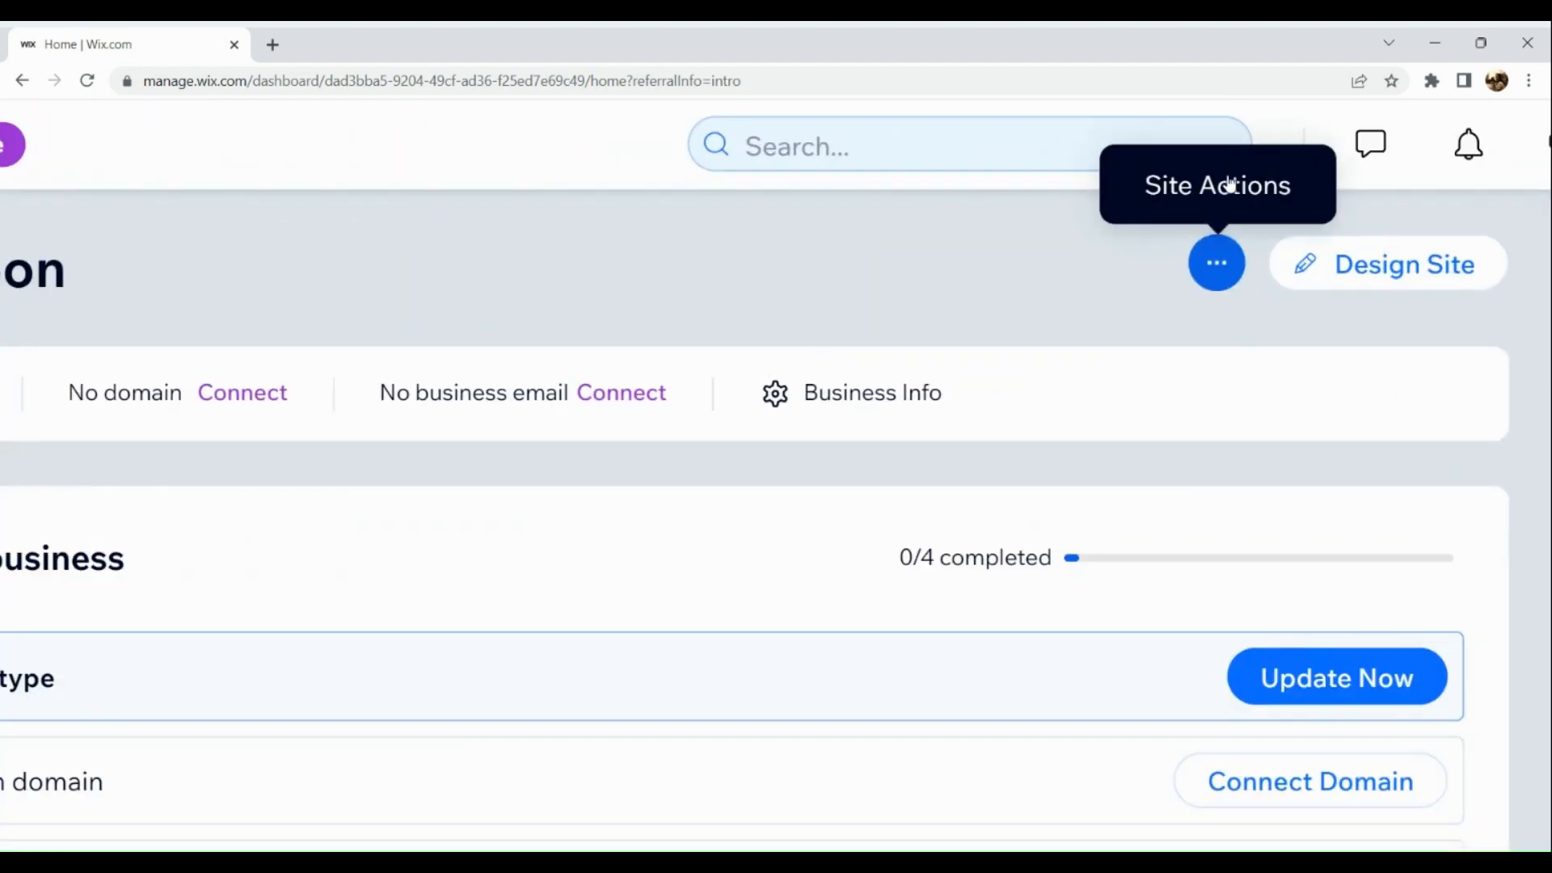
Create a new site from the dashboard's site actions and choose Blog as the kind of website
{"action": "left_click", "coordinate": [1223, 274]}
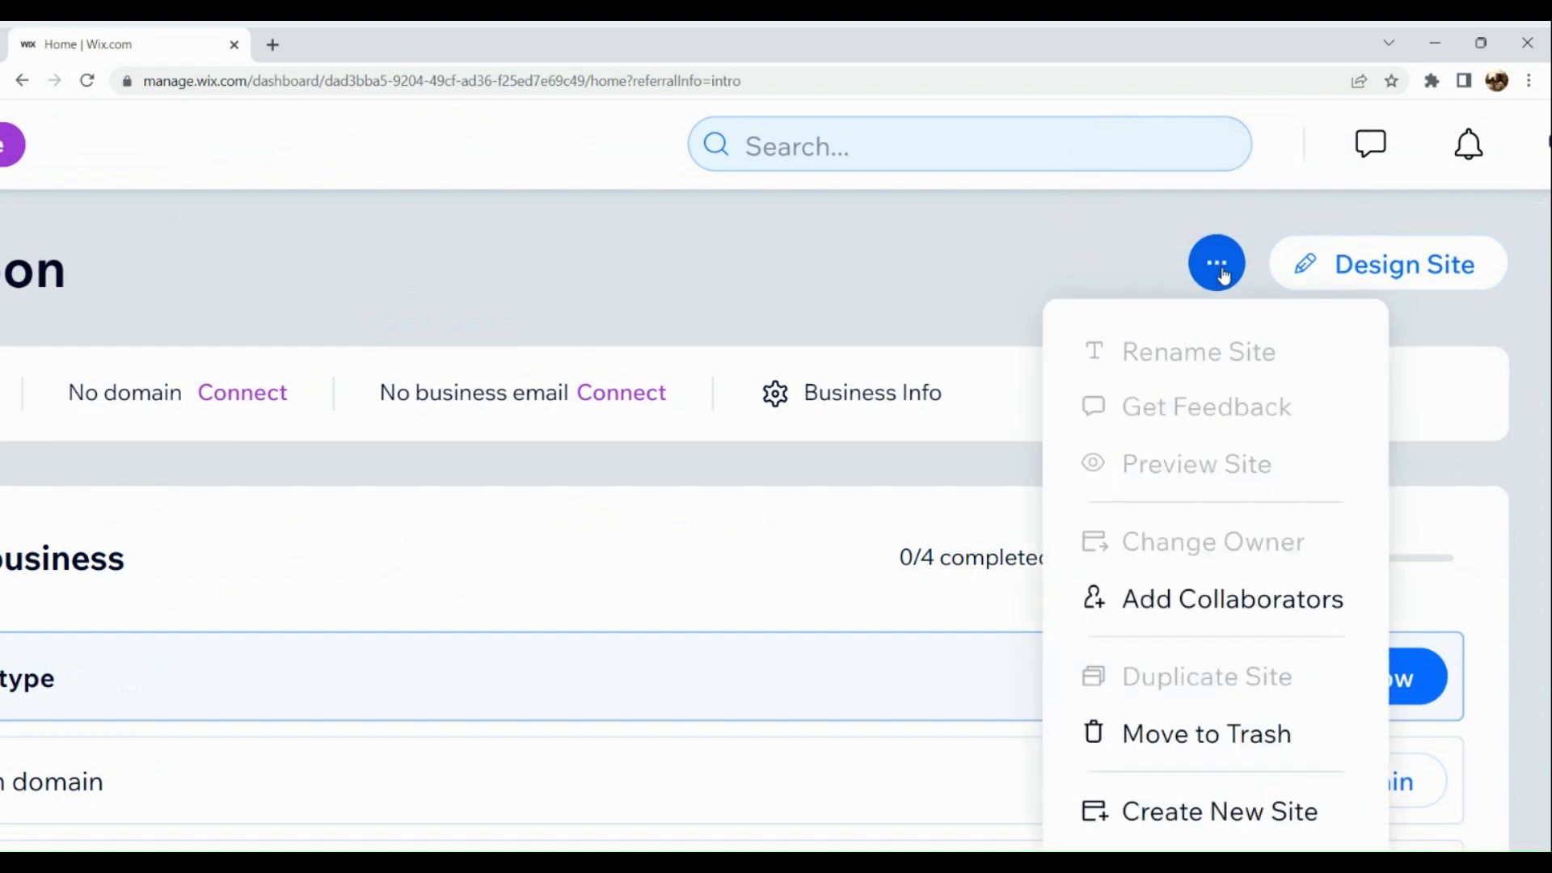
{"action": "scroll", "coordinate": [1224, 276], "scroll_direction": "down", "scroll_amount": 1}
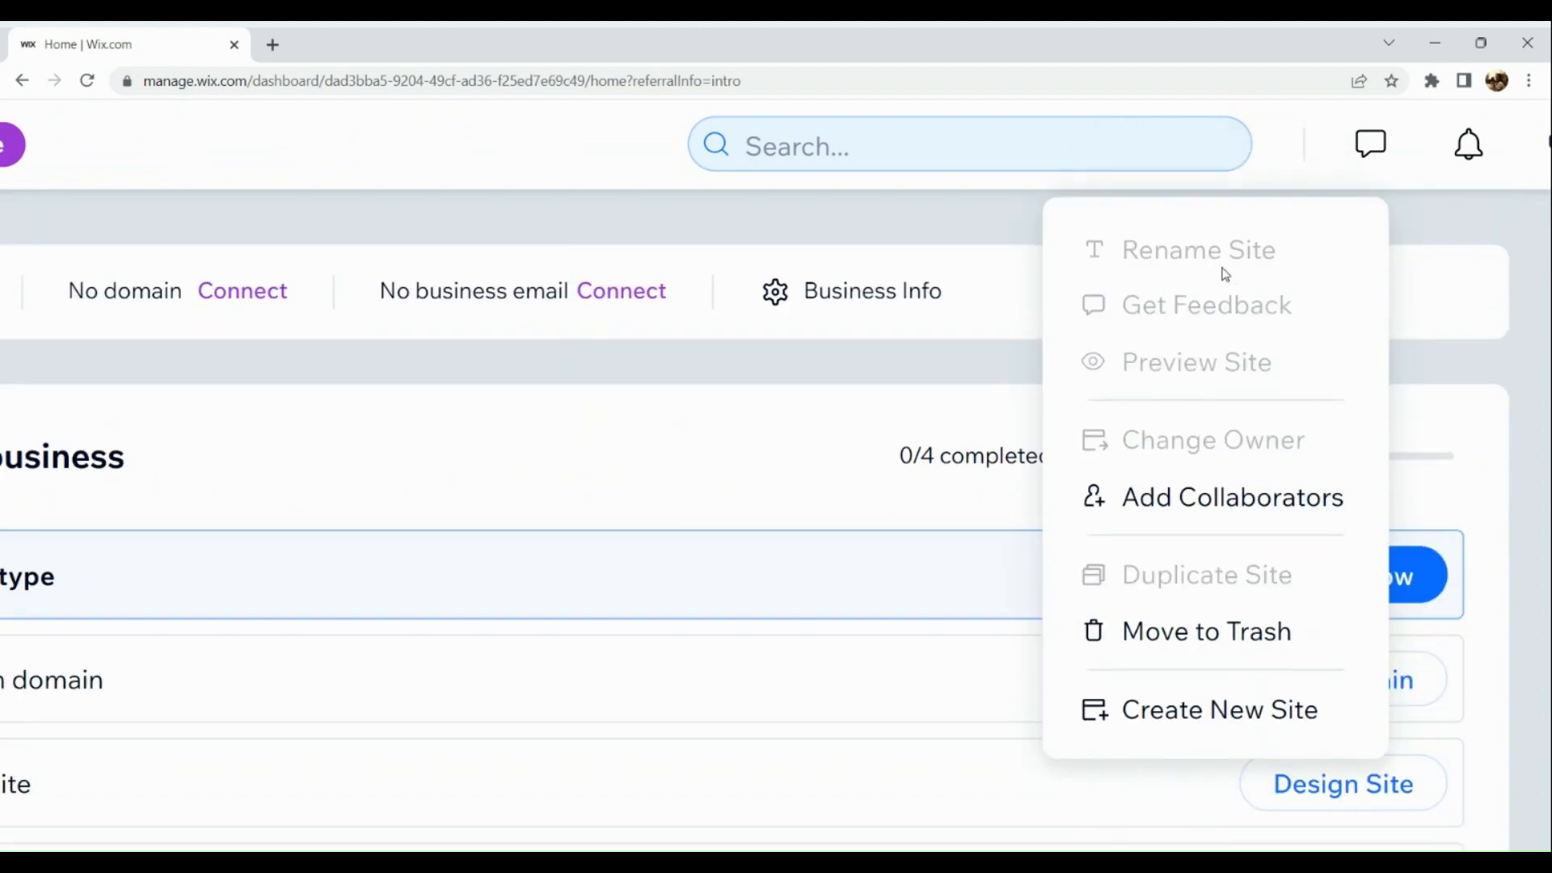
{"action": "left_click", "coordinate": [1147, 712]}
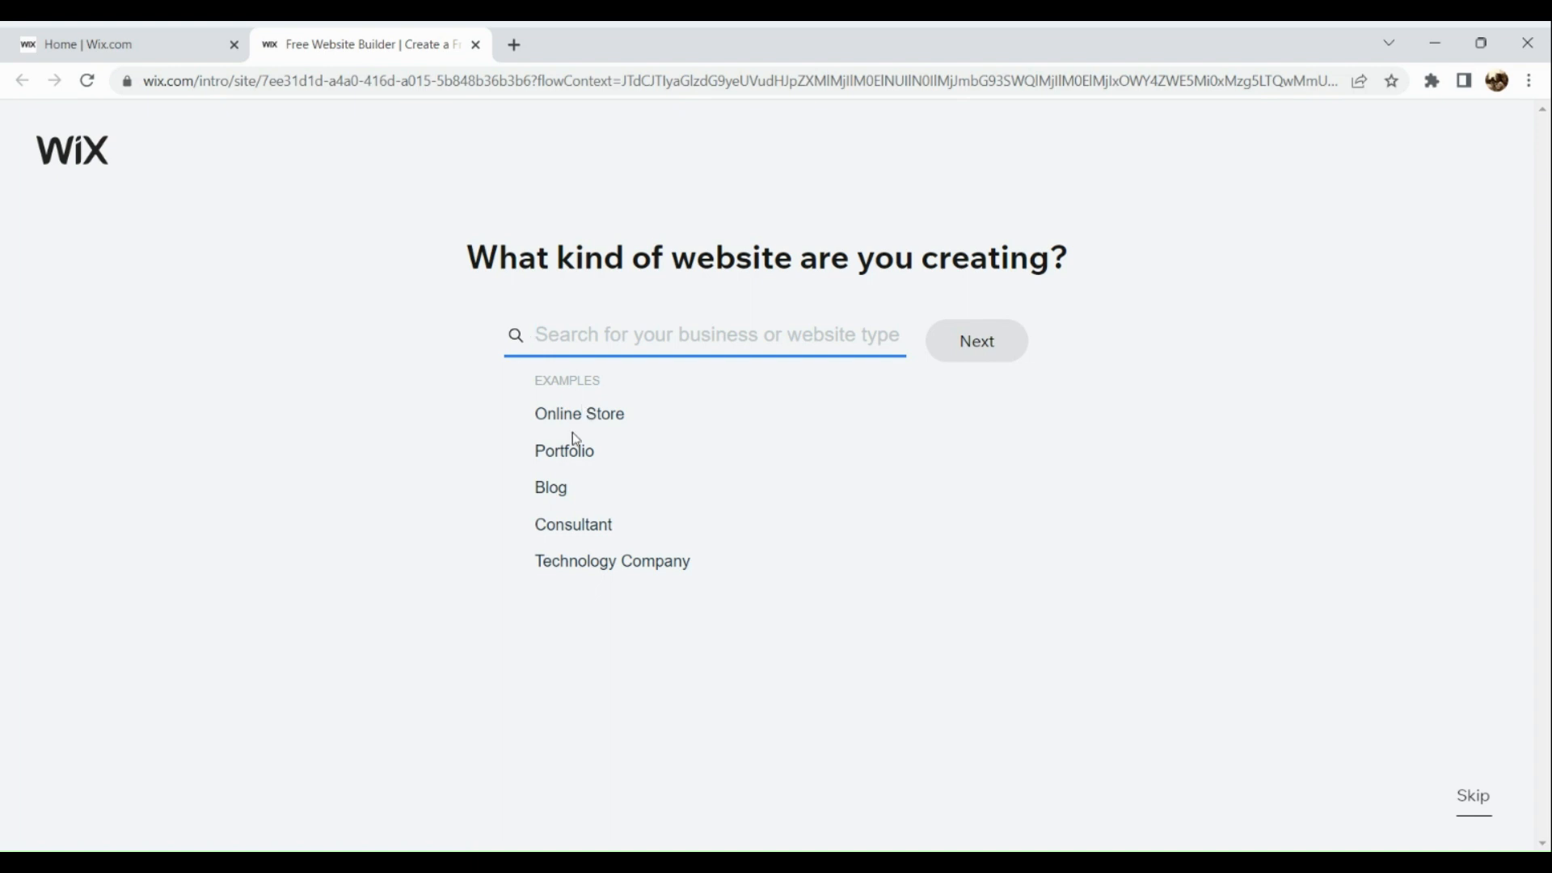
{"action": "left_click", "coordinate": [550, 490]}
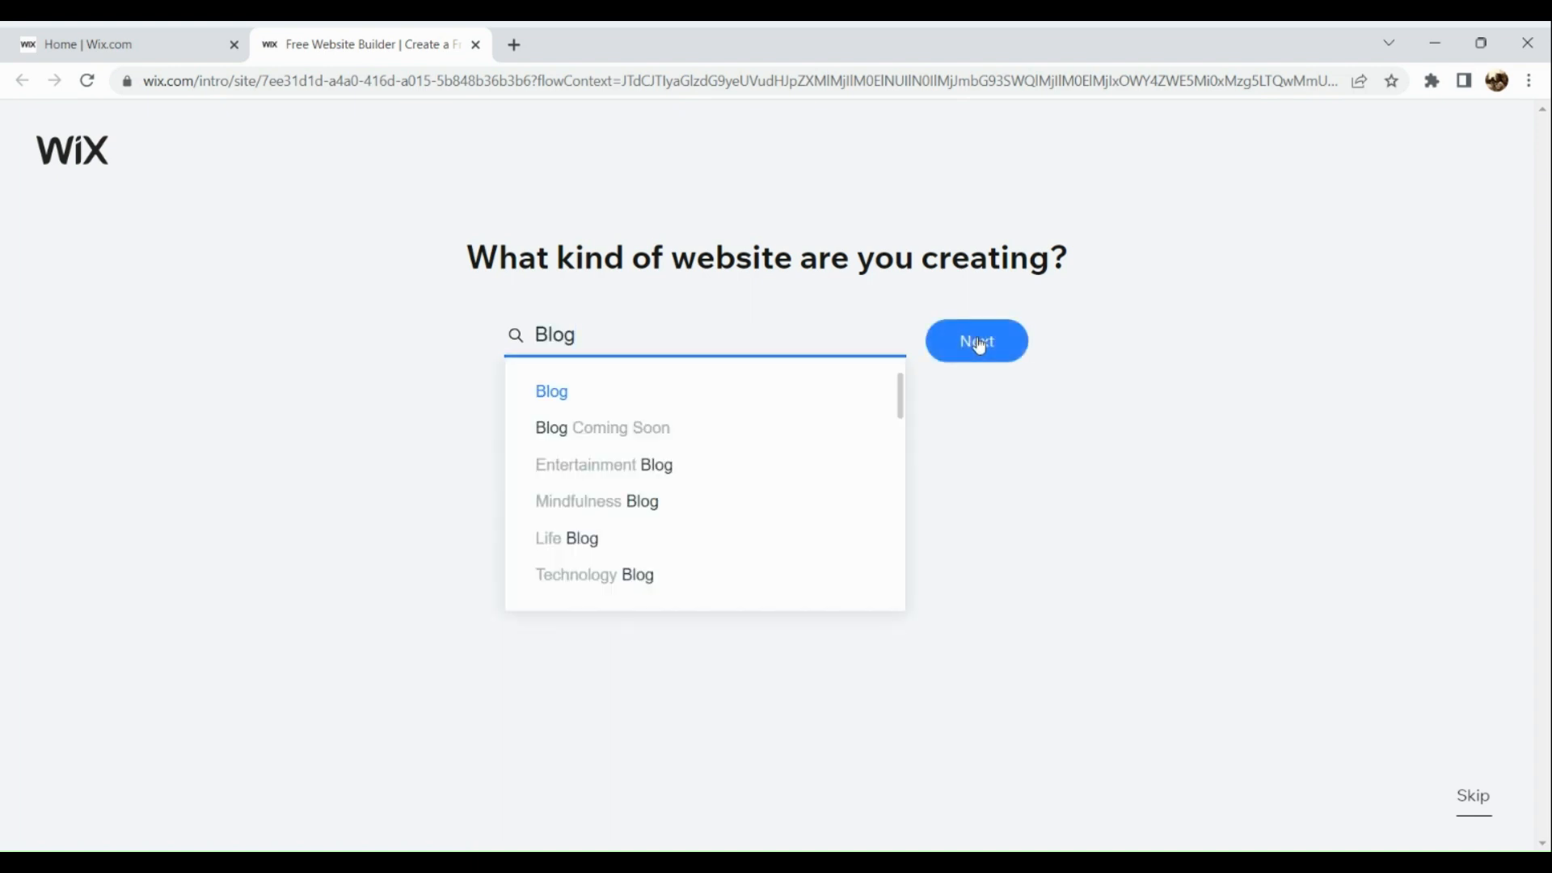
{"action": "left_click", "coordinate": [979, 345]}
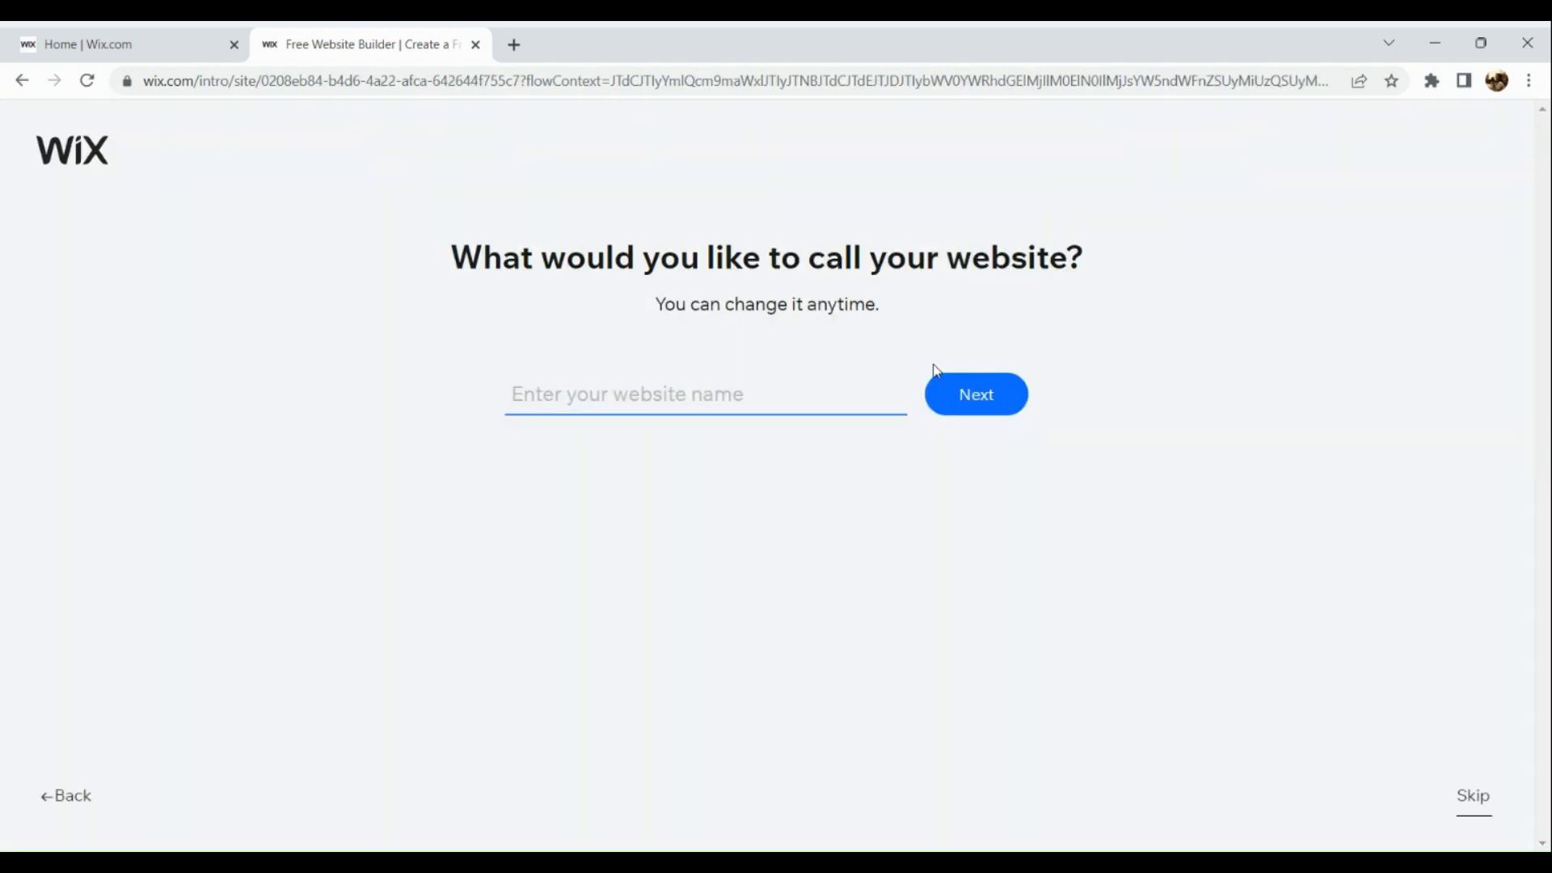
Name the website "Heya!" and accept the preselected Blog and Chat features for it
{"action": "type", "text": "Heya!"}
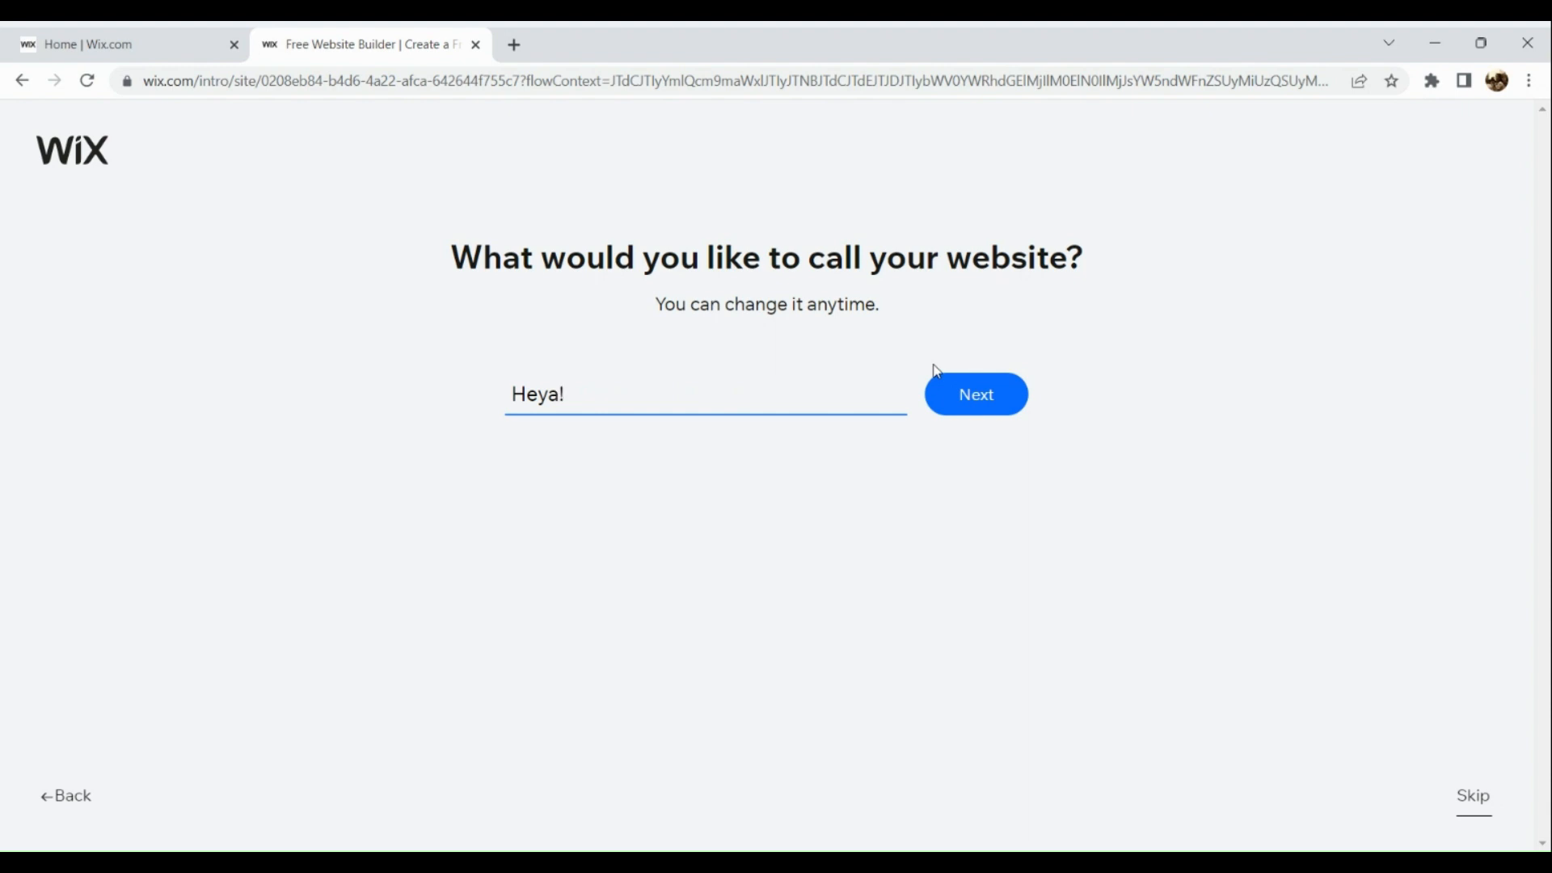
{"action": "left_click", "coordinate": [974, 415]}
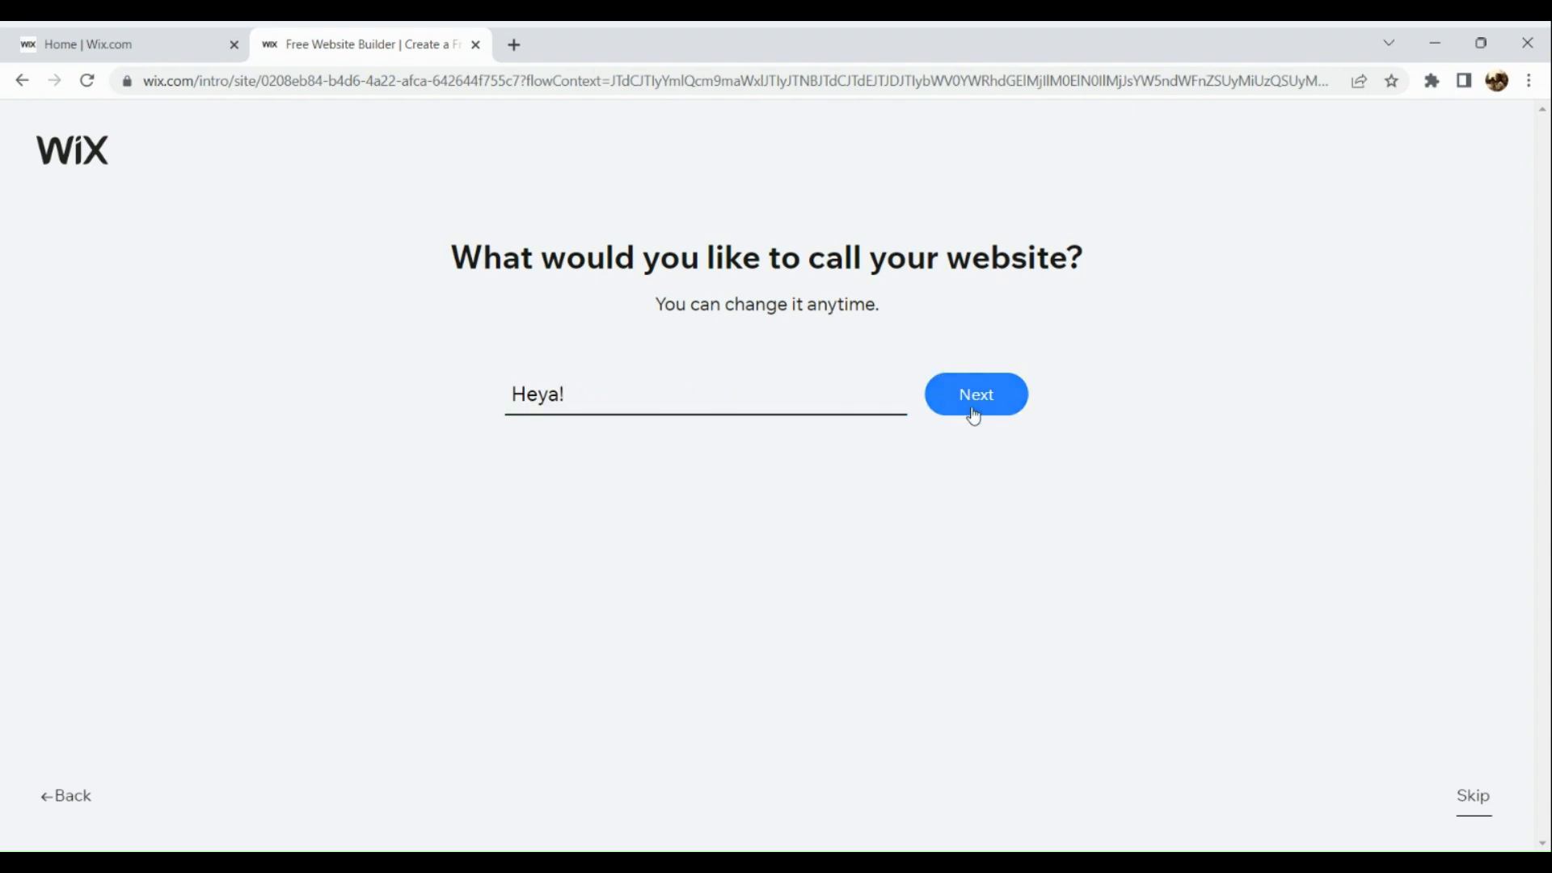
{"action": "left_click", "coordinate": [974, 415]}
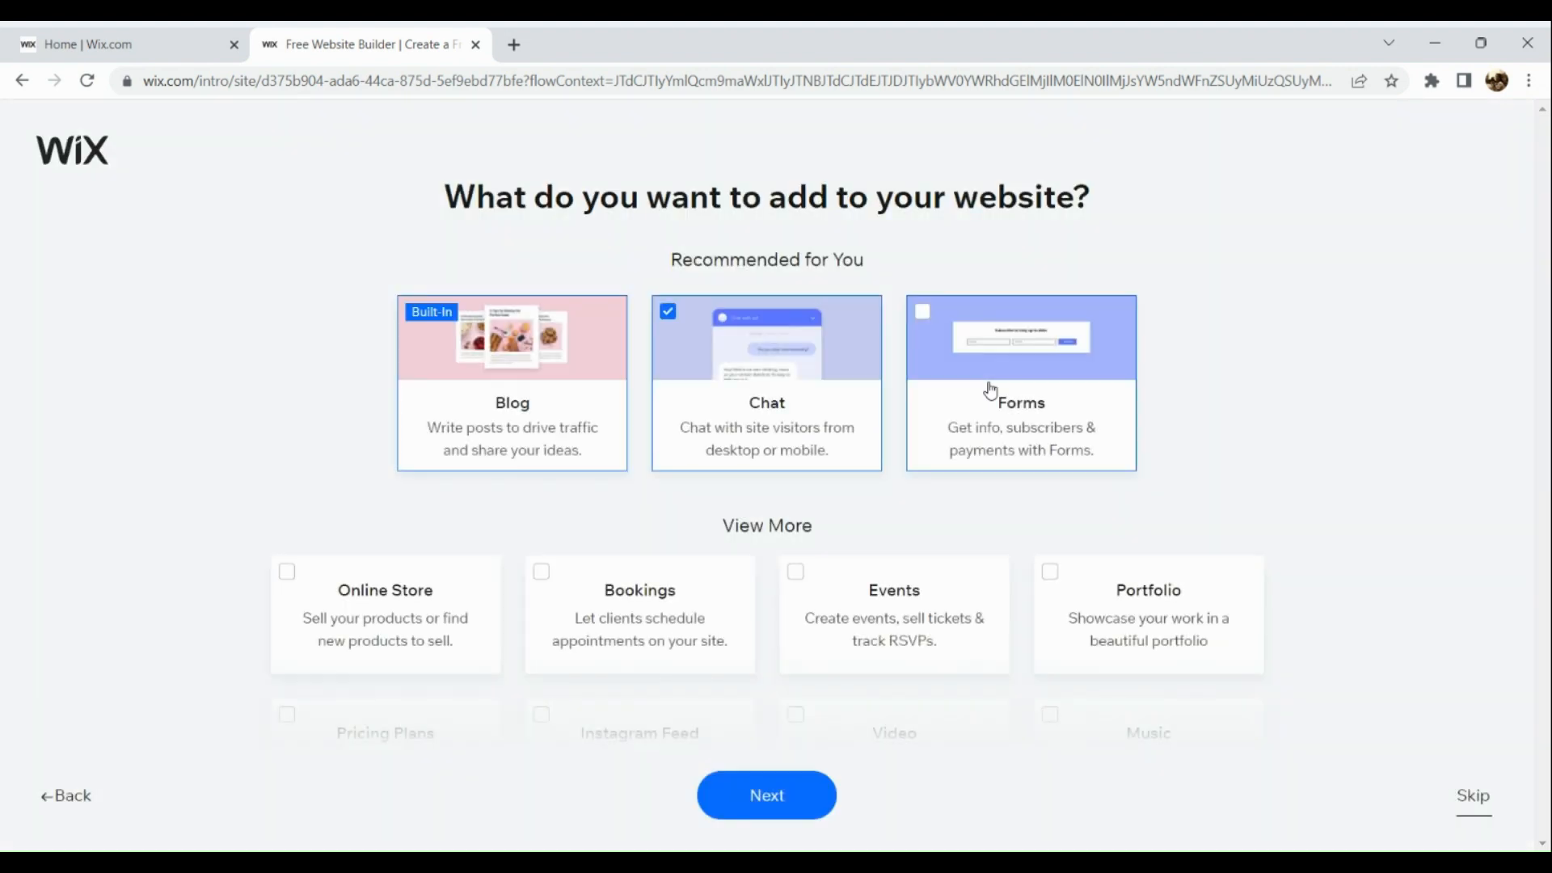
{"action": "mouse_move", "coordinate": [570, 373]}
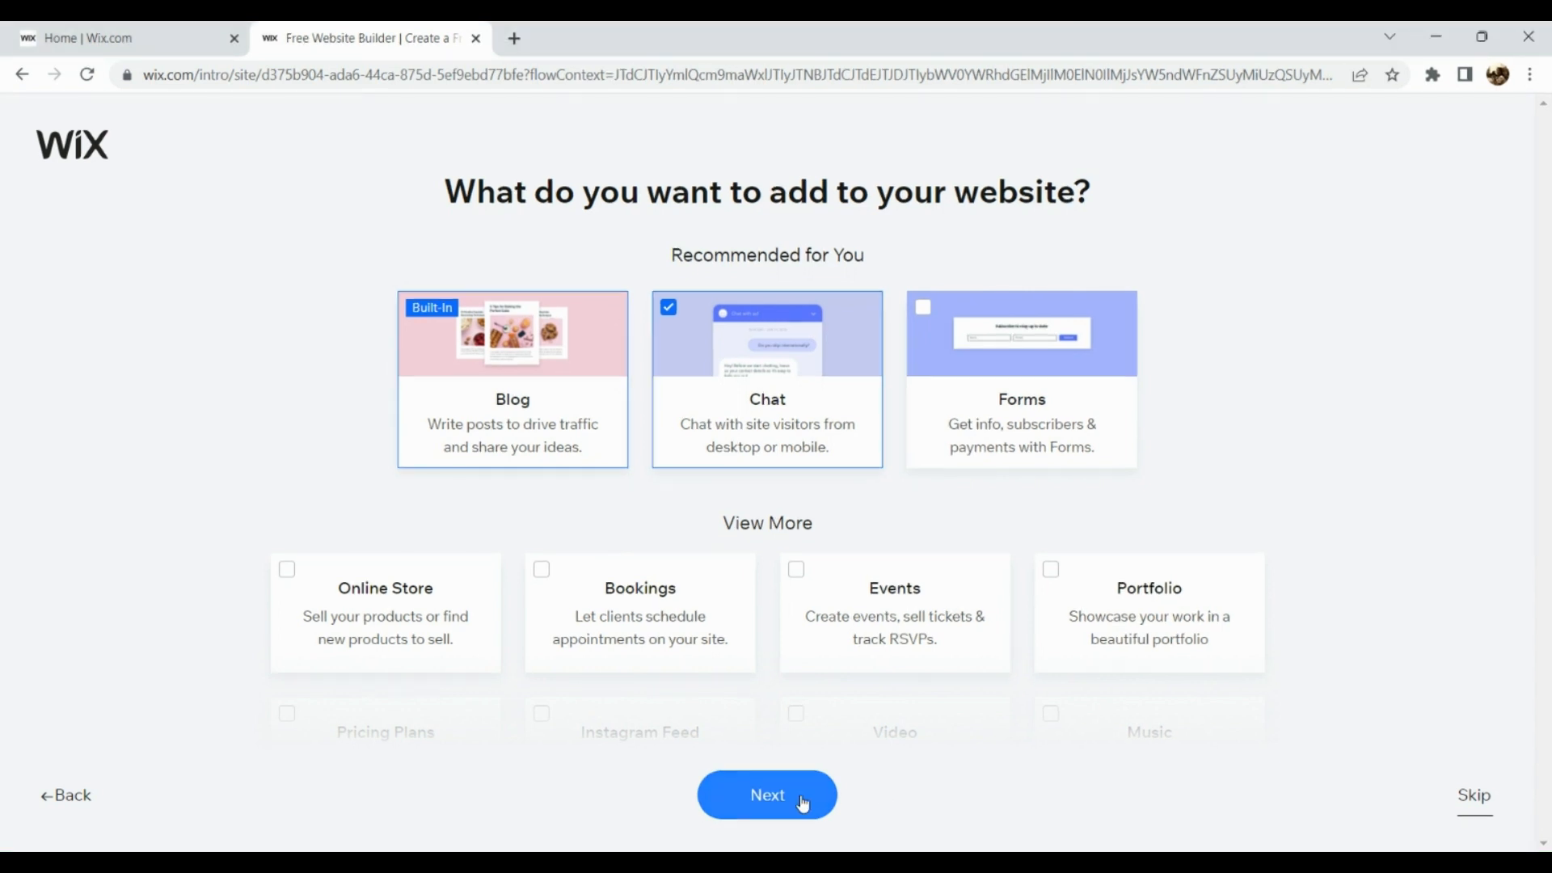
{"action": "left_click", "coordinate": [803, 803]}
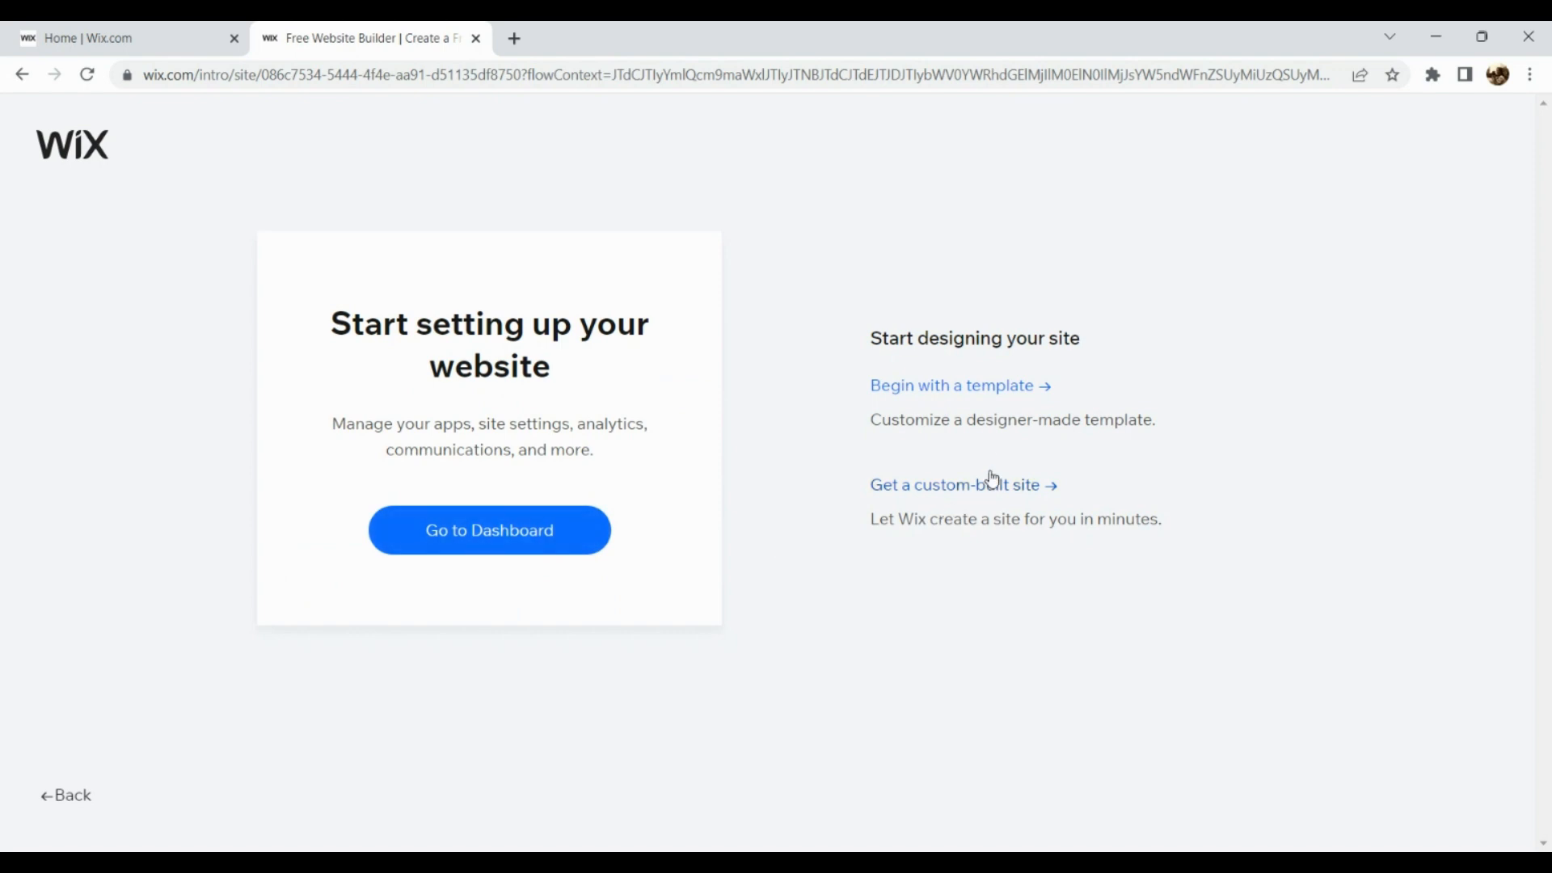
Choose to start designing the site with a designer-made template
{"action": "left_click", "coordinate": [1053, 387]}
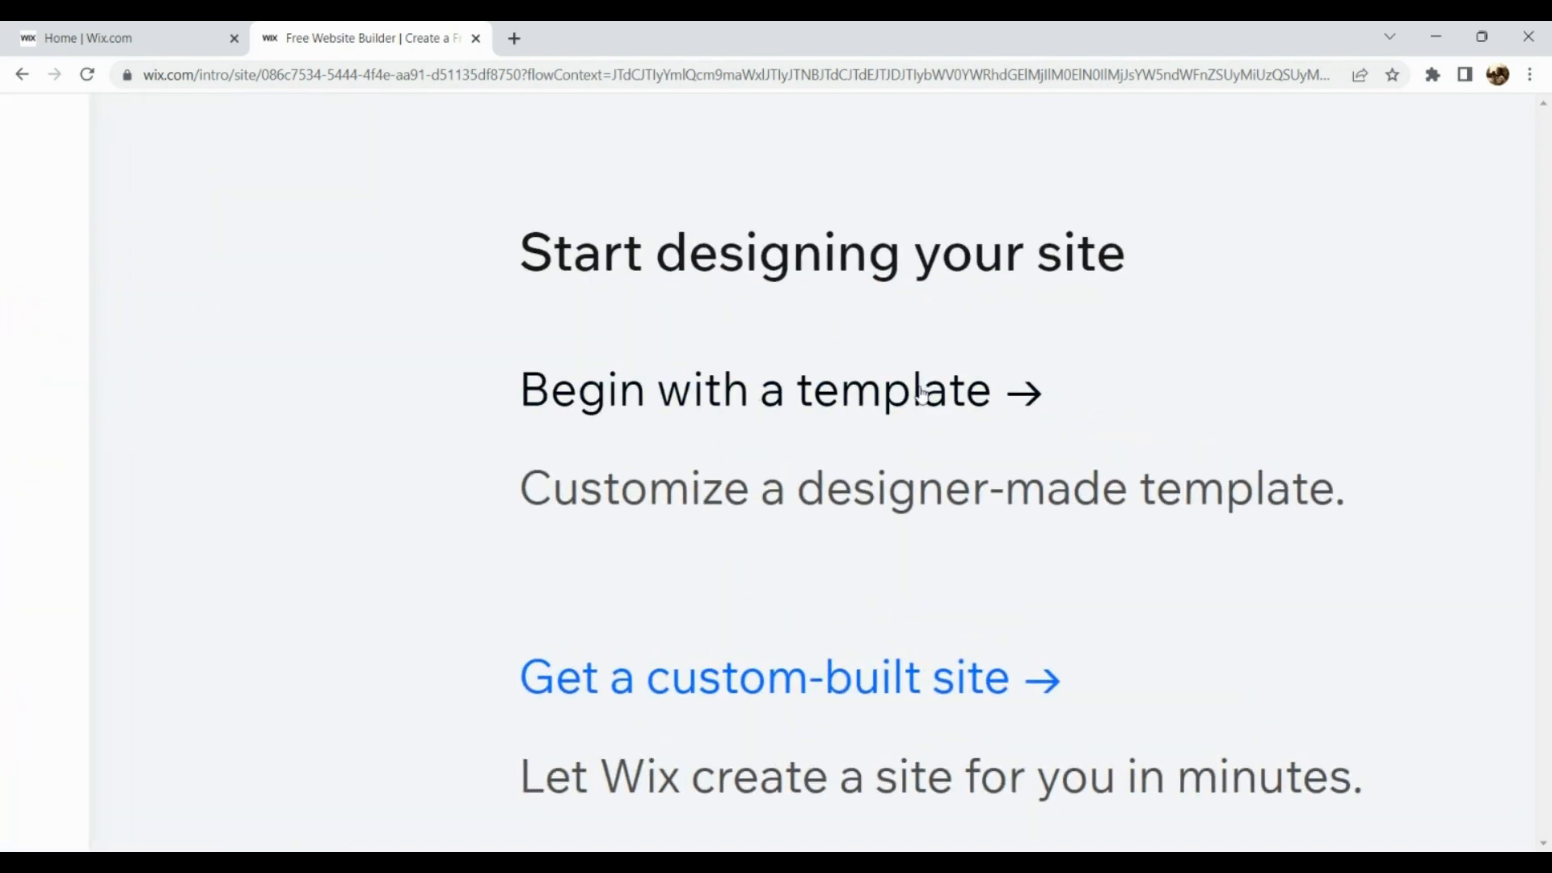
{"action": "scroll", "coordinate": [804, 440], "scroll_direction": "down", "scroll_amount": 2}
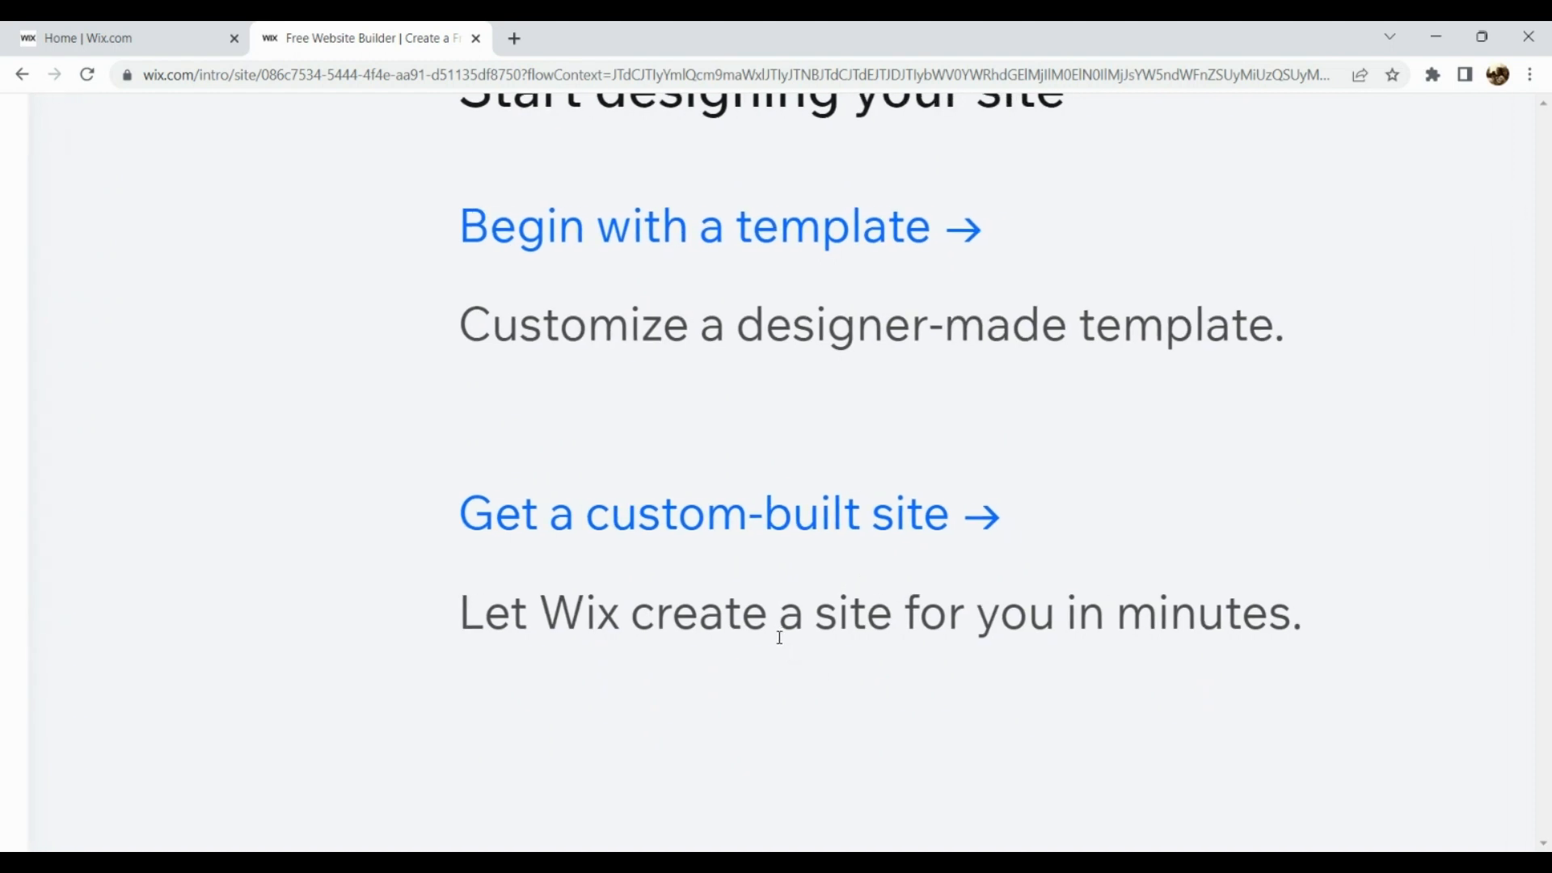
{"action": "left_click", "coordinate": [835, 240]}
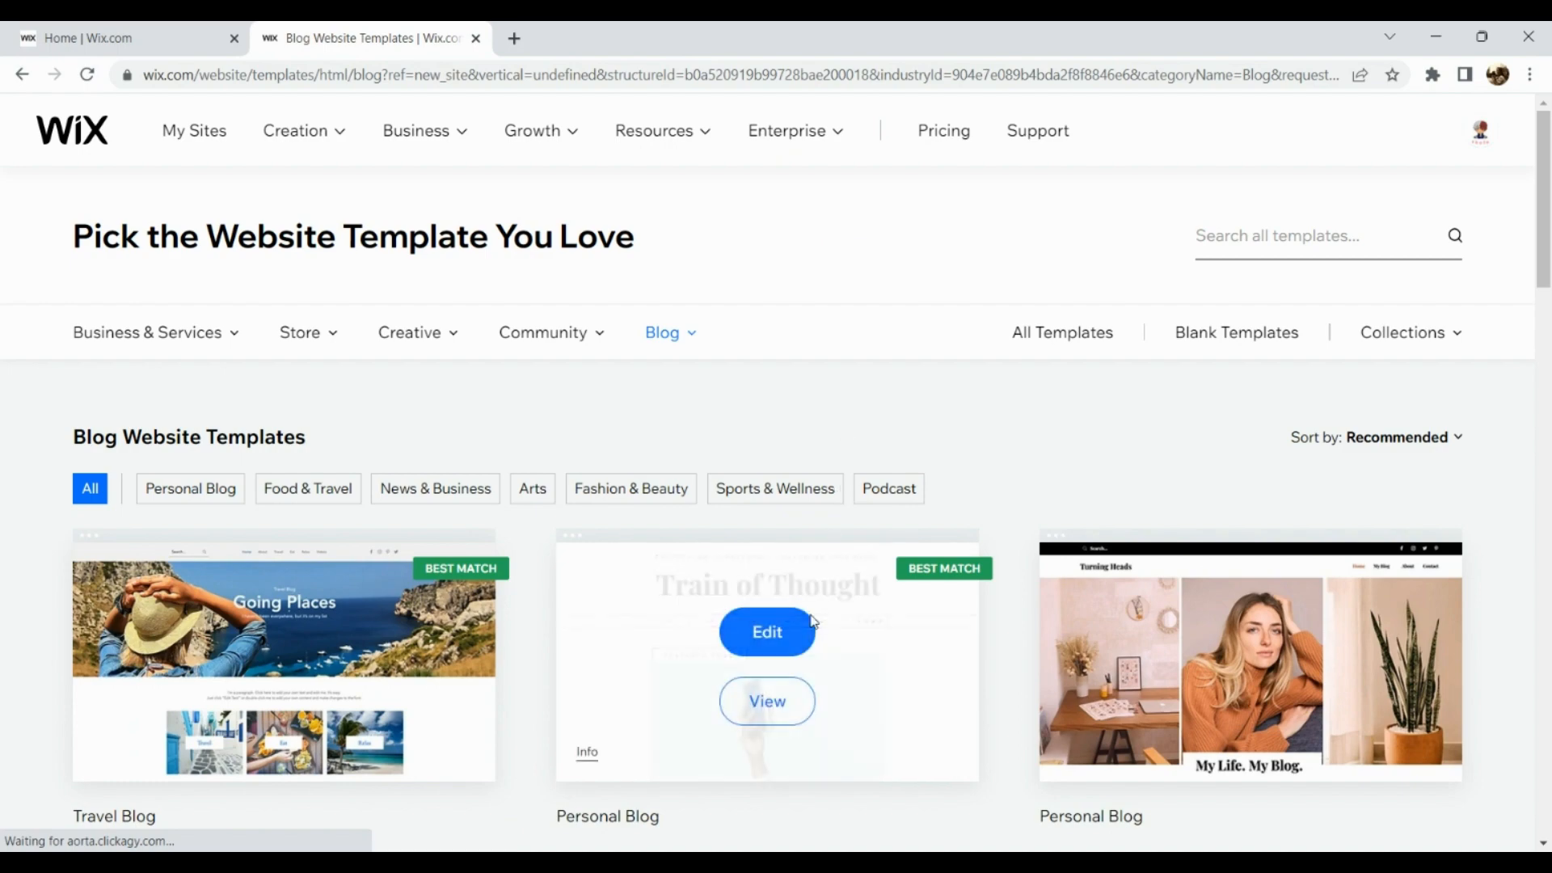
Look through the first page of blog website templates
{"action": "scroll", "coordinate": [812, 622], "scroll_direction": "down", "scroll_amount": 6}
{"action": "scroll", "coordinate": [813, 623], "scroll_direction": "down", "scroll_amount": 8}
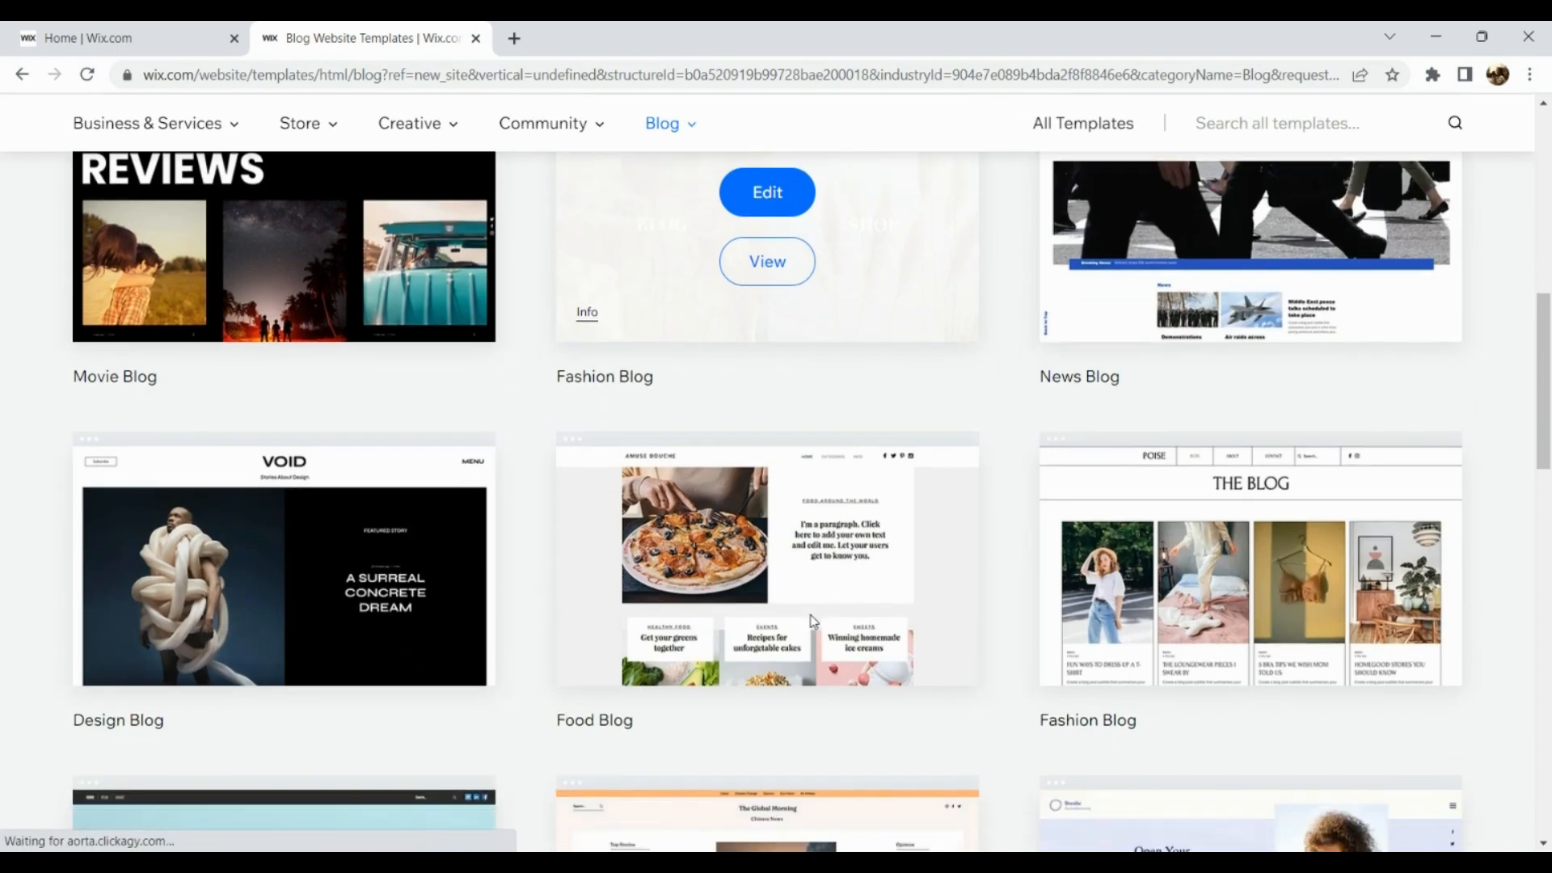
{"action": "scroll", "coordinate": [812, 622], "scroll_direction": "down", "scroll_amount": 2}
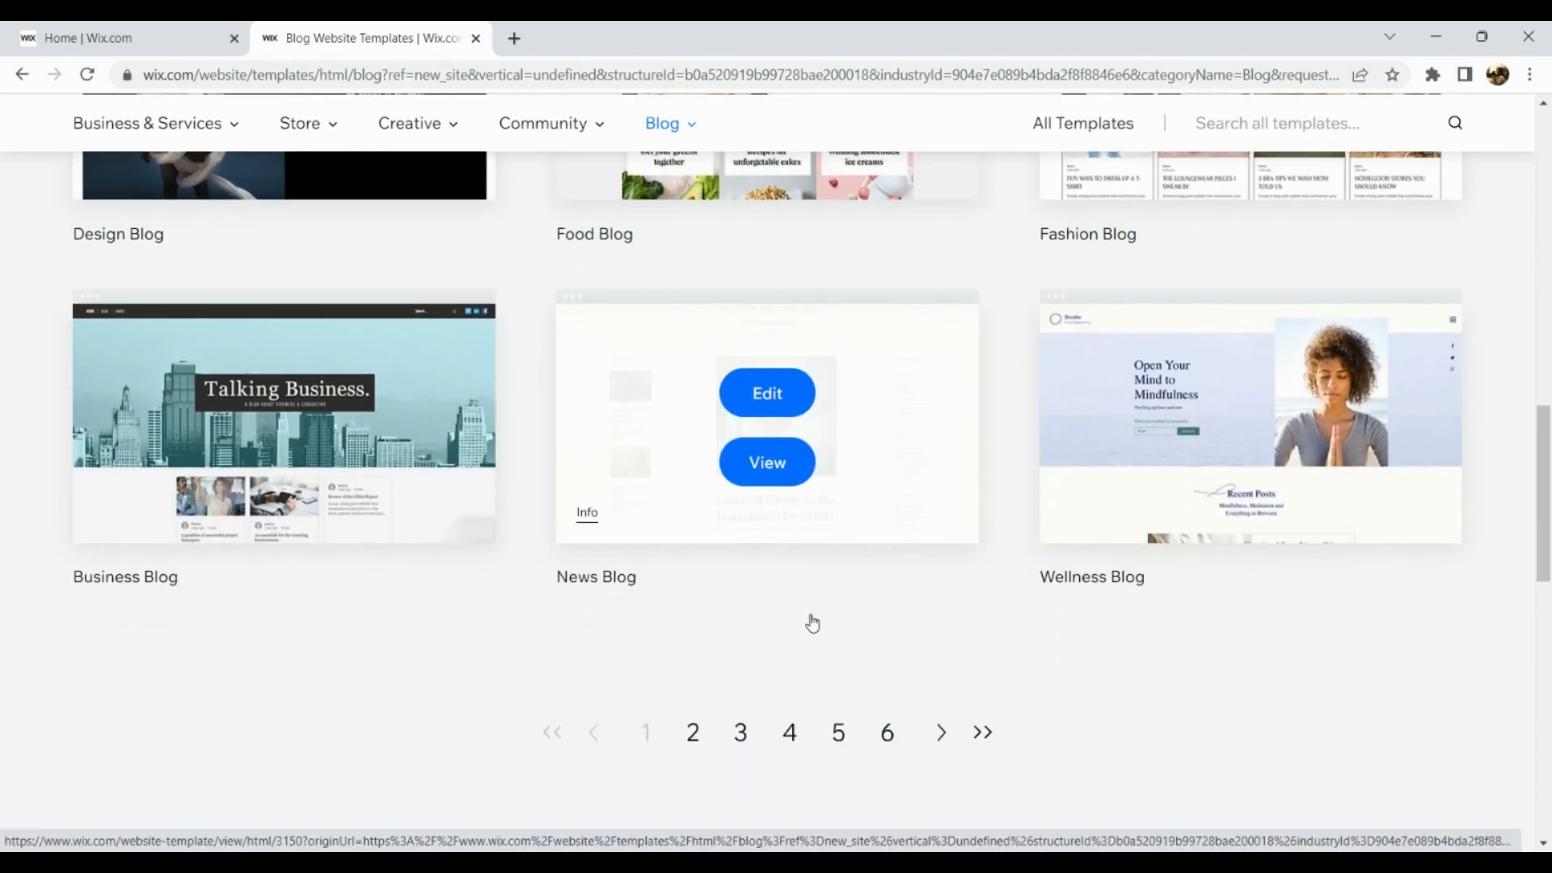
{"action": "scroll", "coordinate": [813, 622], "scroll_direction": "up", "scroll_amount": 2}
{"action": "scroll", "coordinate": [812, 623], "scroll_direction": "up", "scroll_amount": 10}
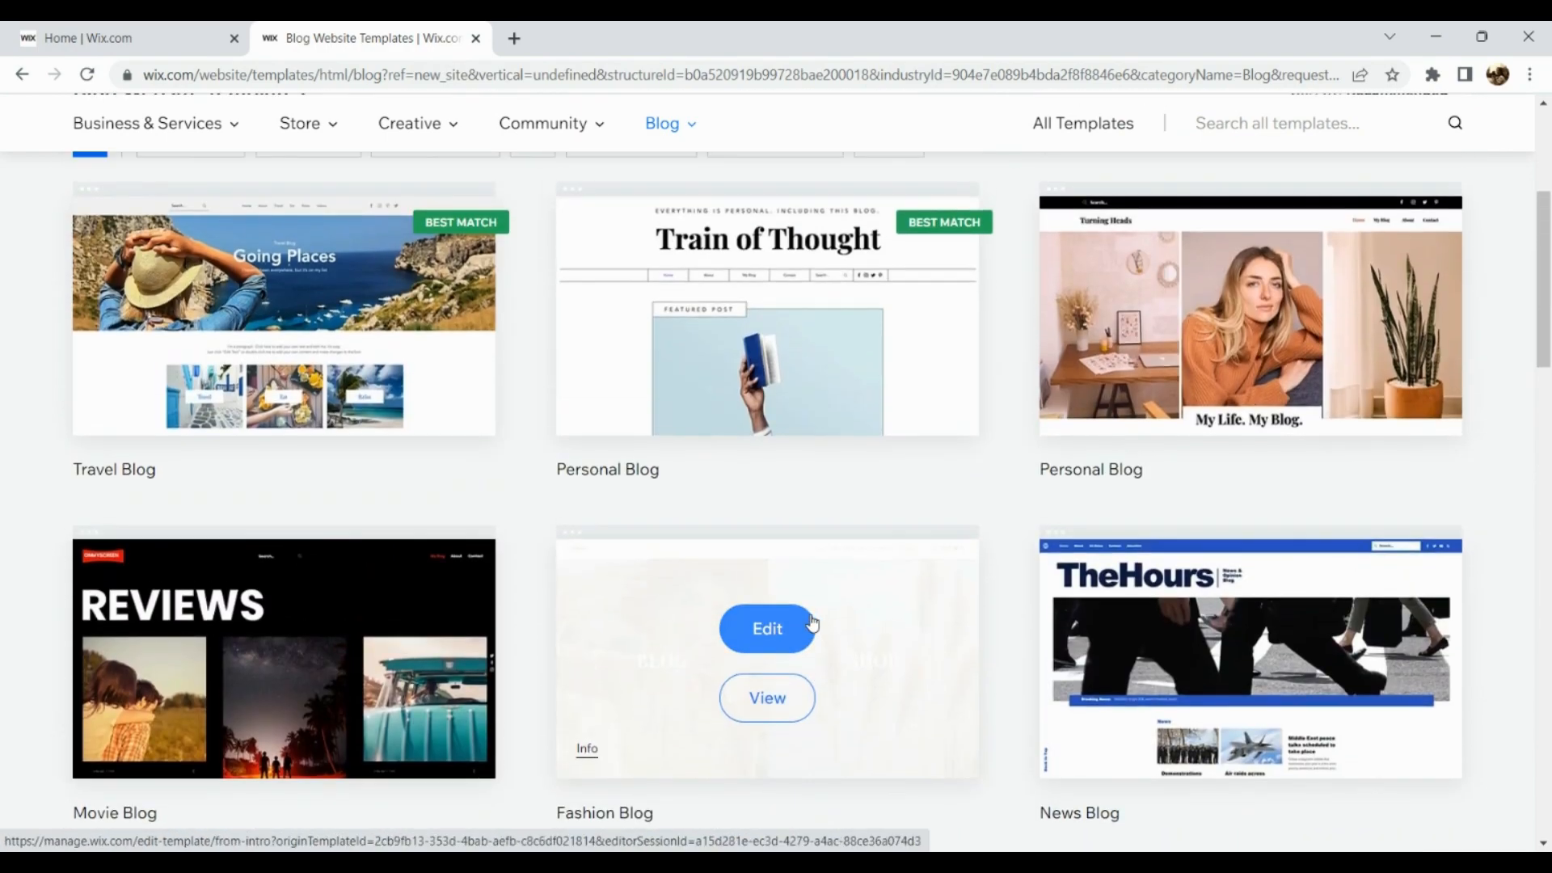
{"action": "scroll", "coordinate": [812, 623], "scroll_direction": "up", "scroll_amount": 3}
{"action": "scroll", "coordinate": [813, 622], "scroll_direction": "down", "scroll_amount": 2}
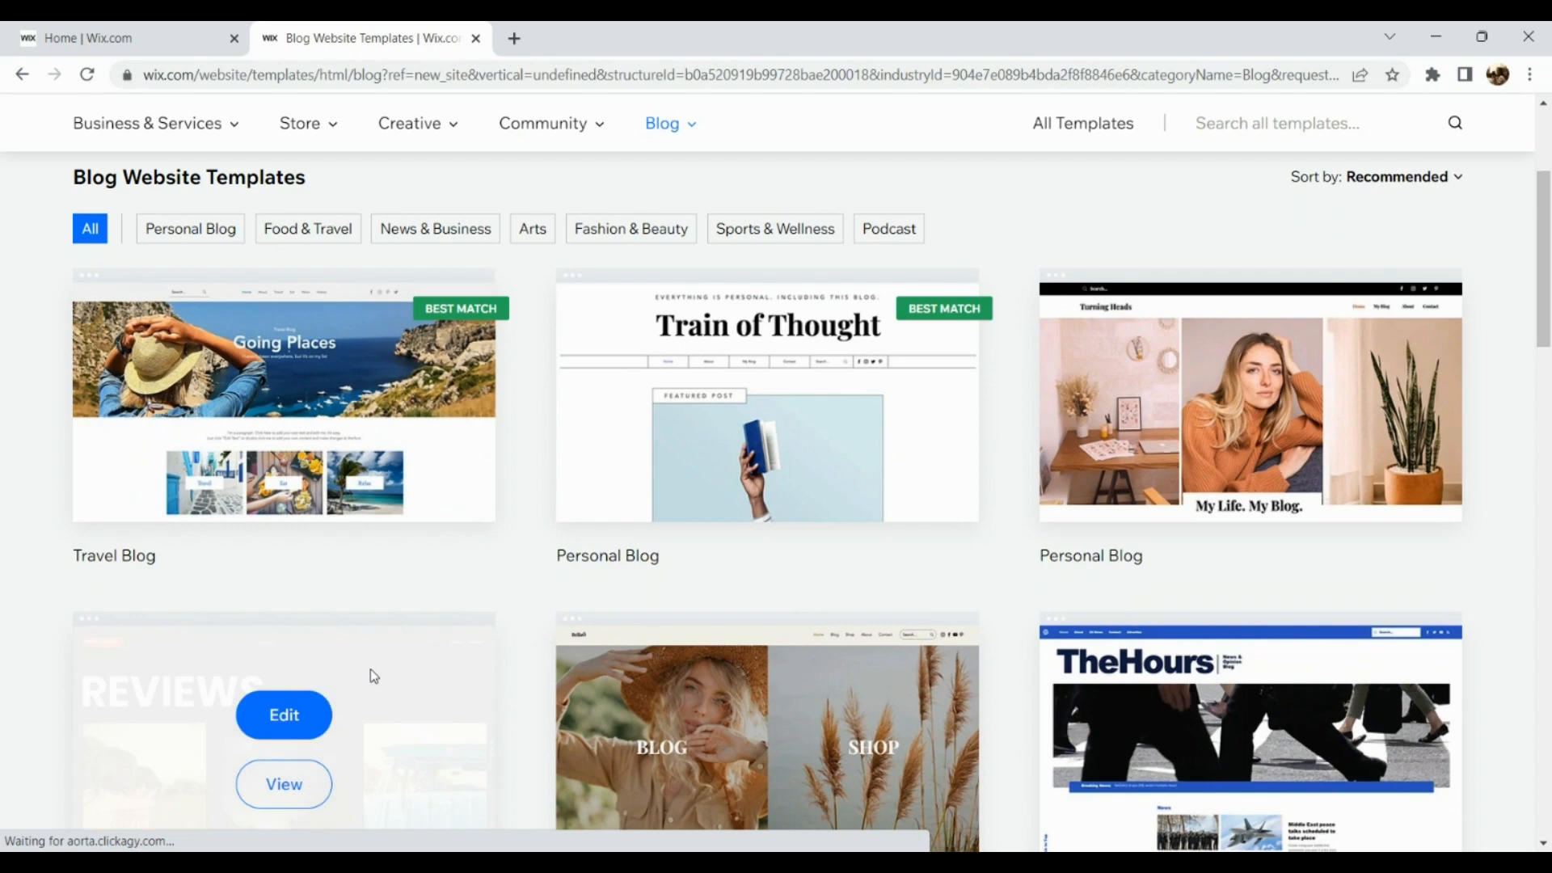
{"action": "scroll", "coordinate": [185, 702], "scroll_direction": "up", "scroll_amount": 5}
{"action": "scroll", "coordinate": [185, 703], "scroll_direction": "down", "scroll_amount": 2}
{"action": "scroll", "coordinate": [186, 702], "scroll_direction": "left", "scroll_amount": 4}
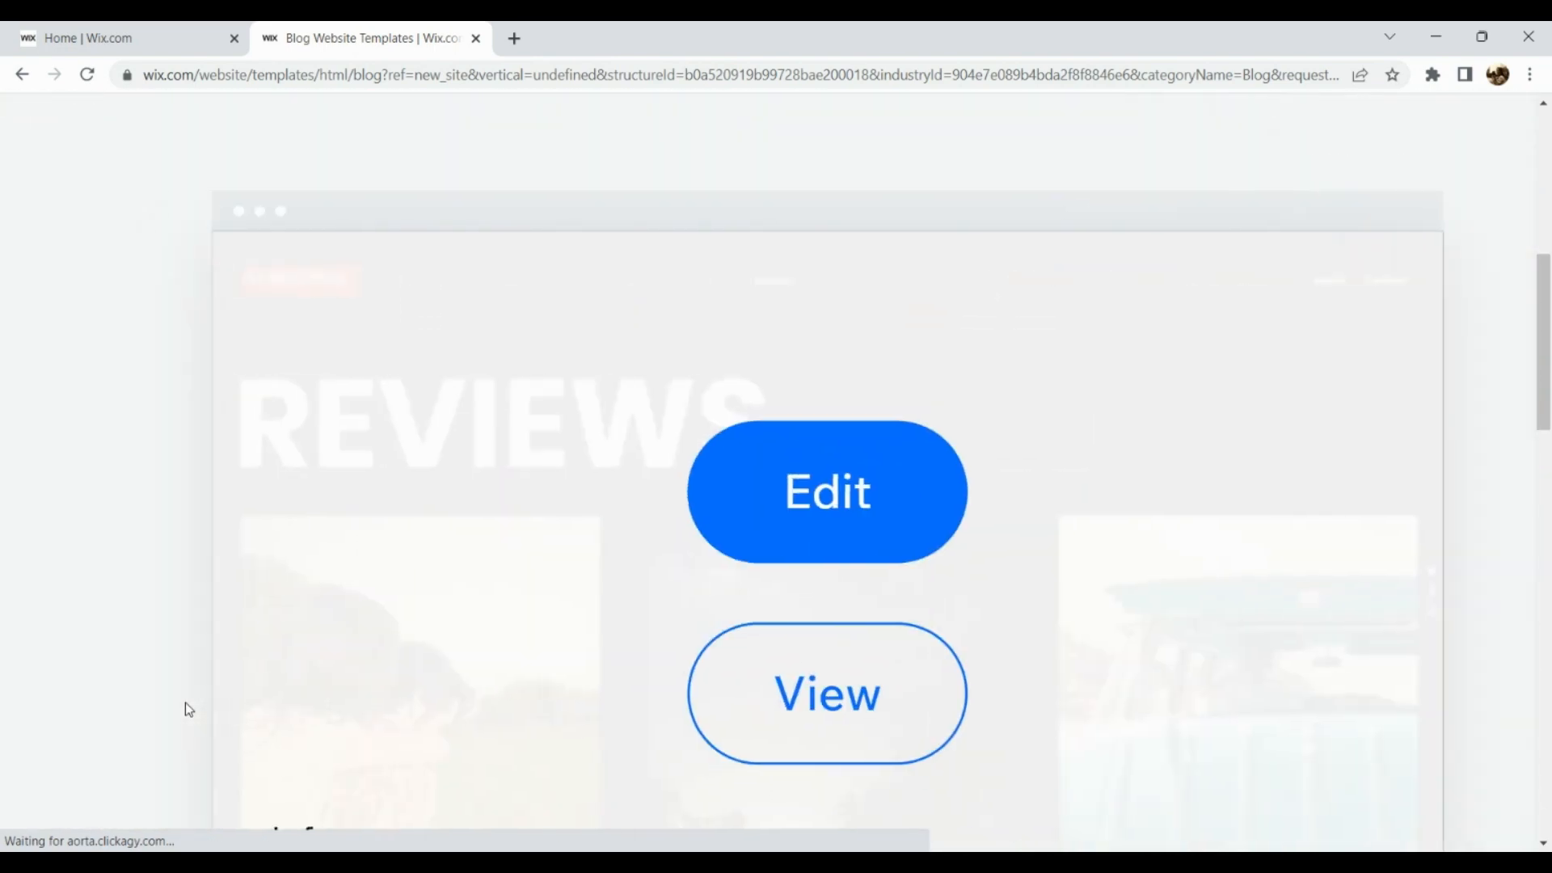
{"action": "scroll", "coordinate": [186, 702], "scroll_direction": "down", "scroll_amount": 3}
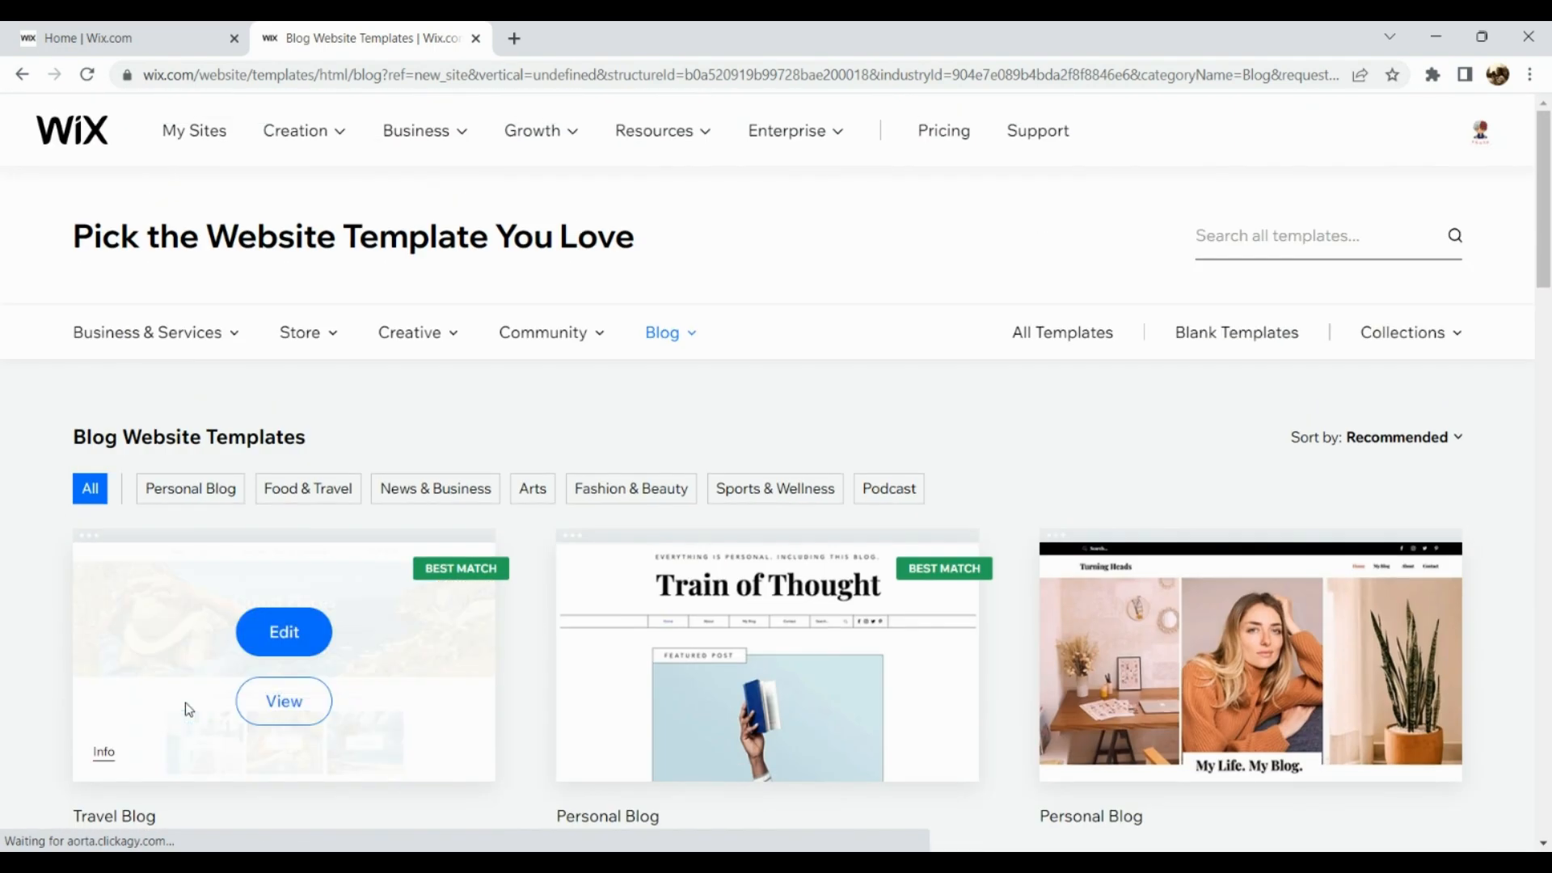
Search all website templates for "landing page"
{"action": "left_click", "coordinate": [1297, 257]}
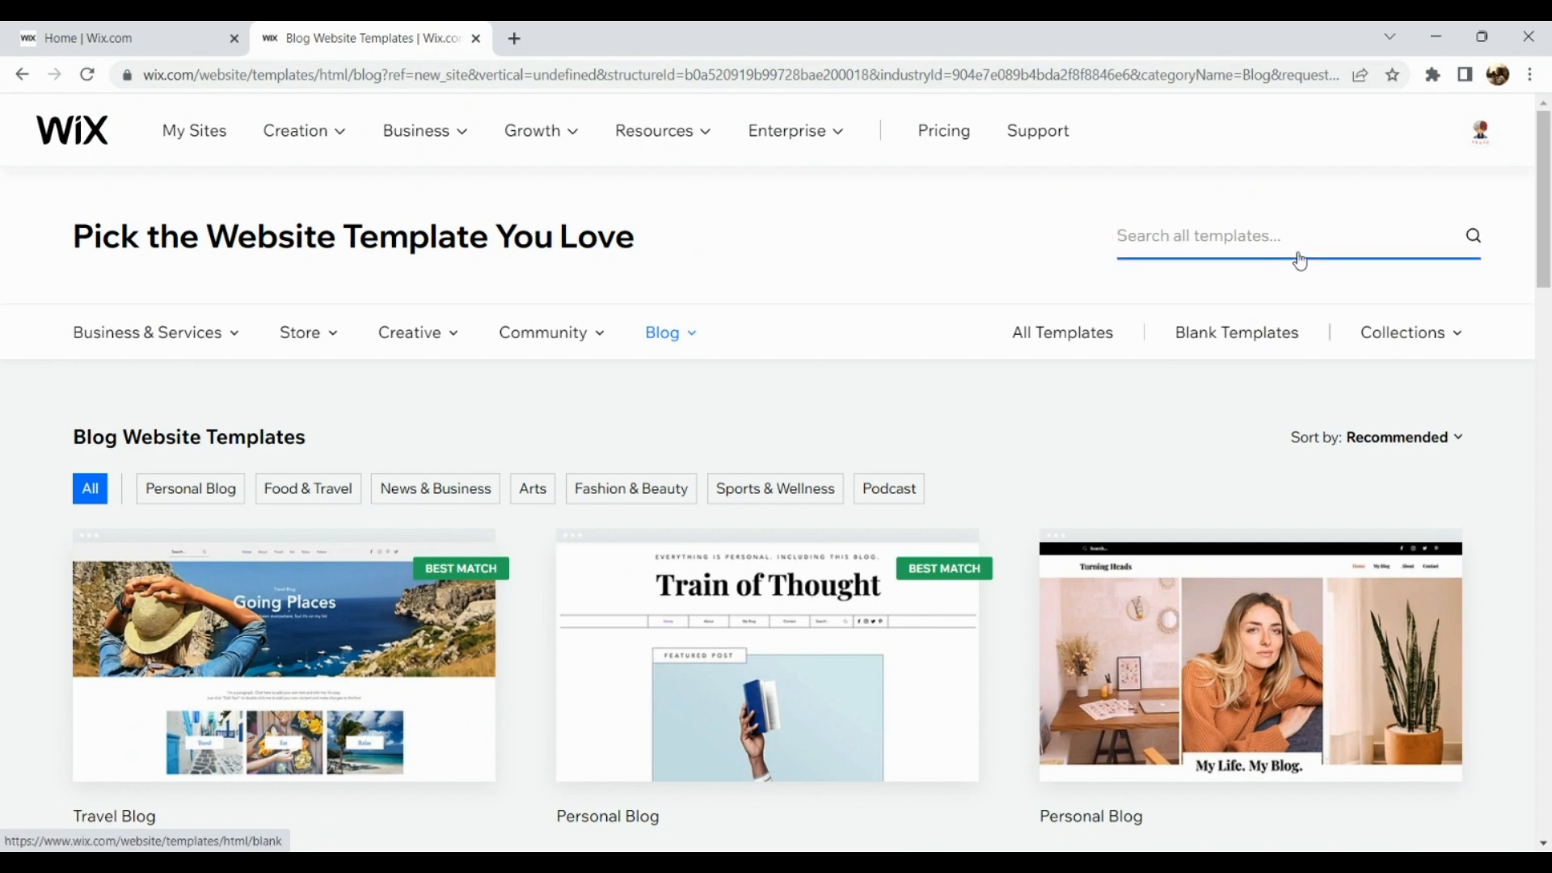
{"action": "scroll", "coordinate": [1299, 259], "scroll_direction": "up", "scroll_amount": 4}
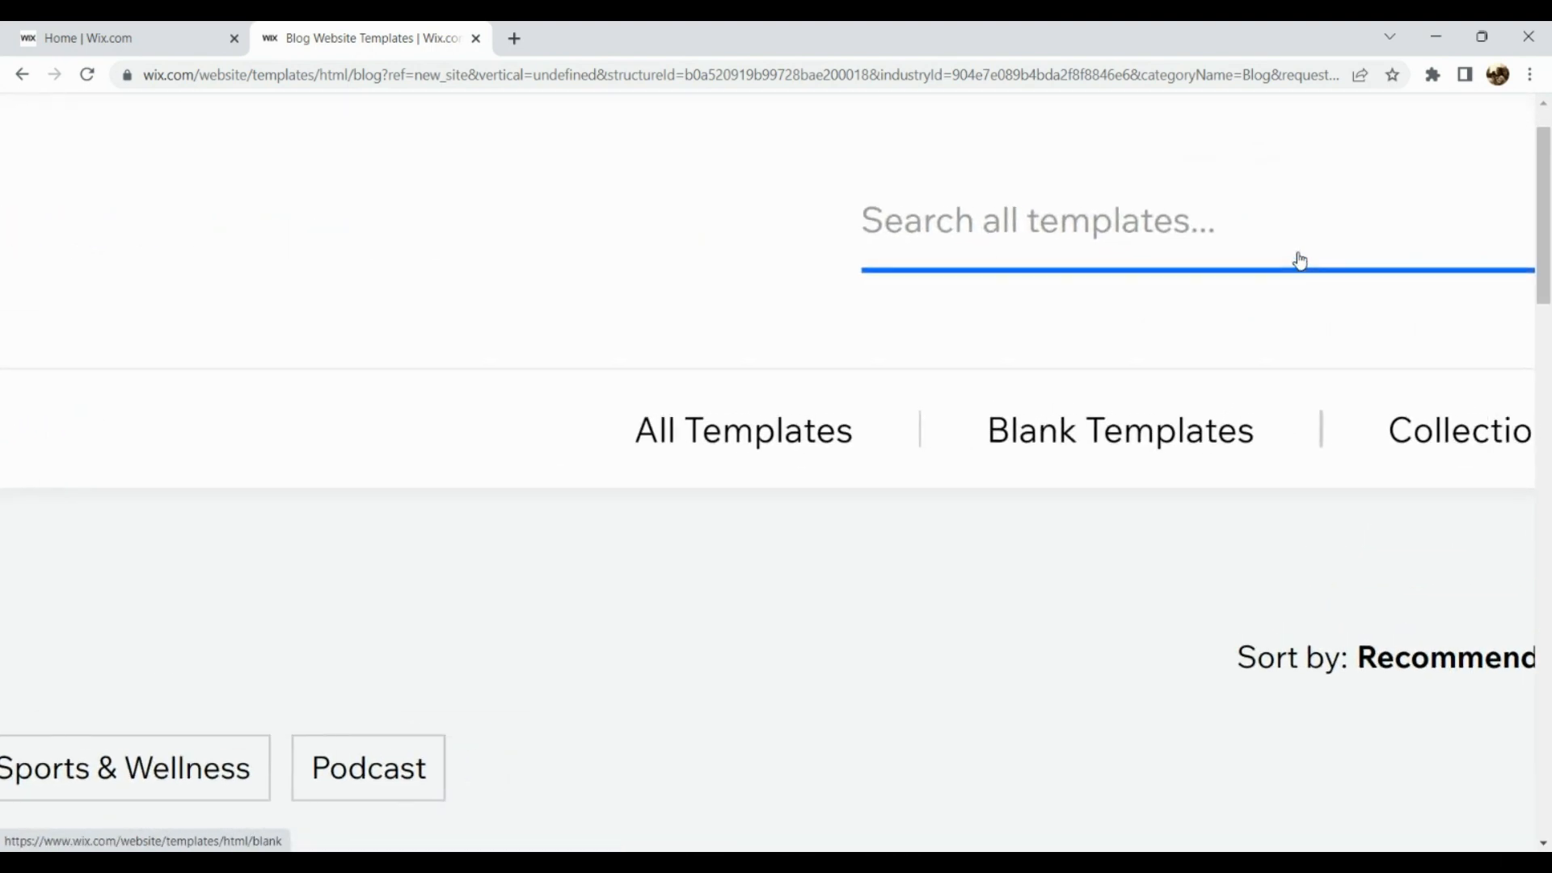
{"action": "type", "text": "lan"}
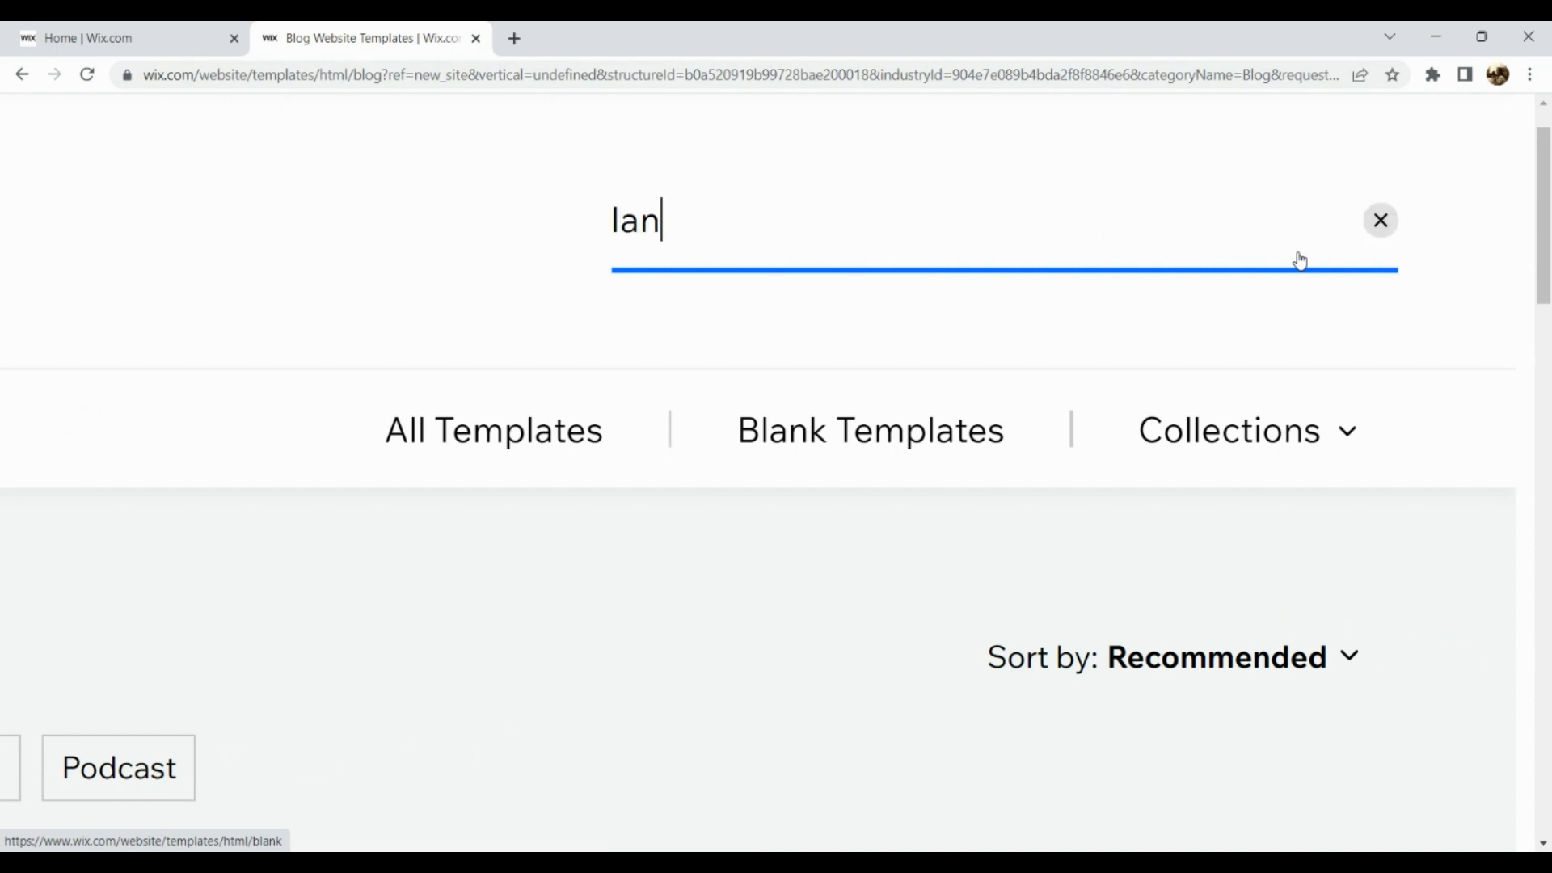
{"action": "type", "text": "ding page"}
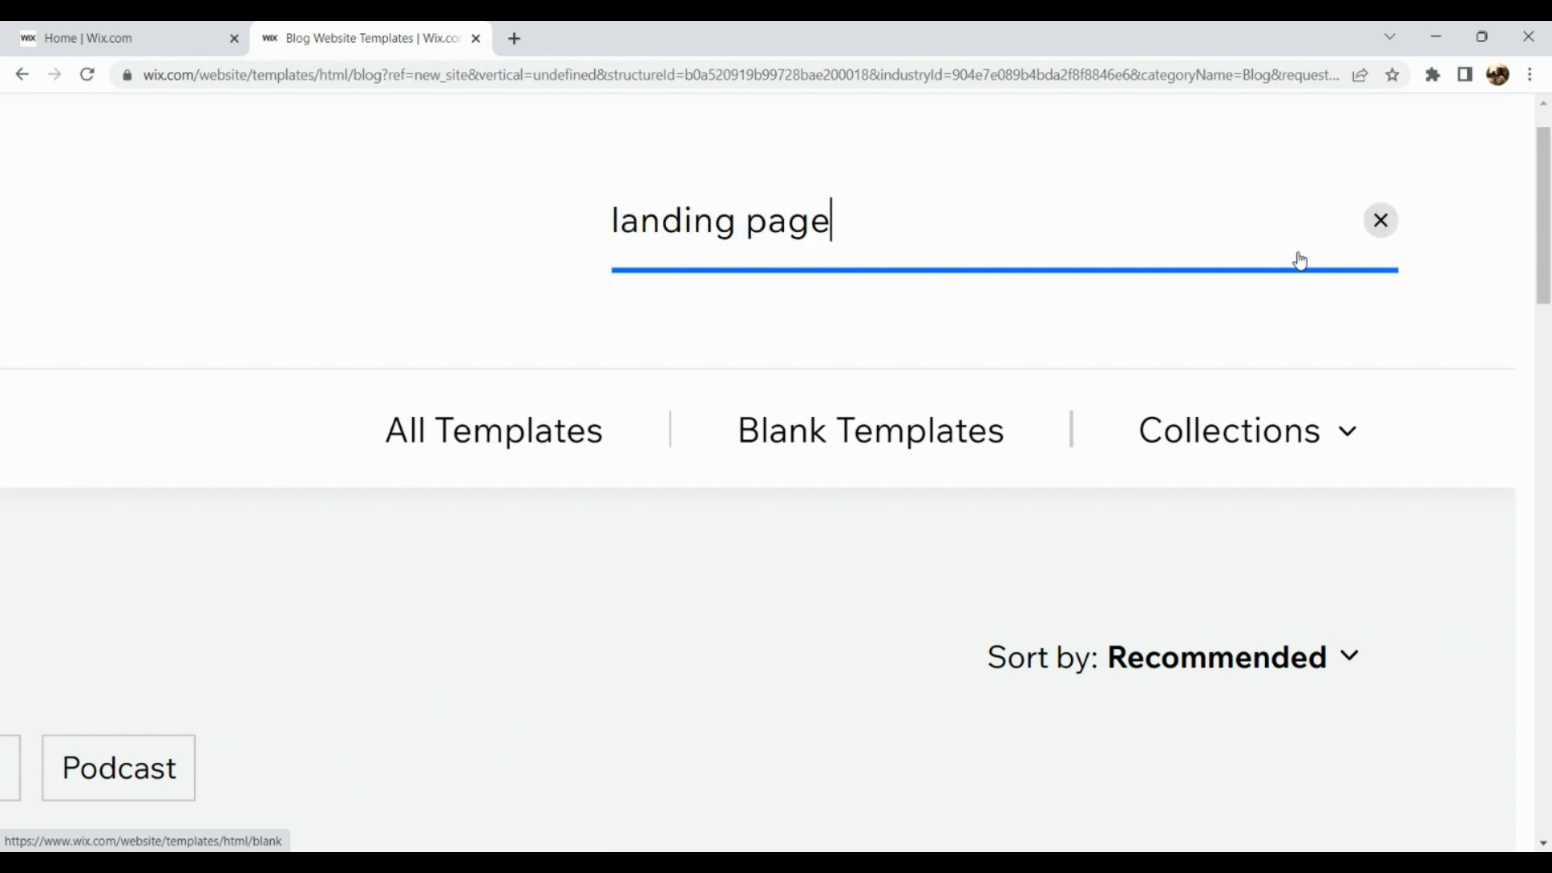
{"action": "key", "text": "Return"}
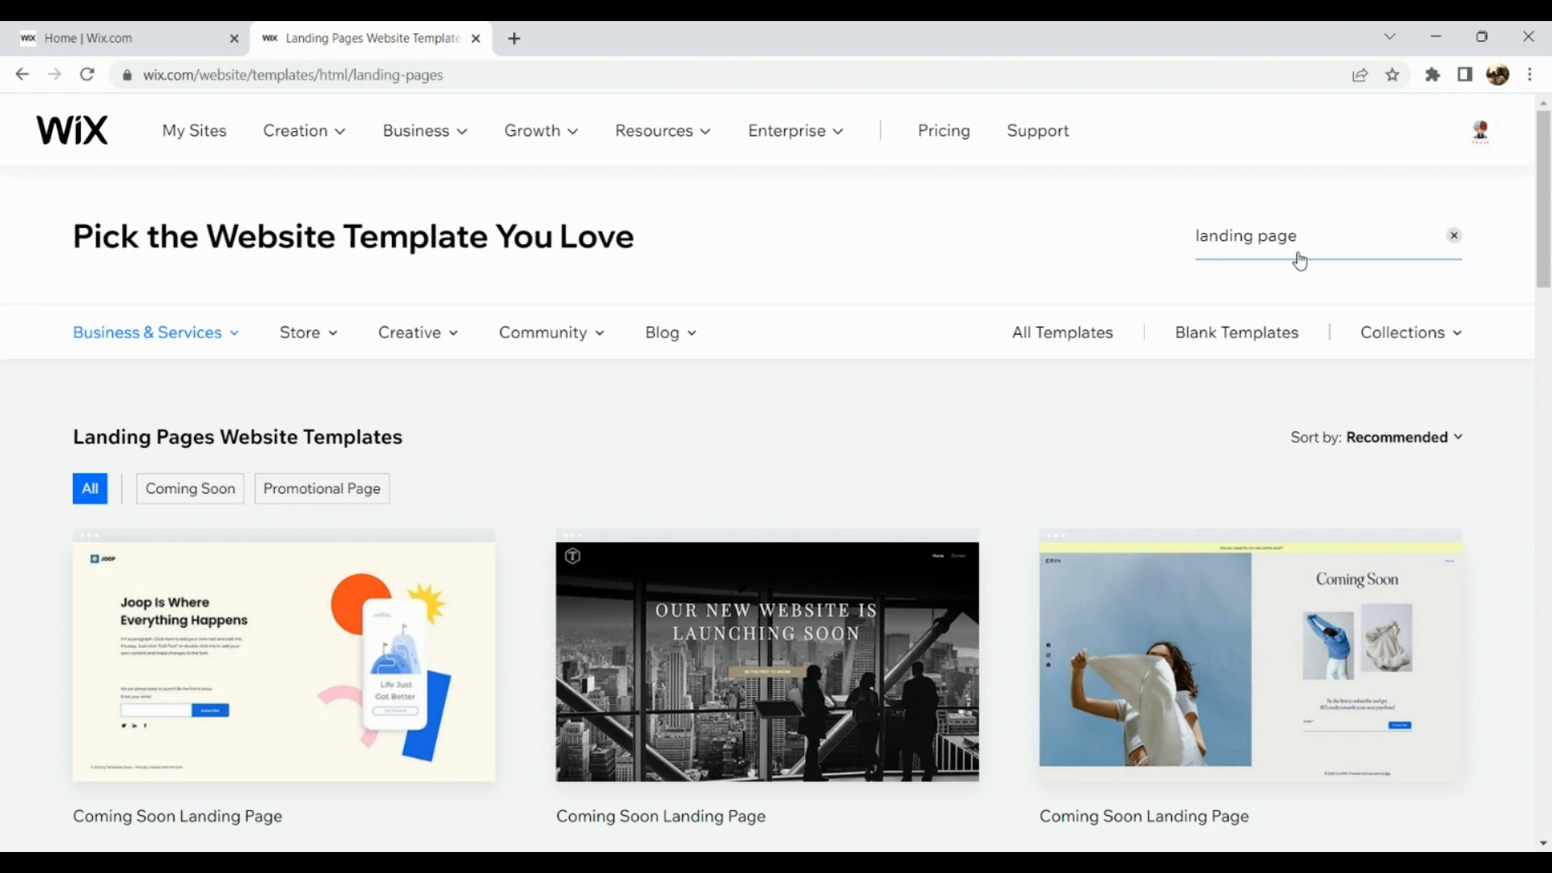
Find the Creative CV template among the landing page templates and open it for editing
{"action": "scroll", "coordinate": [845, 554], "scroll_direction": "down", "scroll_amount": 4}
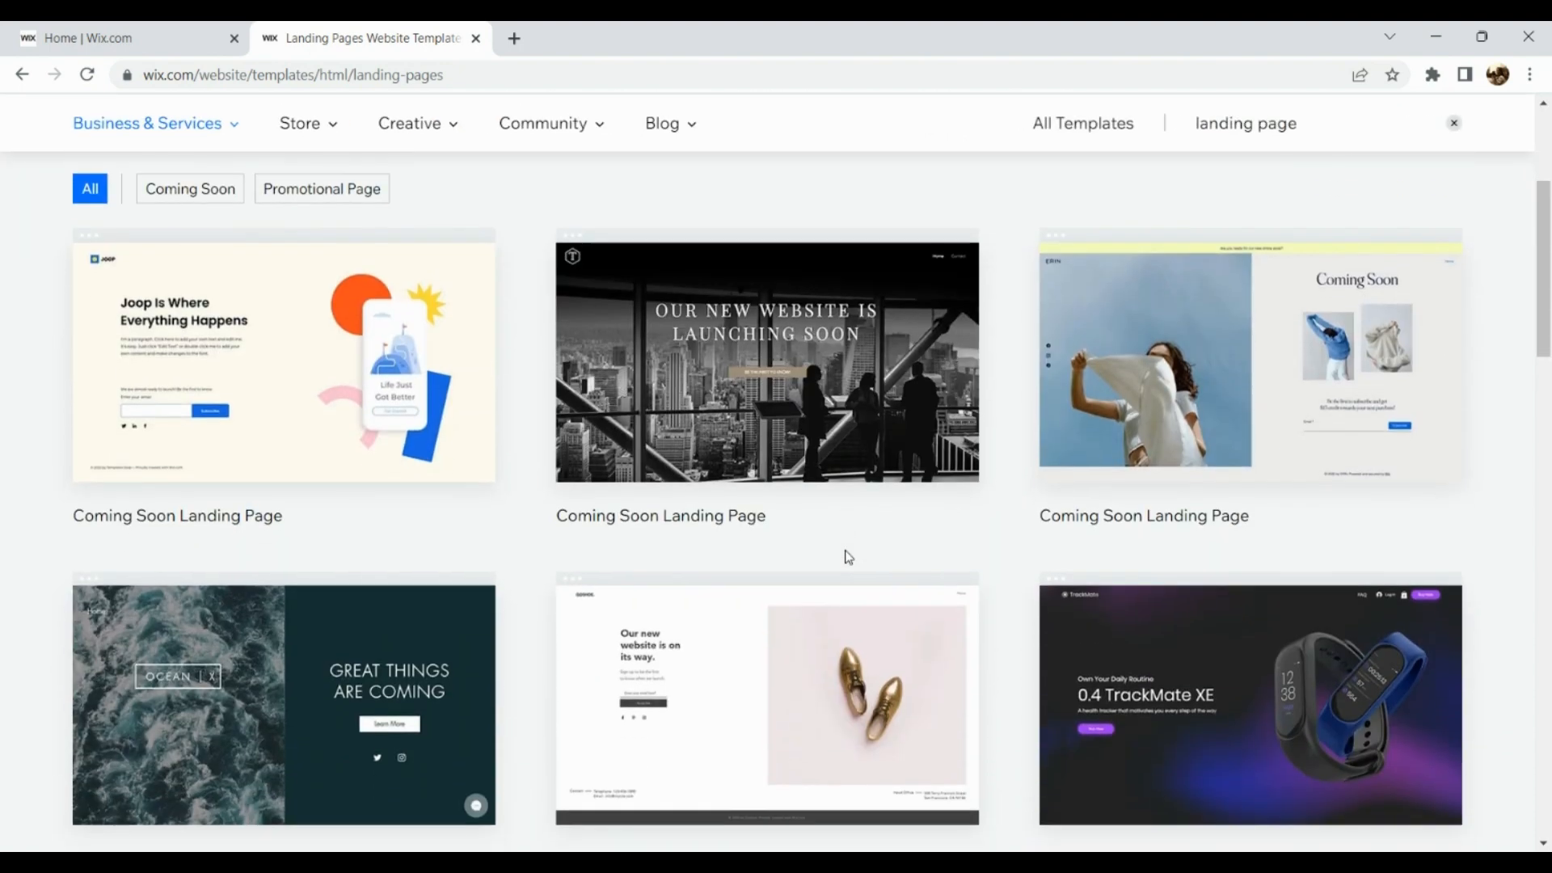
{"action": "scroll", "coordinate": [848, 557], "scroll_direction": "down", "scroll_amount": 7}
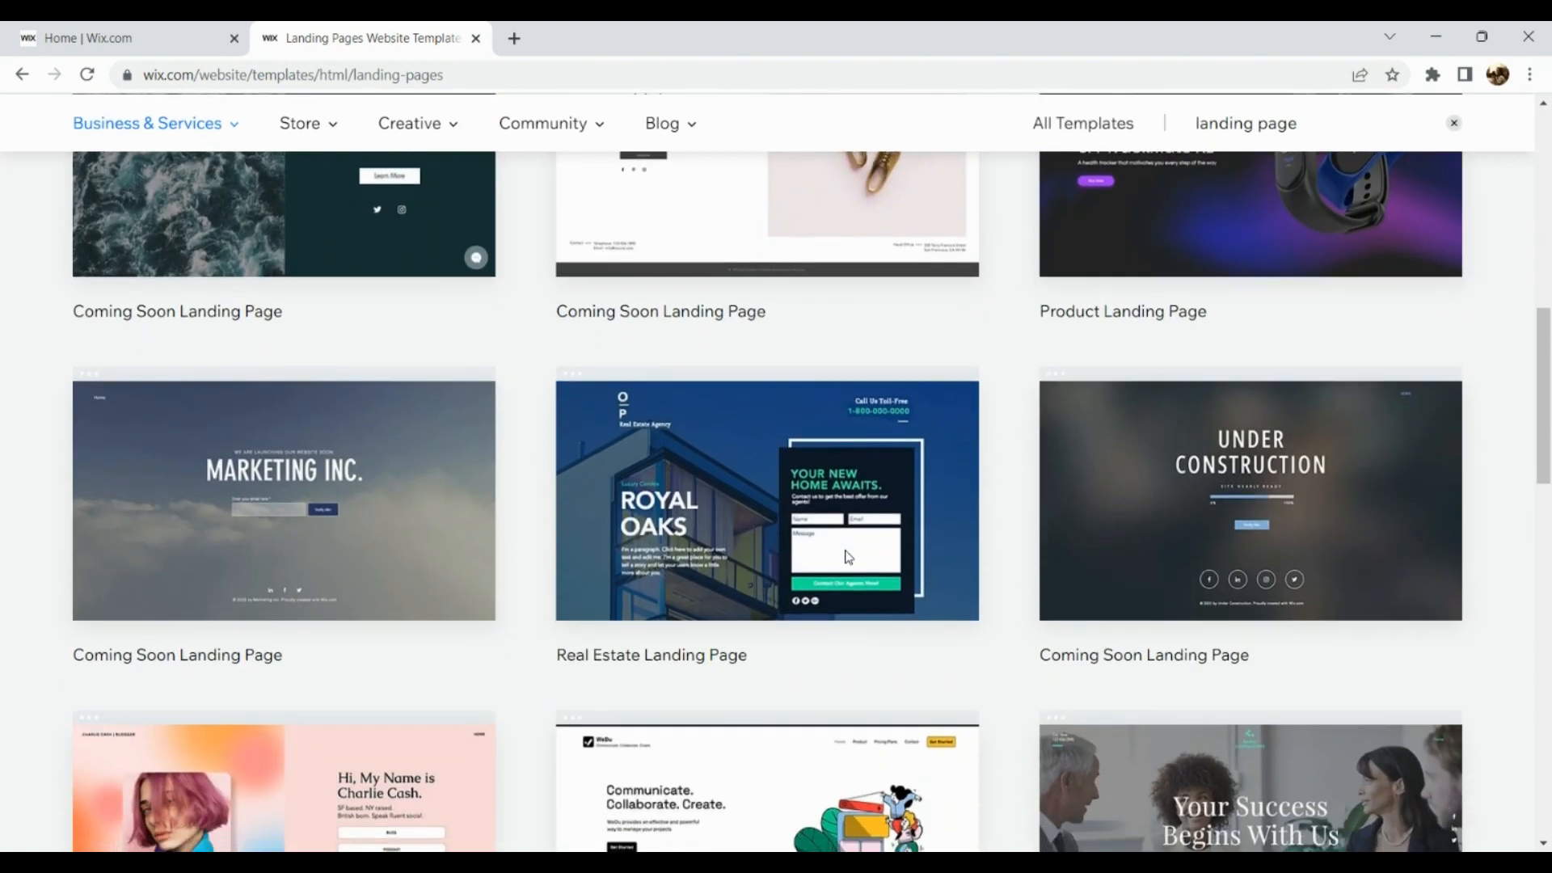
{"action": "scroll", "coordinate": [848, 557], "scroll_direction": "down", "scroll_amount": 2}
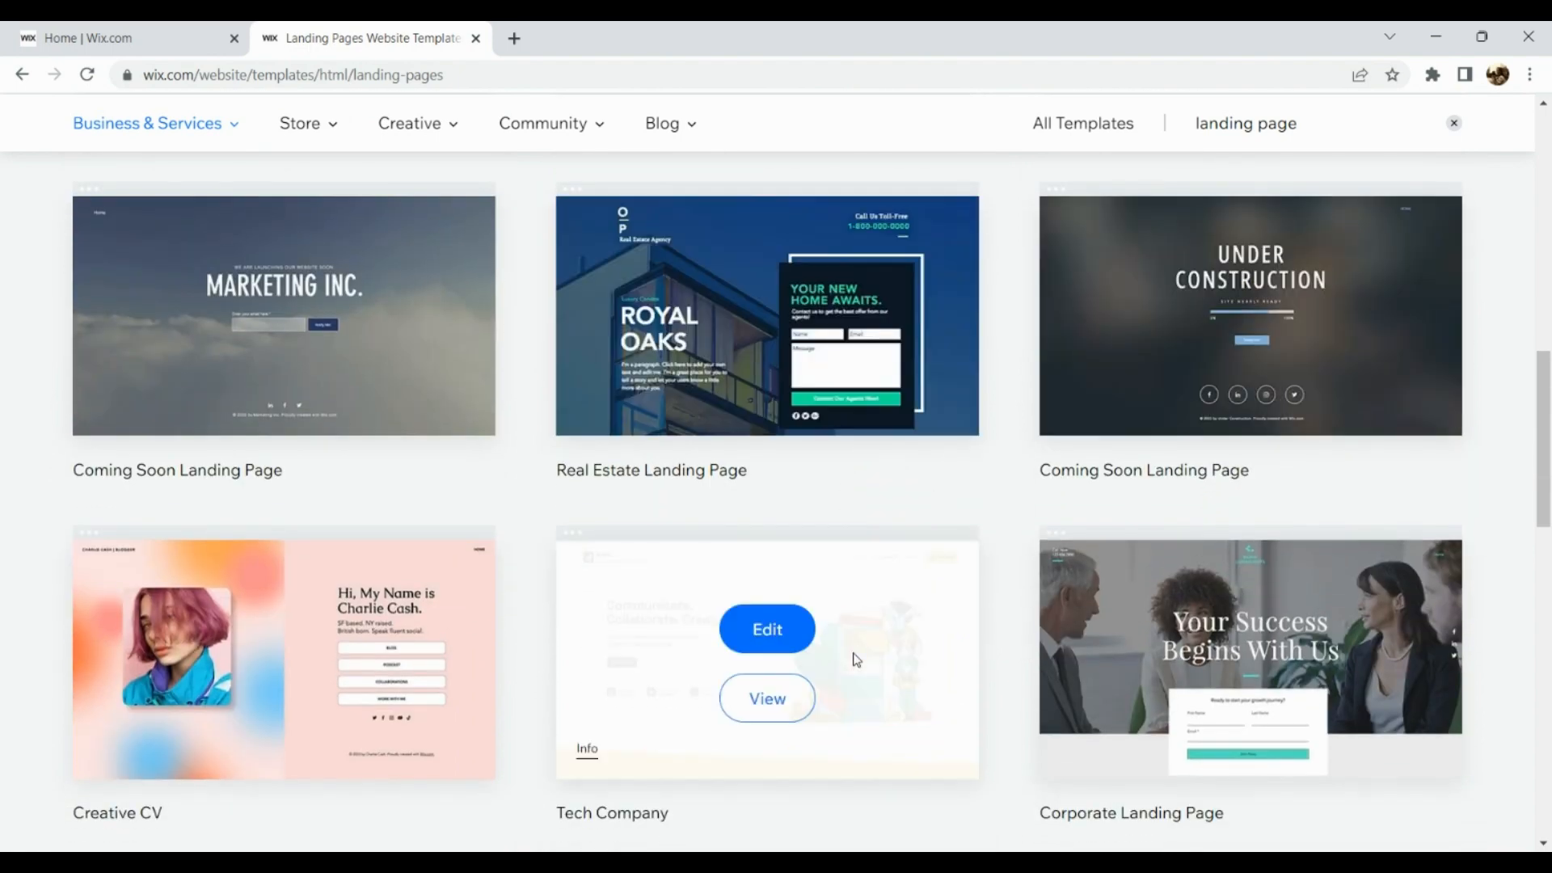
{"action": "scroll", "coordinate": [855, 658], "scroll_direction": "down", "scroll_amount": 3}
{"action": "mouse_move", "coordinate": [362, 485]}
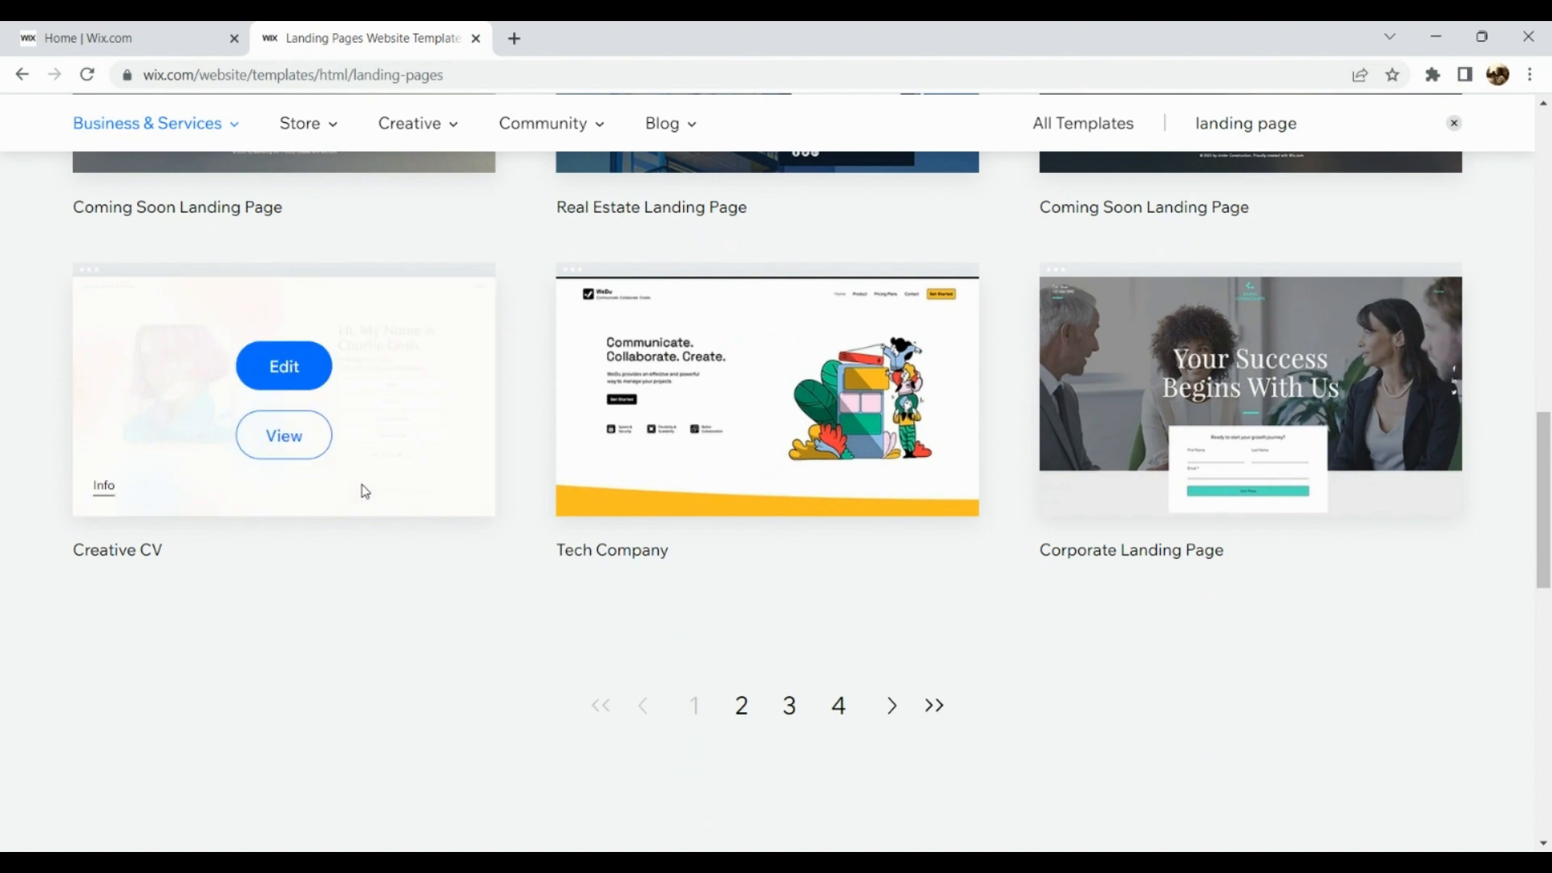
{"action": "scroll", "coordinate": [89, 466], "scroll_direction": "up", "scroll_amount": 5}
{"action": "scroll", "coordinate": [90, 471], "scroll_direction": "left", "scroll_amount": 2}
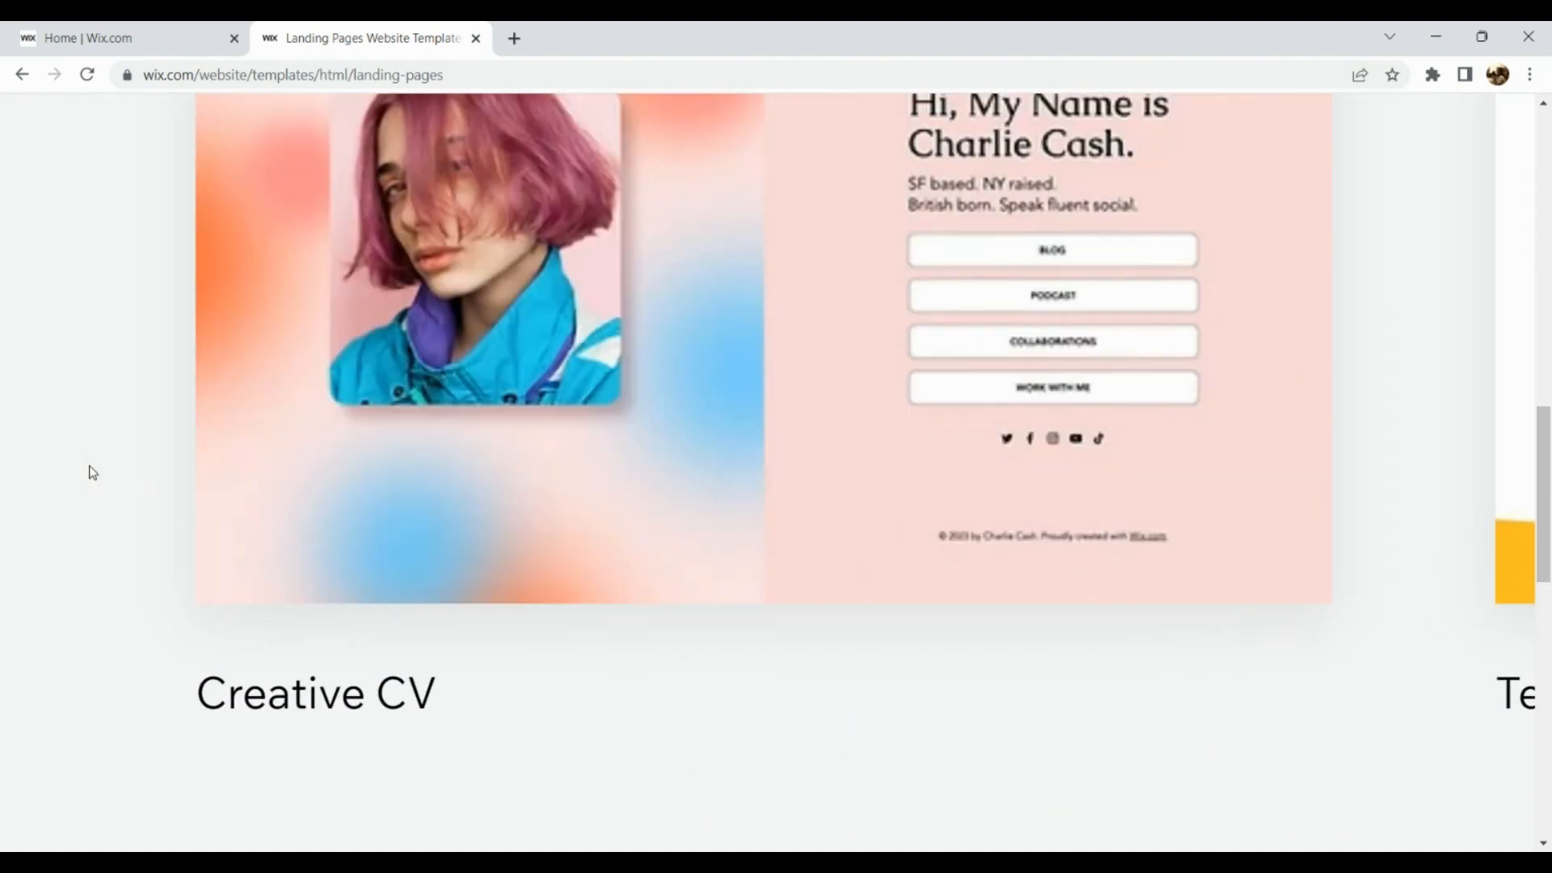
{"action": "scroll", "coordinate": [89, 471], "scroll_direction": "up", "scroll_amount": 2}
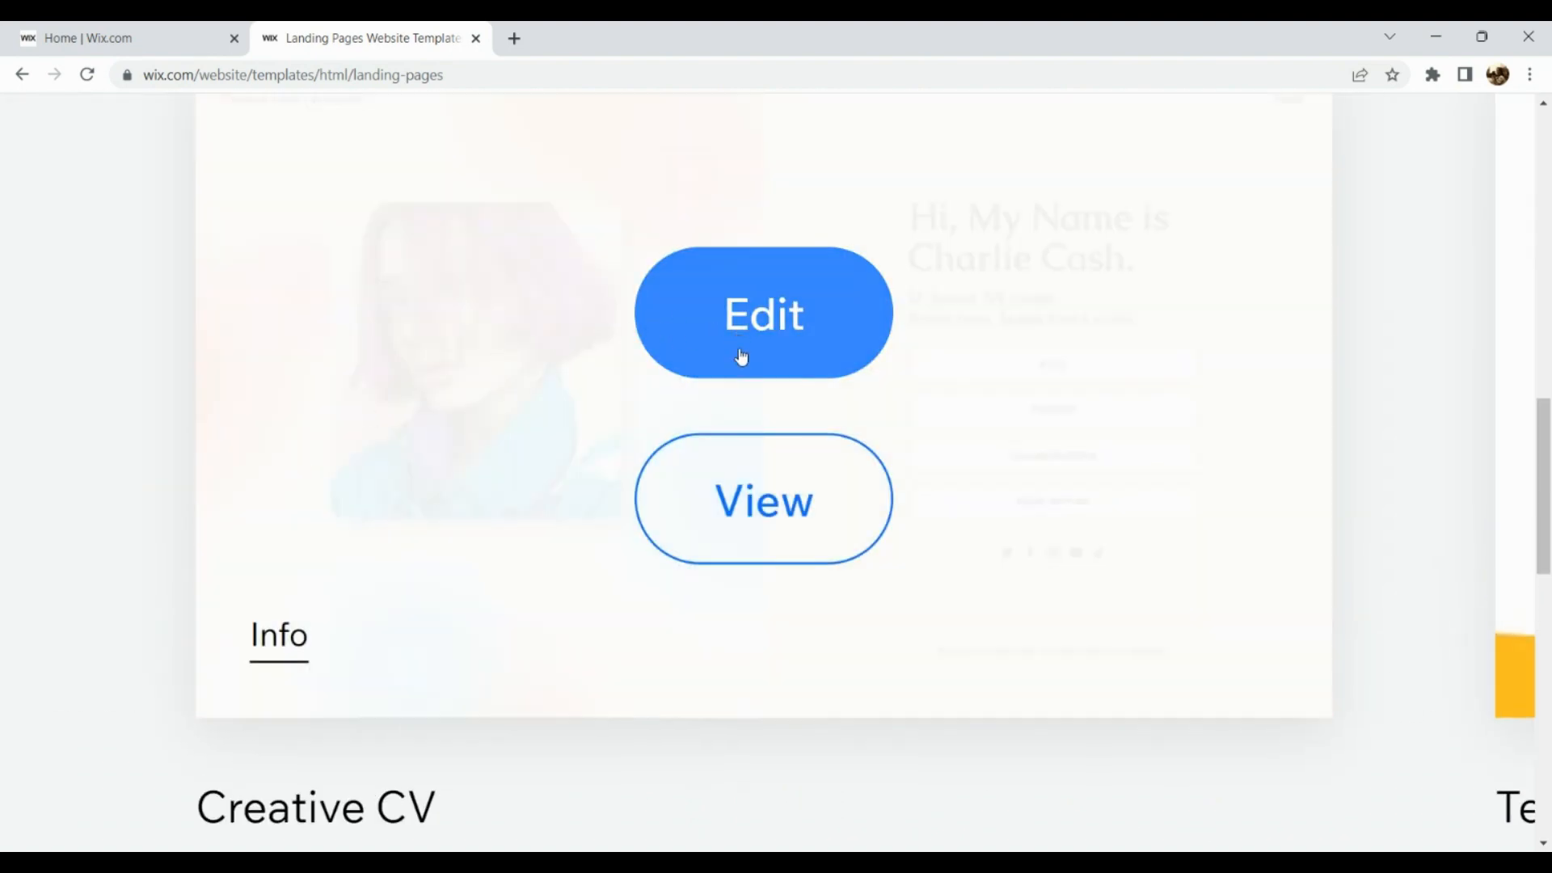
{"action": "left_click", "coordinate": [779, 355]}
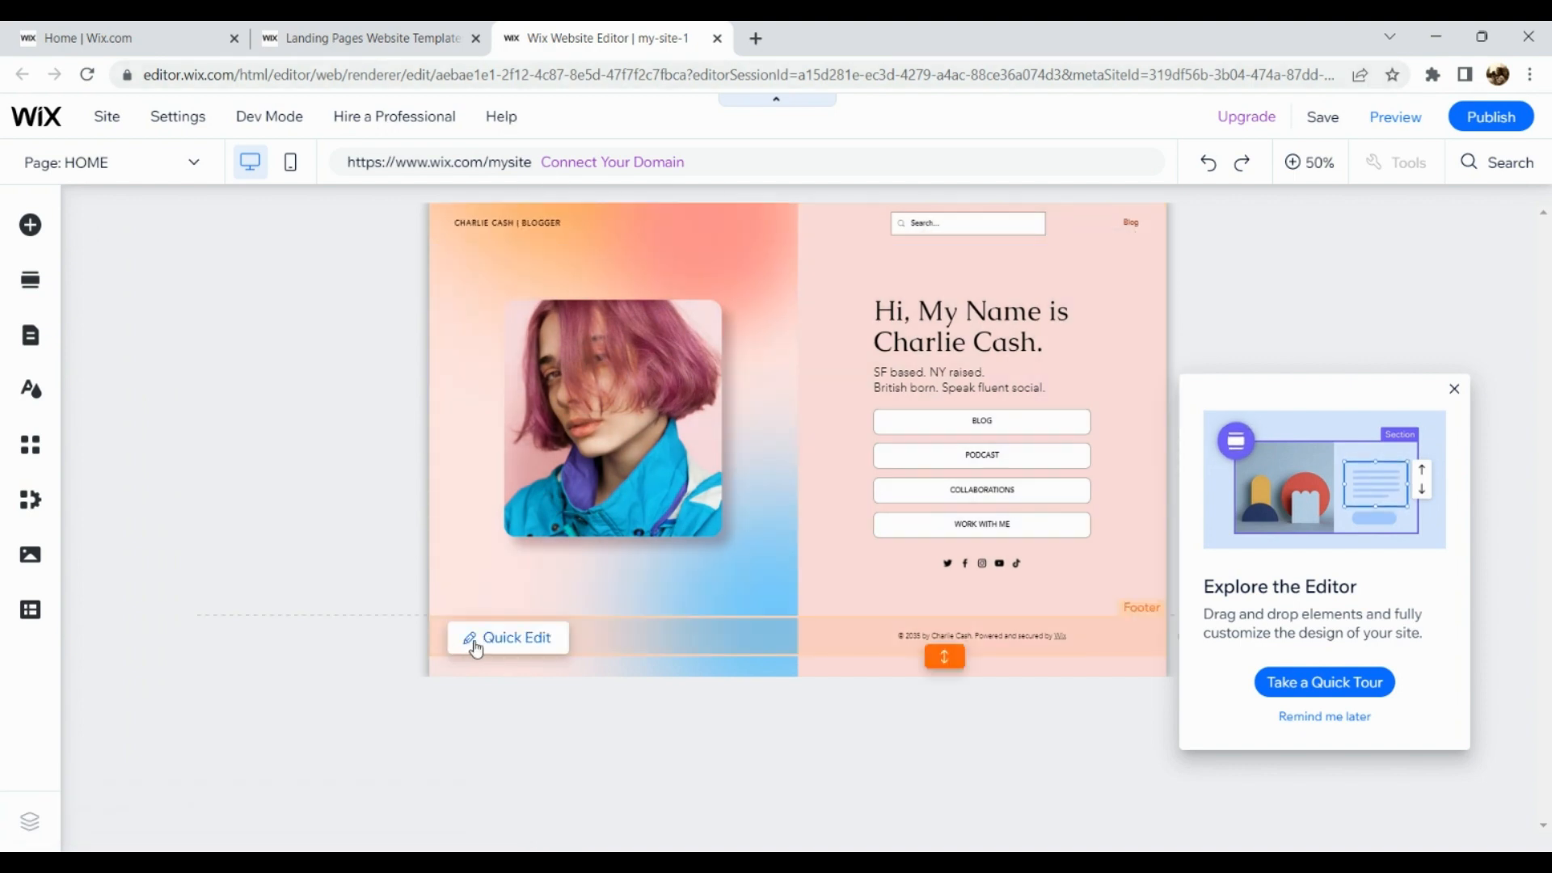
Open Quick Edit from the page's footer and dismiss the editor tour pop-ups
{"action": "left_click", "coordinate": [477, 646]}
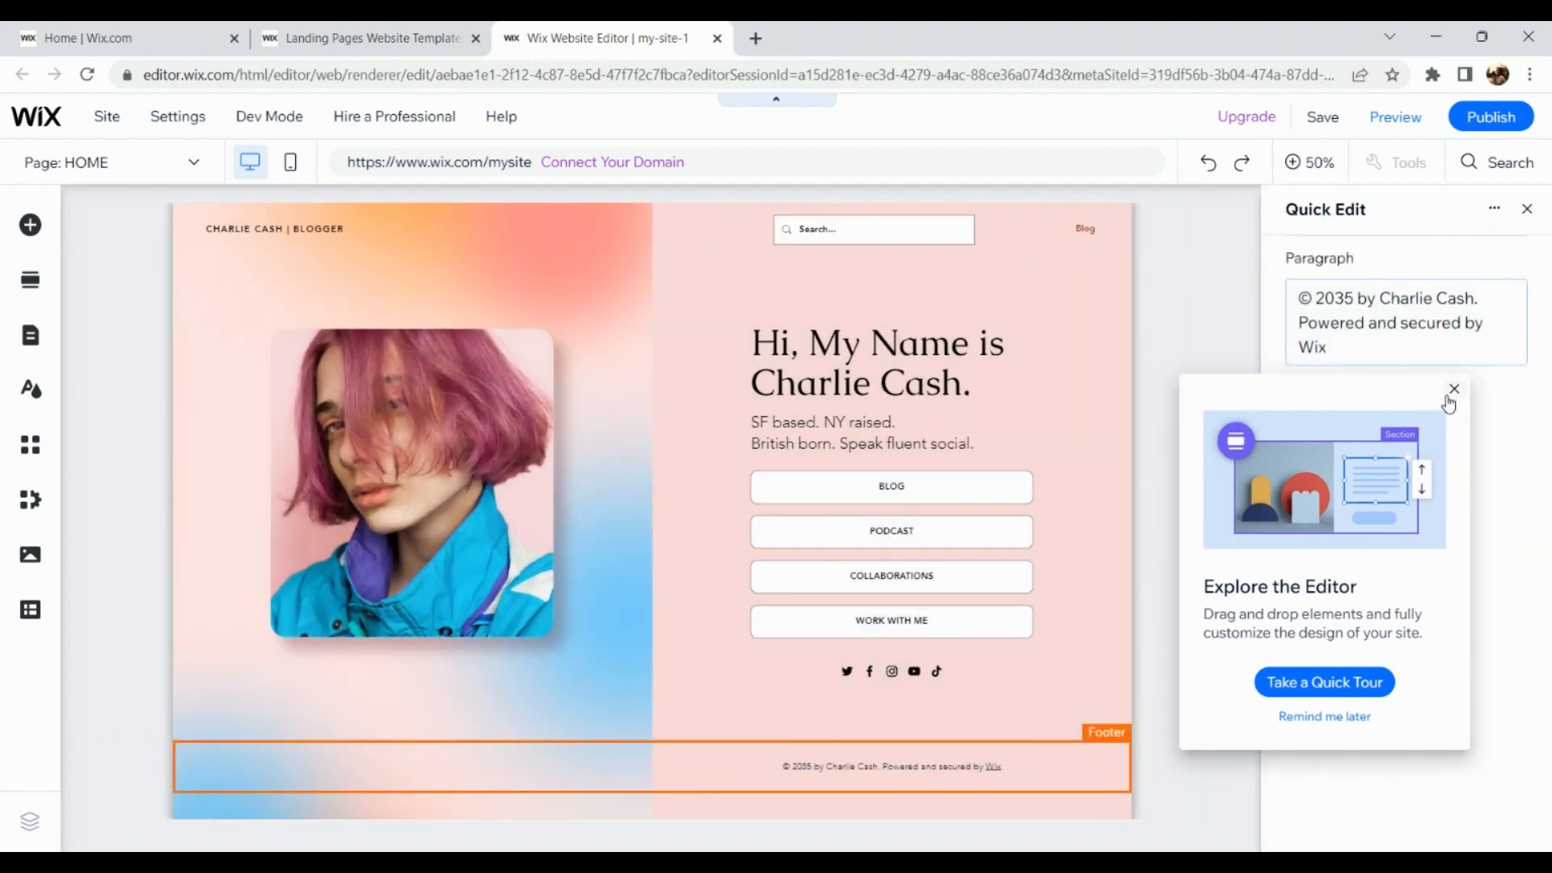
{"action": "left_click", "coordinate": [1451, 391]}
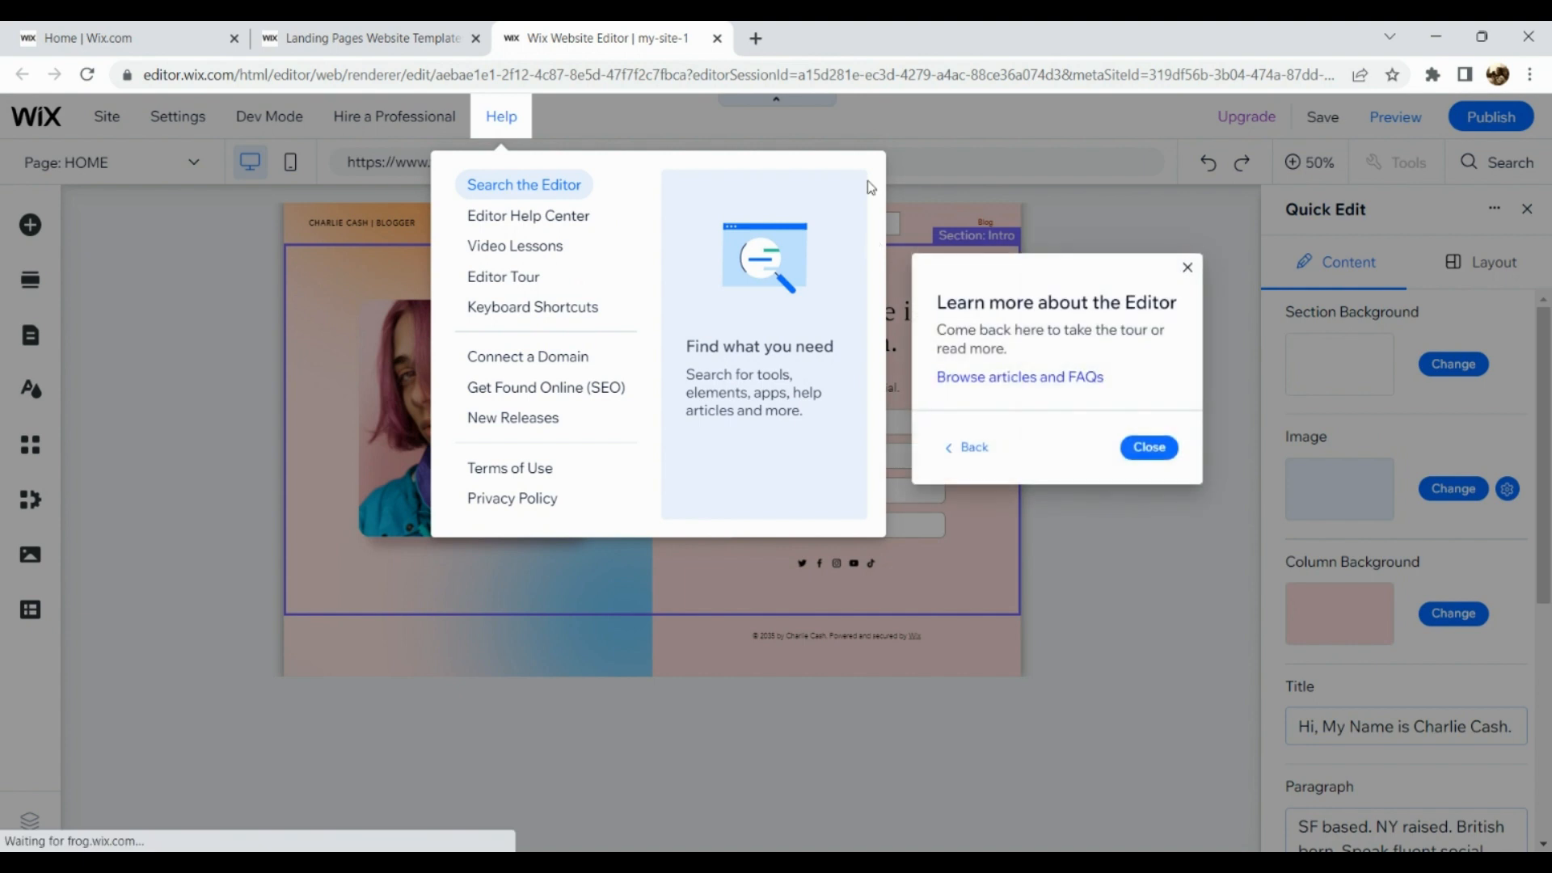
{"action": "left_click", "coordinate": [1182, 275]}
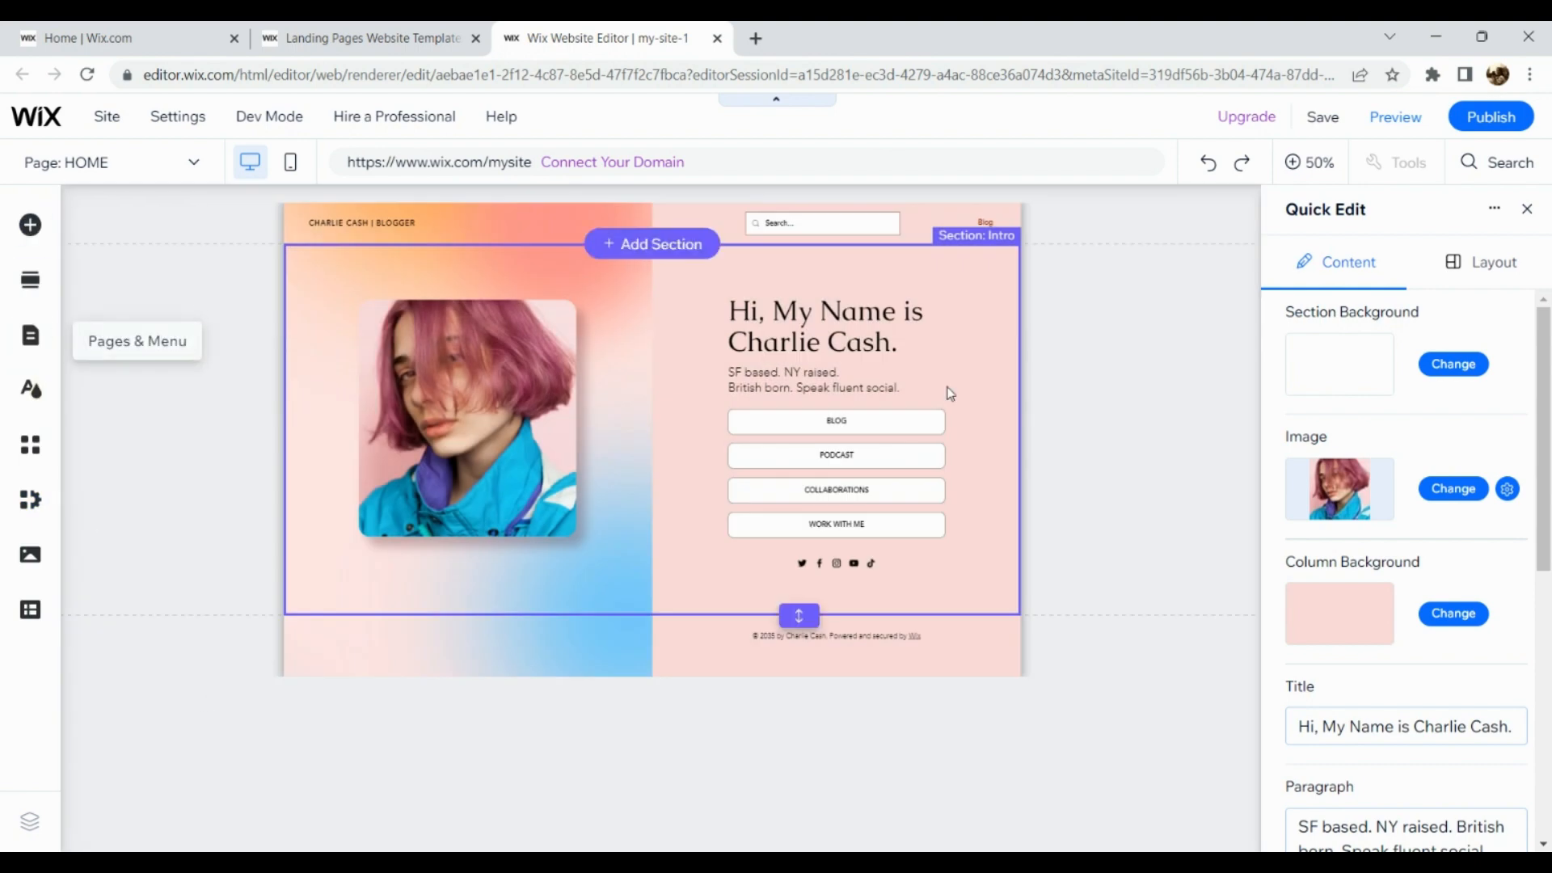
{"action": "left_click", "coordinate": [1430, 275]}
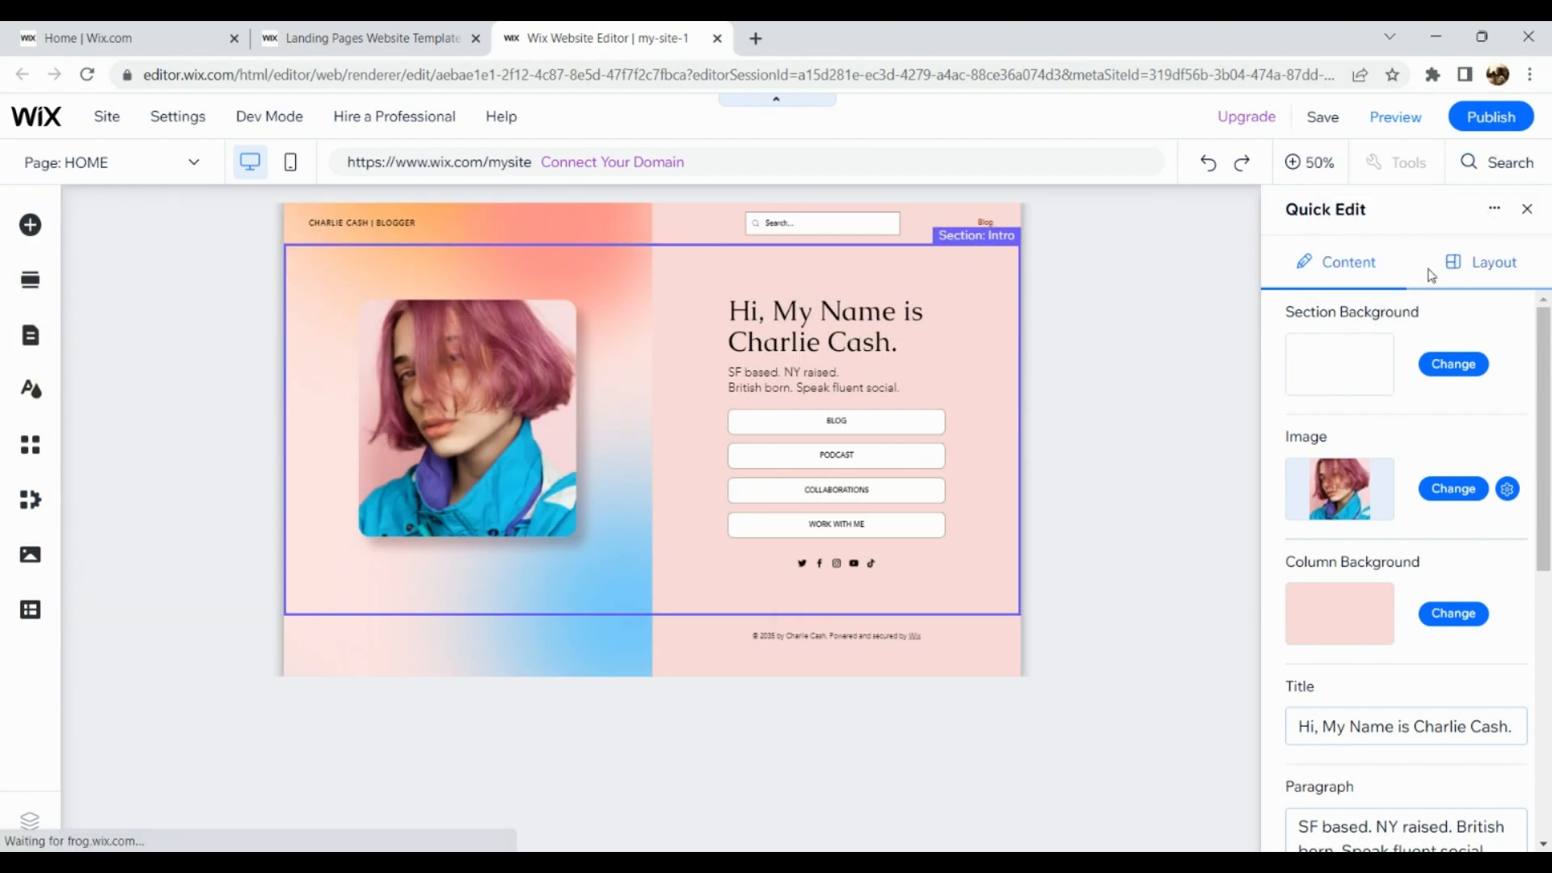
Open the Intro section's background options and look through the suggested backgrounds
{"action": "left_click", "coordinate": [1369, 261]}
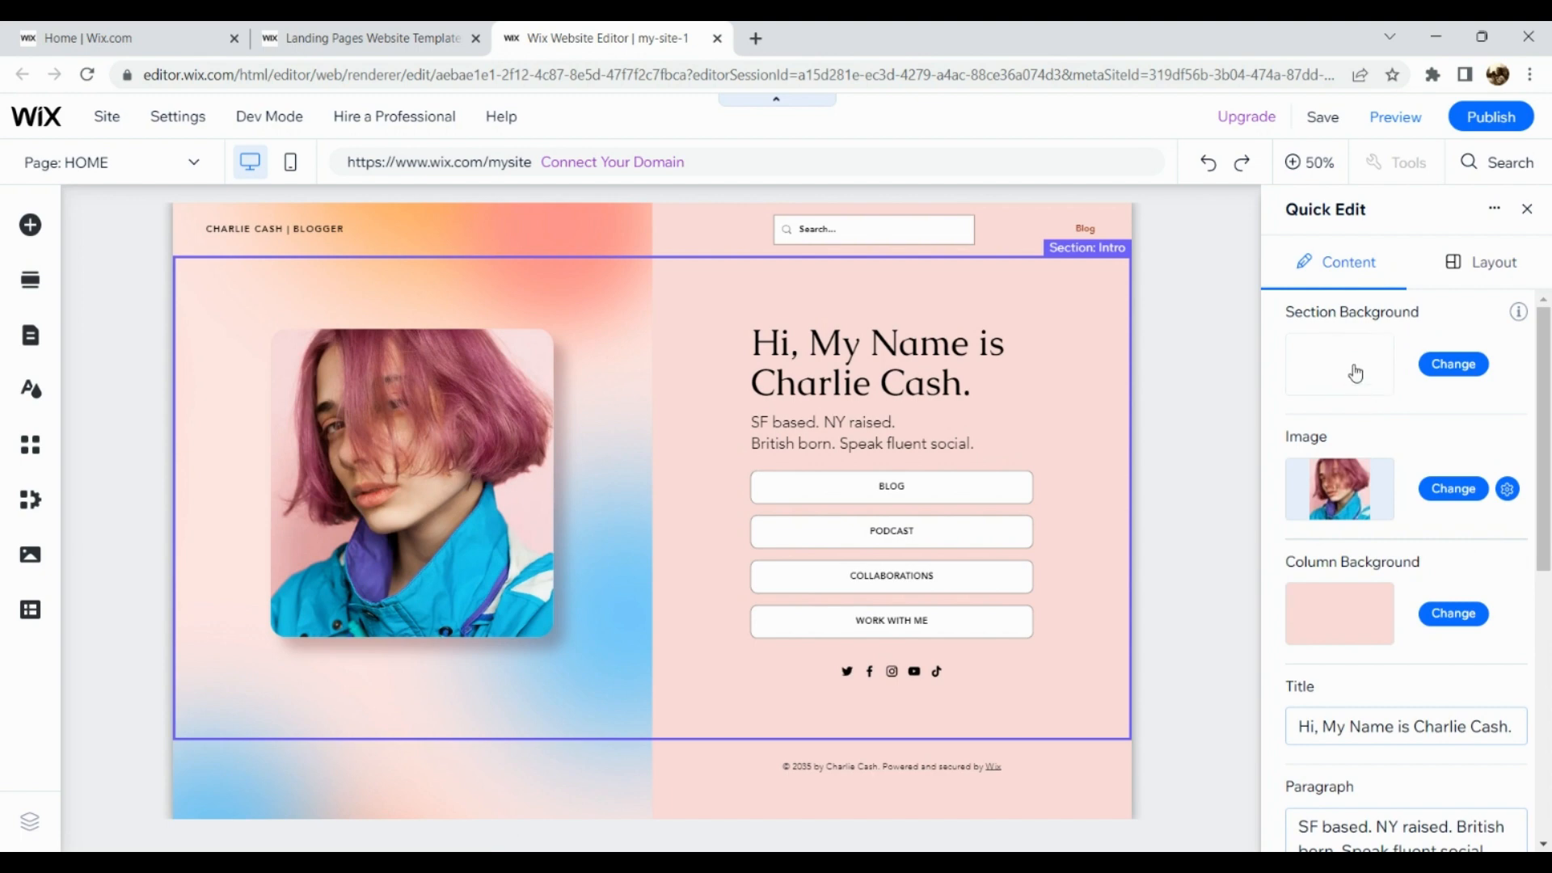
{"action": "left_click", "coordinate": [1453, 364]}
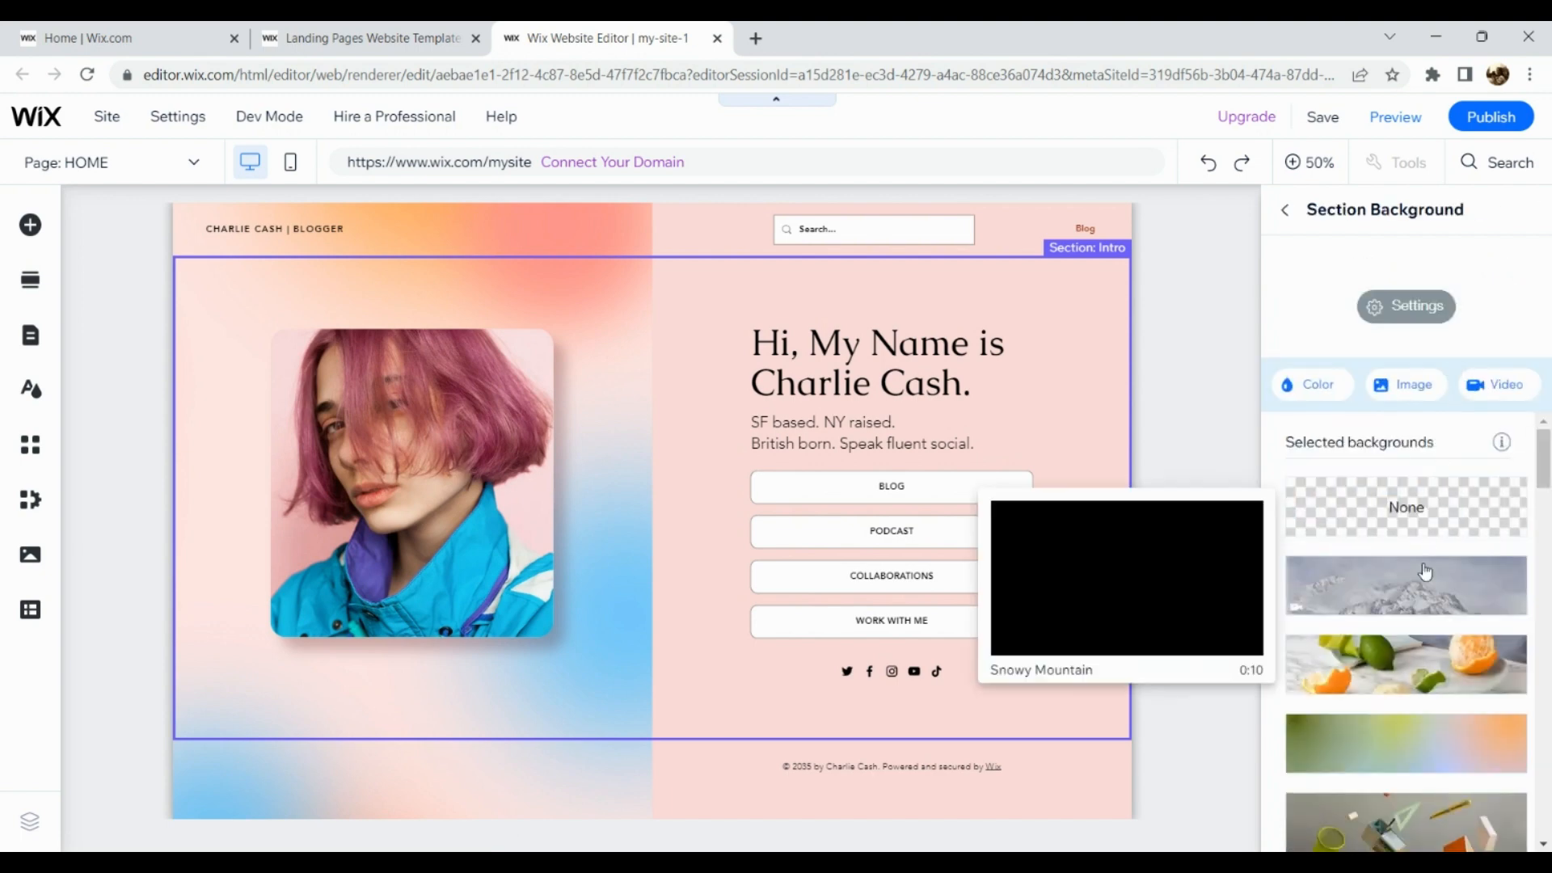
{"action": "scroll", "coordinate": [1431, 546], "scroll_direction": "down", "scroll_amount": 4}
{"action": "scroll", "coordinate": [1426, 571], "scroll_direction": "down", "scroll_amount": 1}
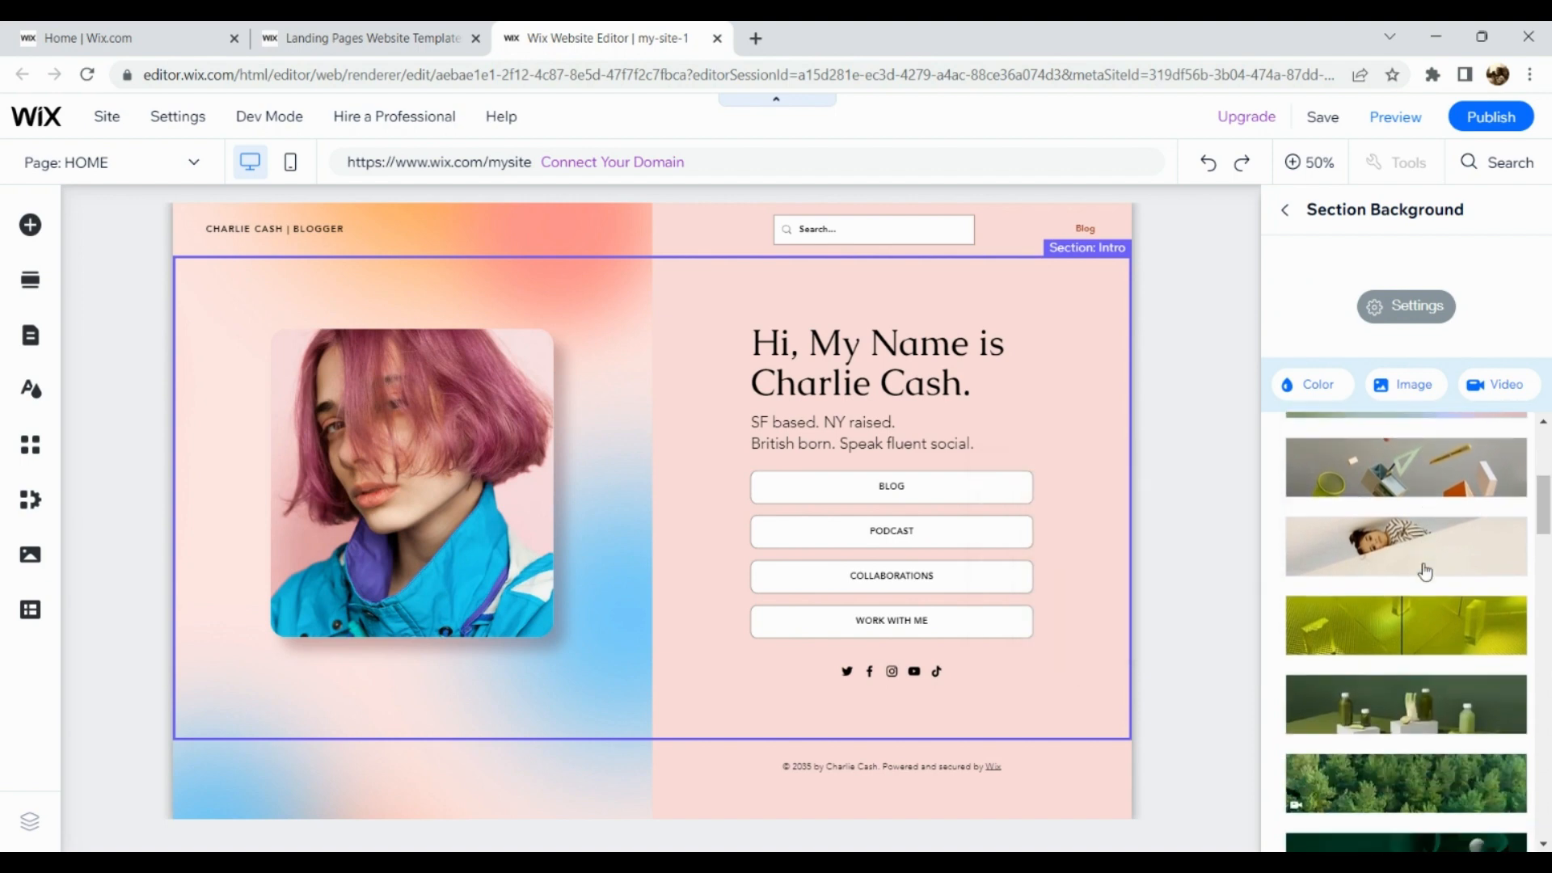
{"action": "scroll", "coordinate": [1426, 572], "scroll_direction": "down", "scroll_amount": 3}
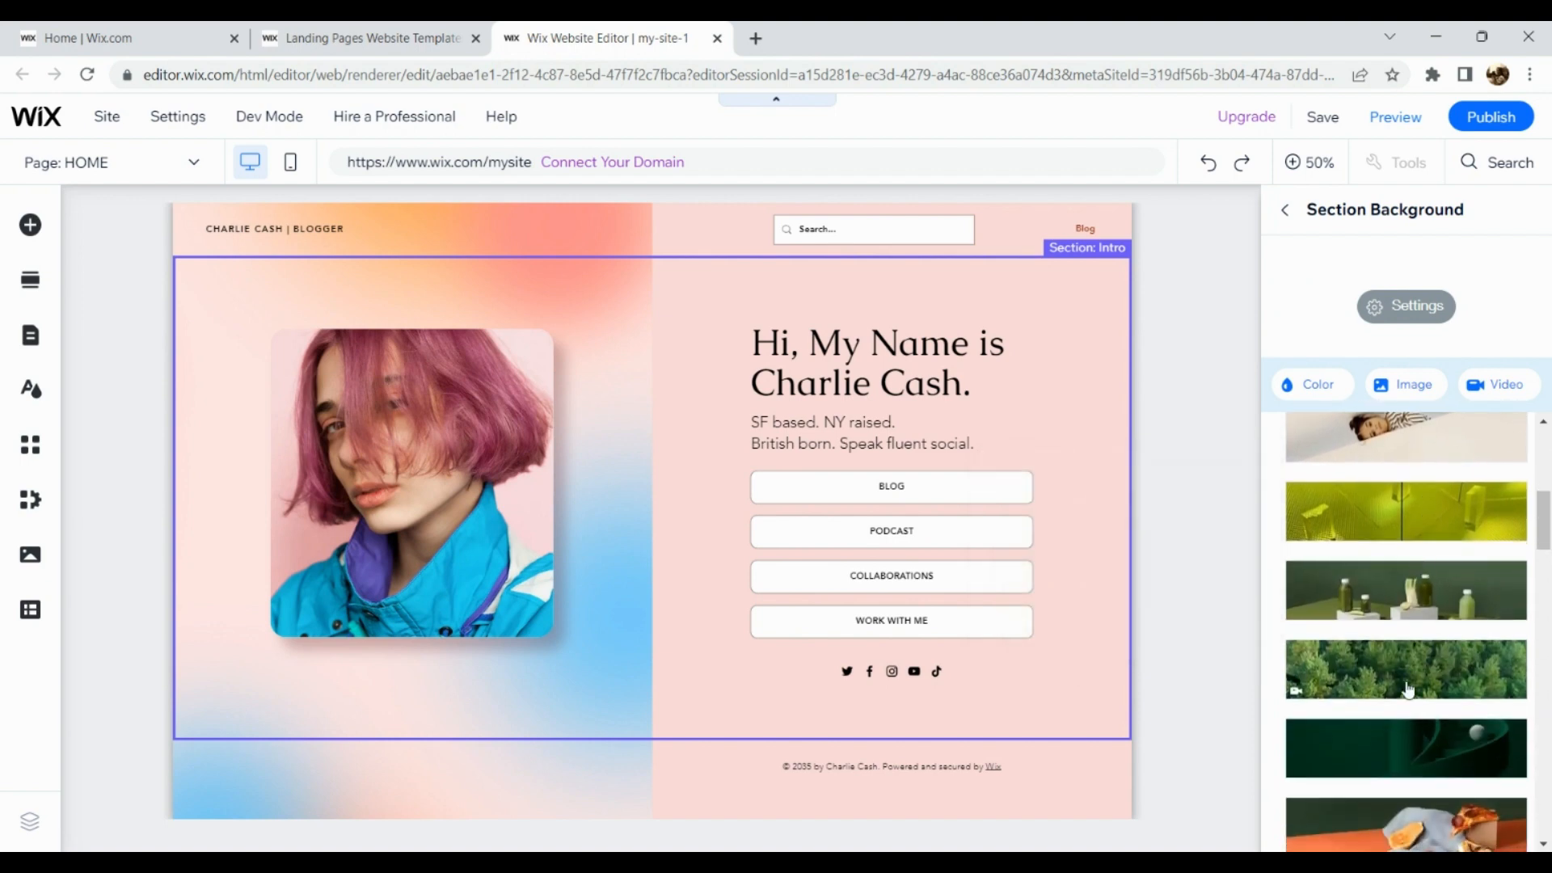
{"action": "scroll", "coordinate": [1334, 528], "scroll_direction": "down", "scroll_amount": 7}
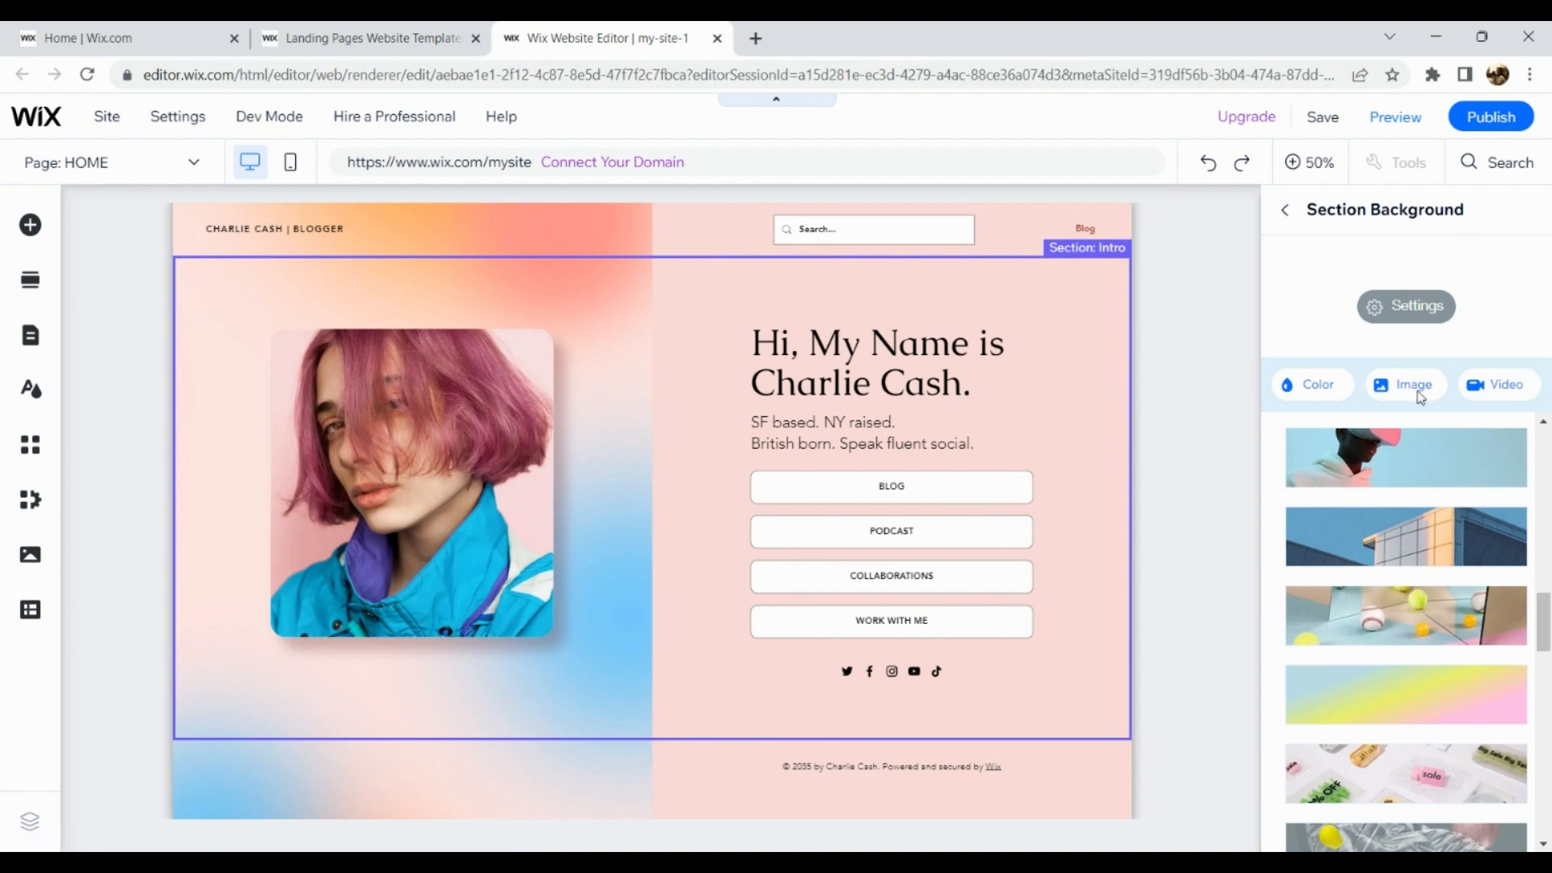
Choose an image-type section background and start a media upload from the computer
{"action": "left_click", "coordinate": [1415, 384]}
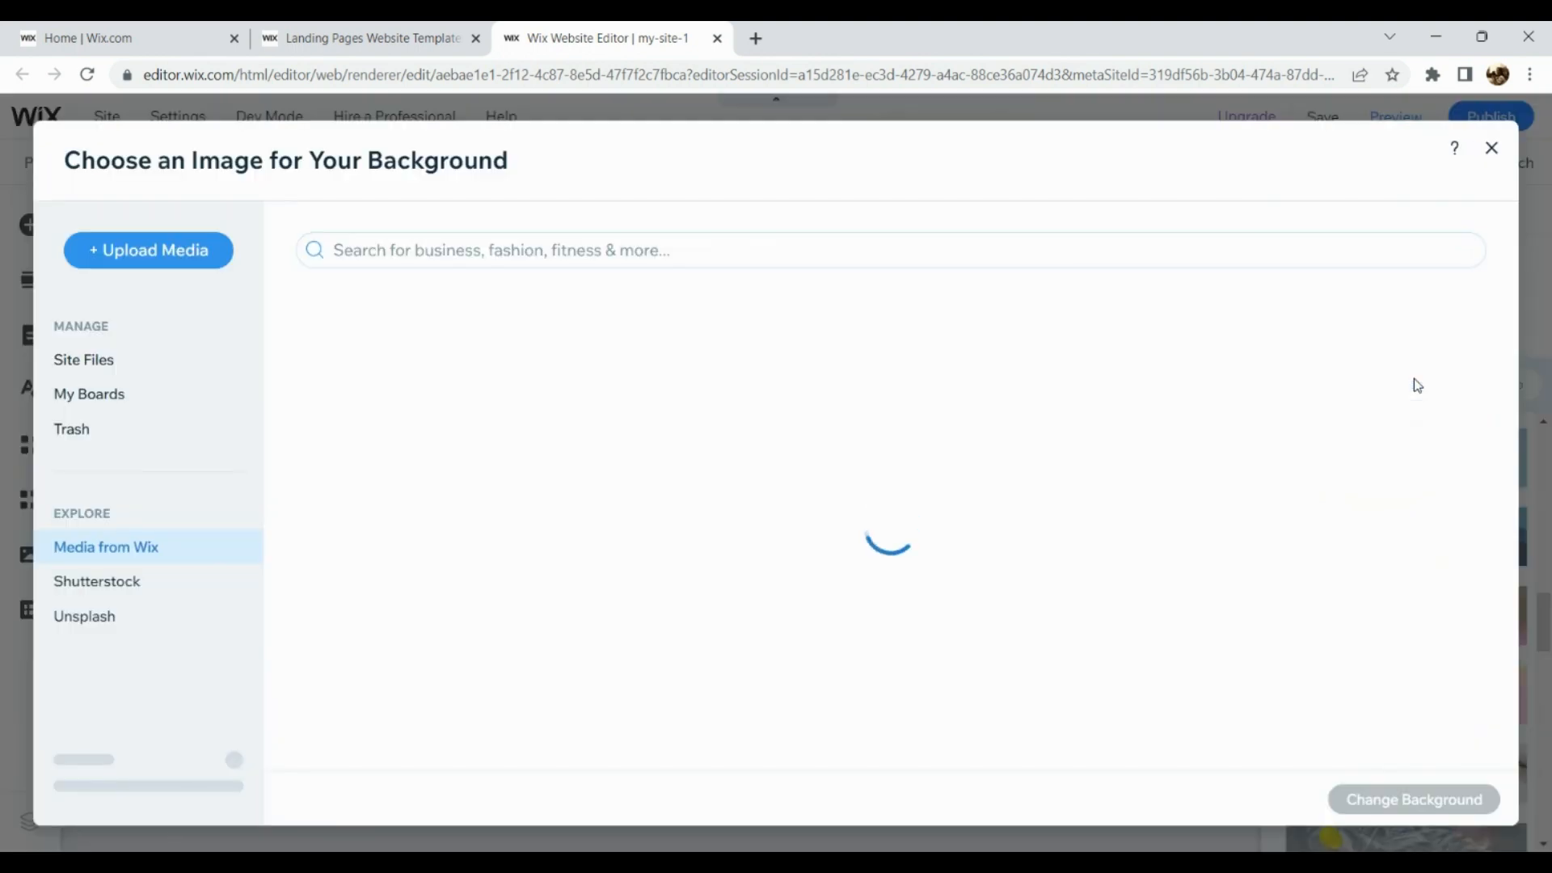
{"action": "left_click", "coordinate": [129, 245]}
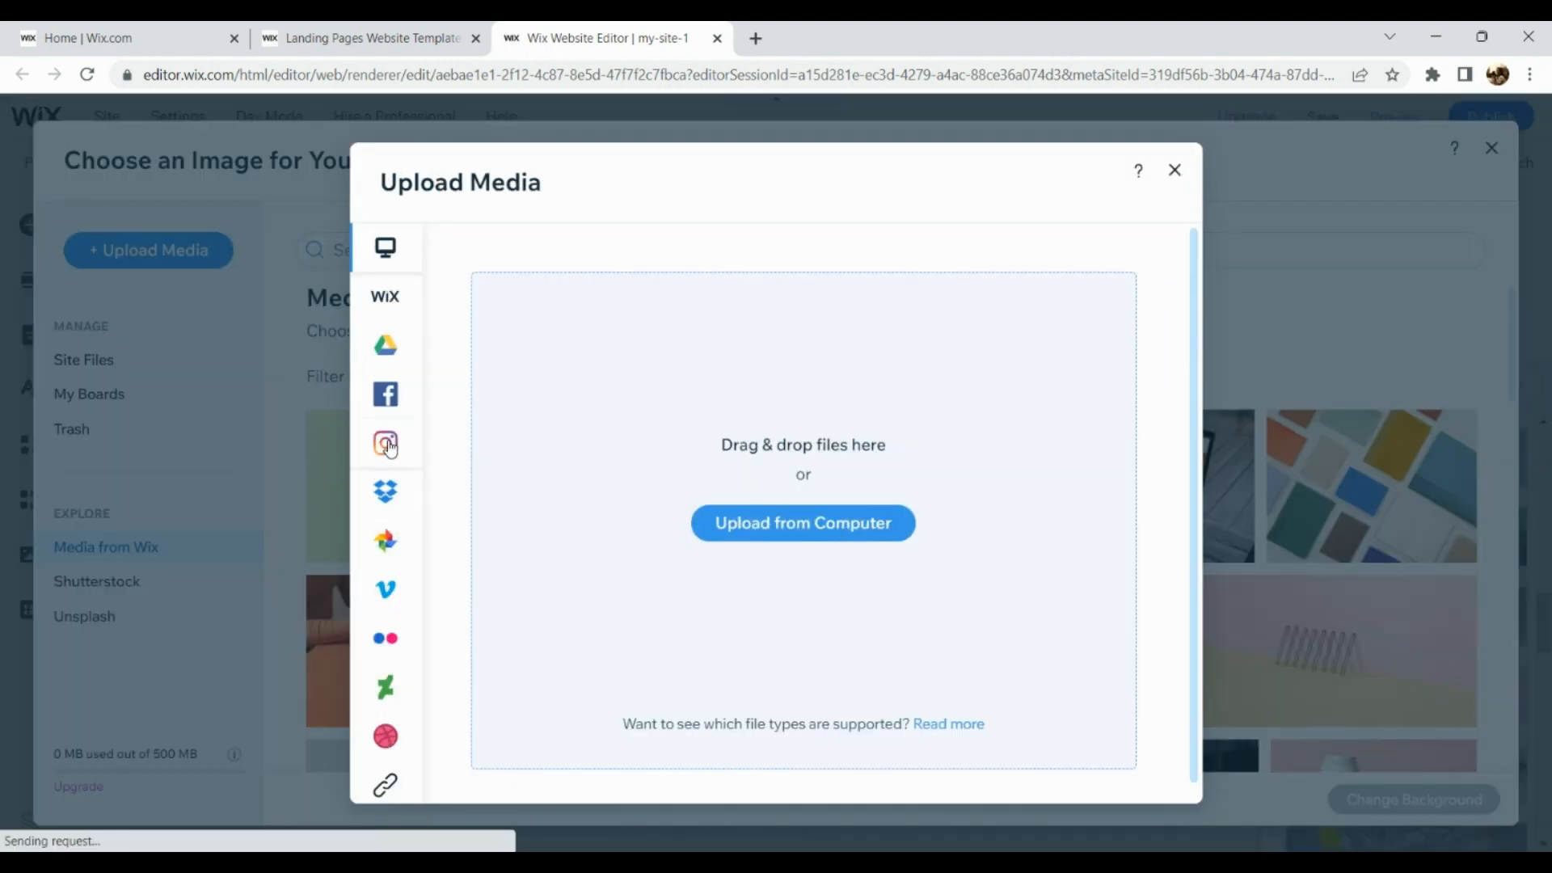
{"action": "mouse_move", "coordinate": [385, 563]}
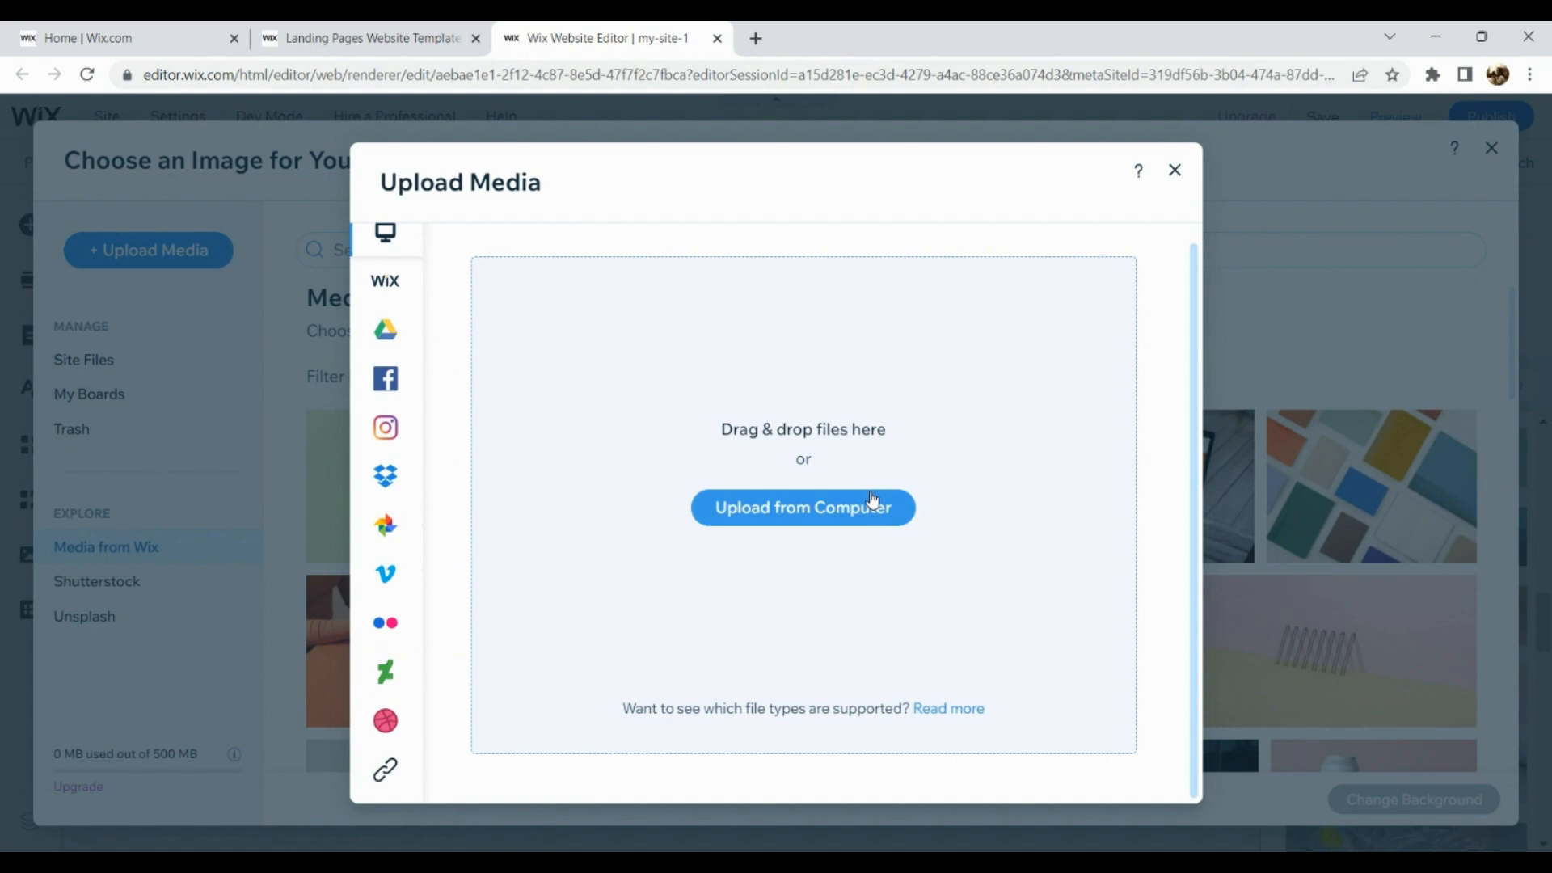
{"action": "left_click", "coordinate": [873, 501]}
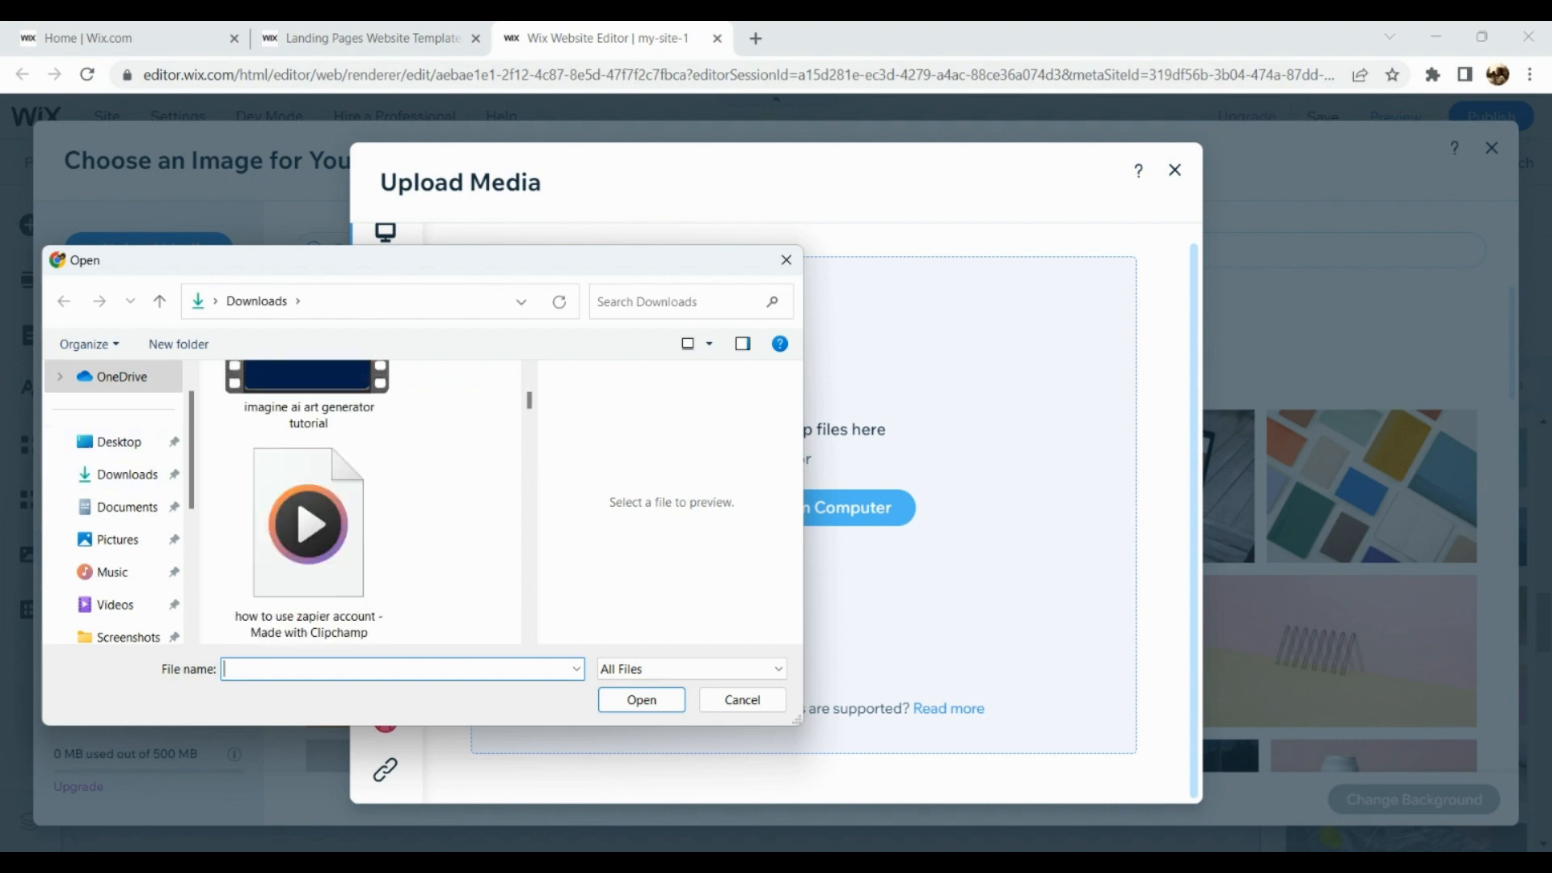
Find the starry-night "song cover grayscale (1)" image in the Downloads folder and upload it
{"action": "scroll", "coordinate": [364, 501], "scroll_direction": "down", "scroll_amount": 15}
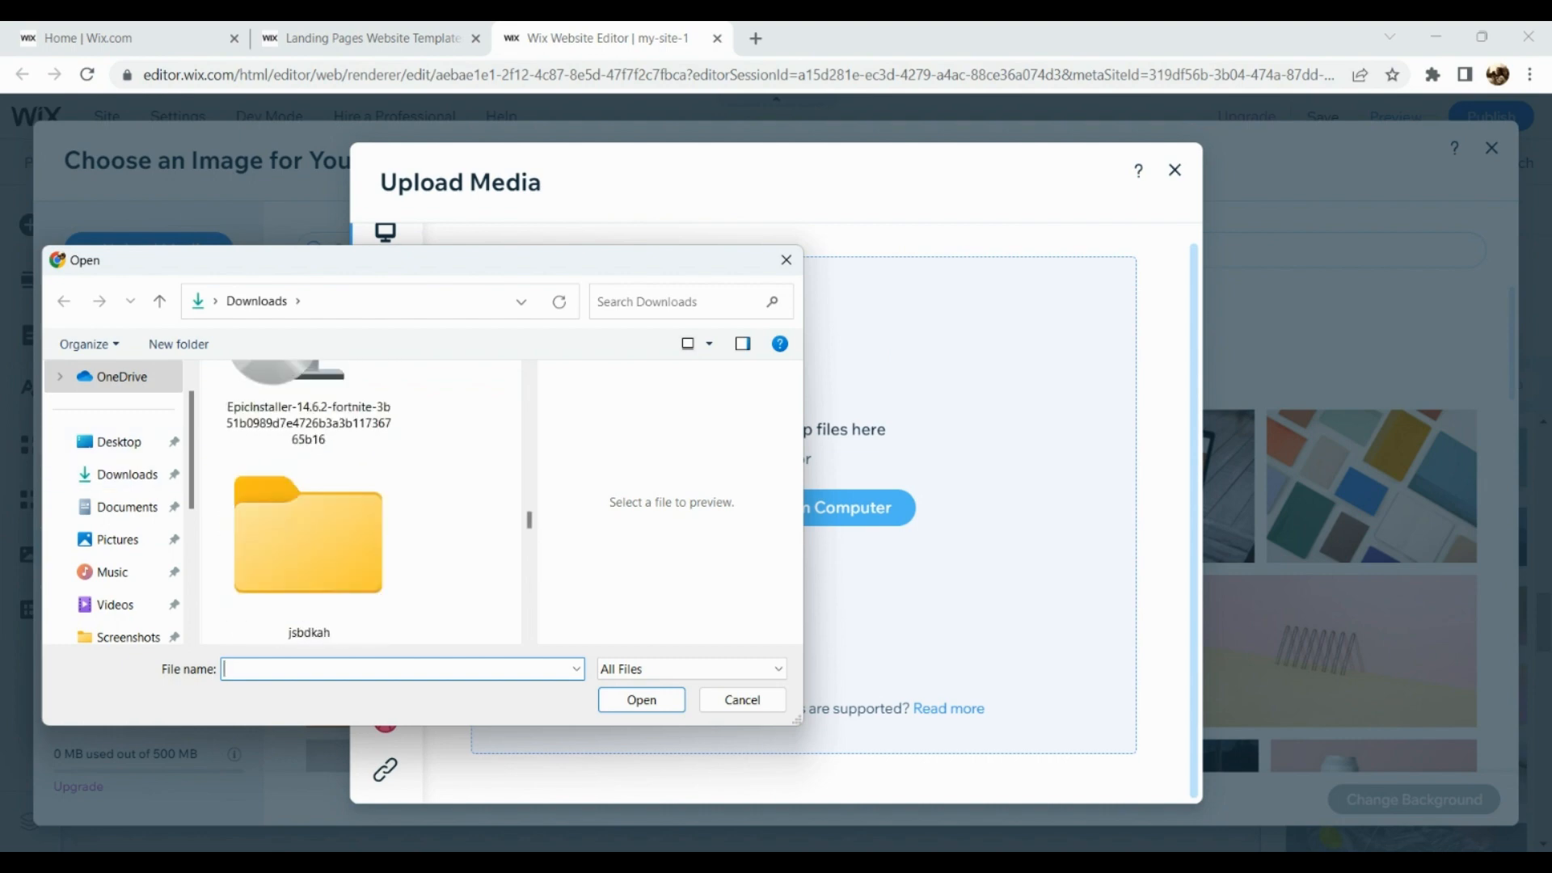
{"action": "scroll", "coordinate": [364, 501], "scroll_direction": "up", "scroll_amount": 5}
{"action": "scroll", "coordinate": [364, 501], "scroll_direction": "down", "scroll_amount": 8}
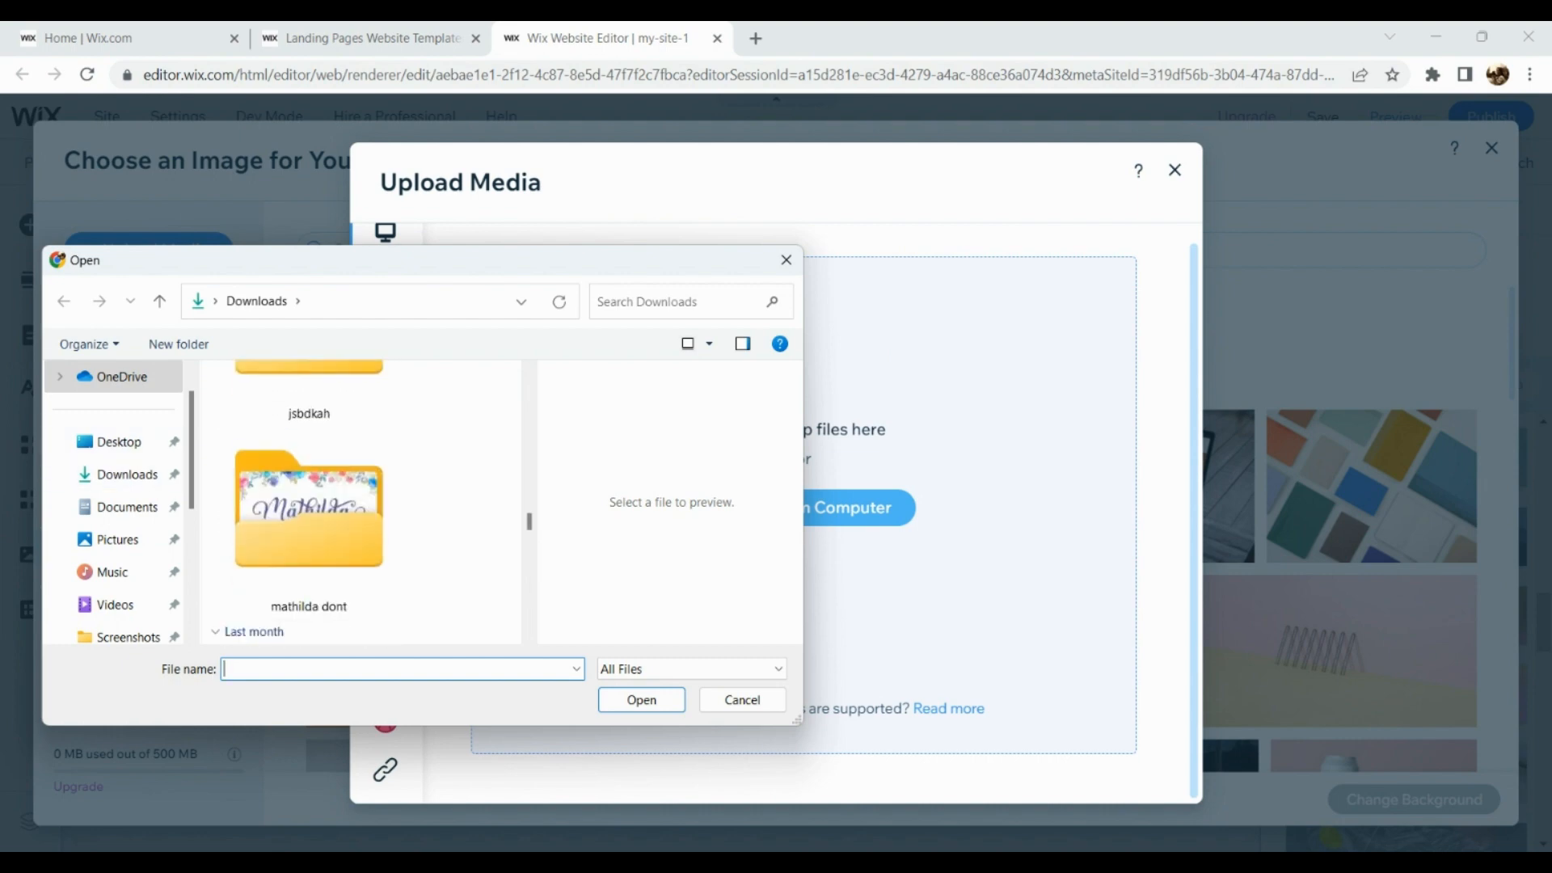
{"action": "scroll", "coordinate": [364, 501], "scroll_direction": "down", "scroll_amount": 10}
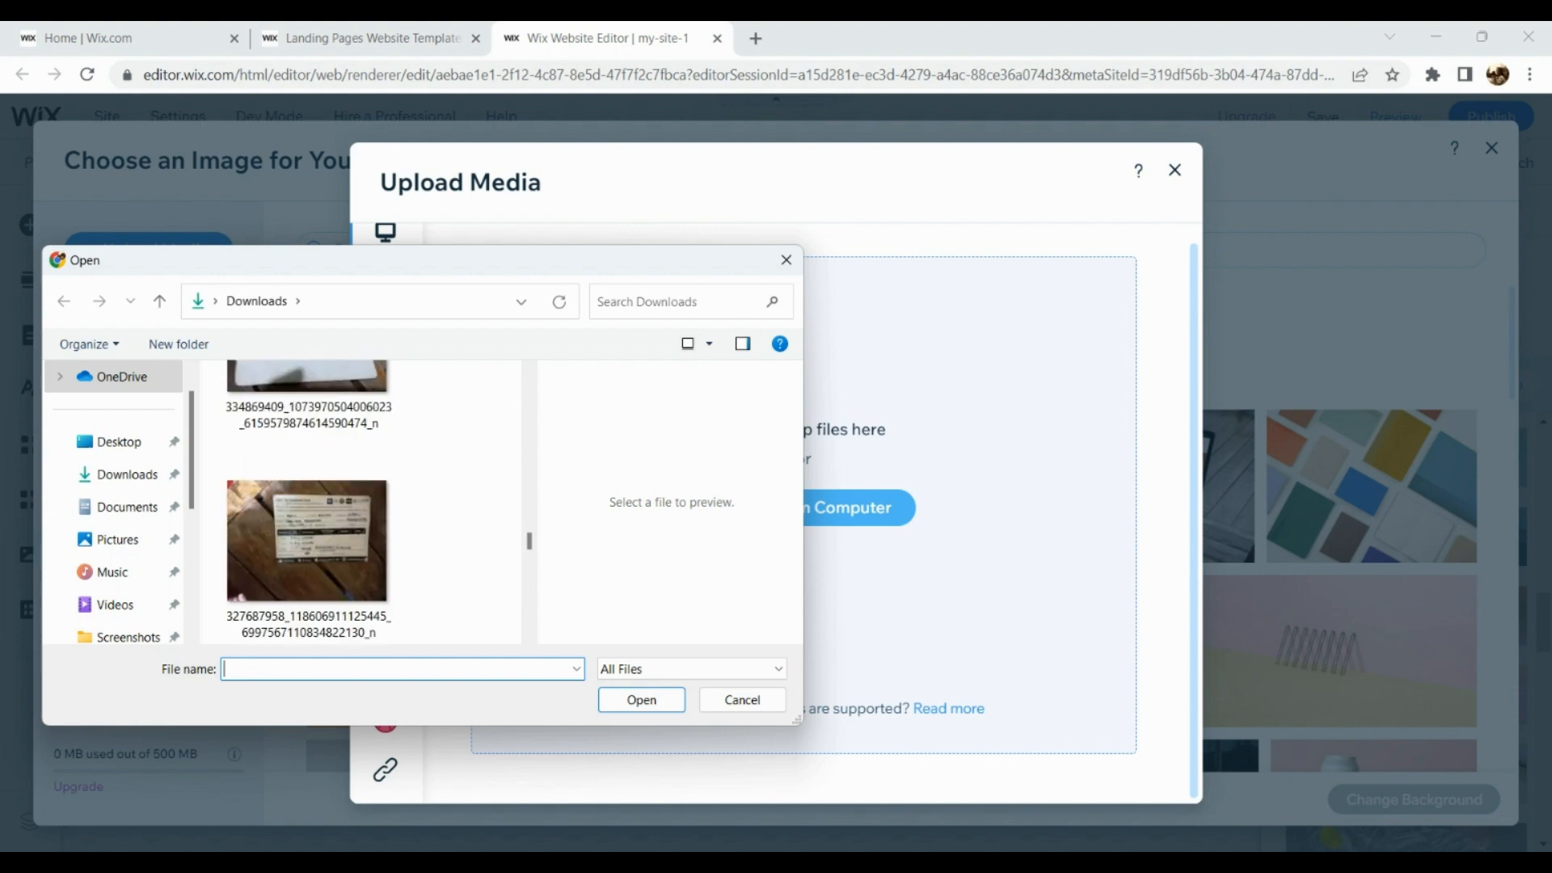
{"action": "scroll", "coordinate": [364, 502], "scroll_direction": "down", "scroll_amount": 10}
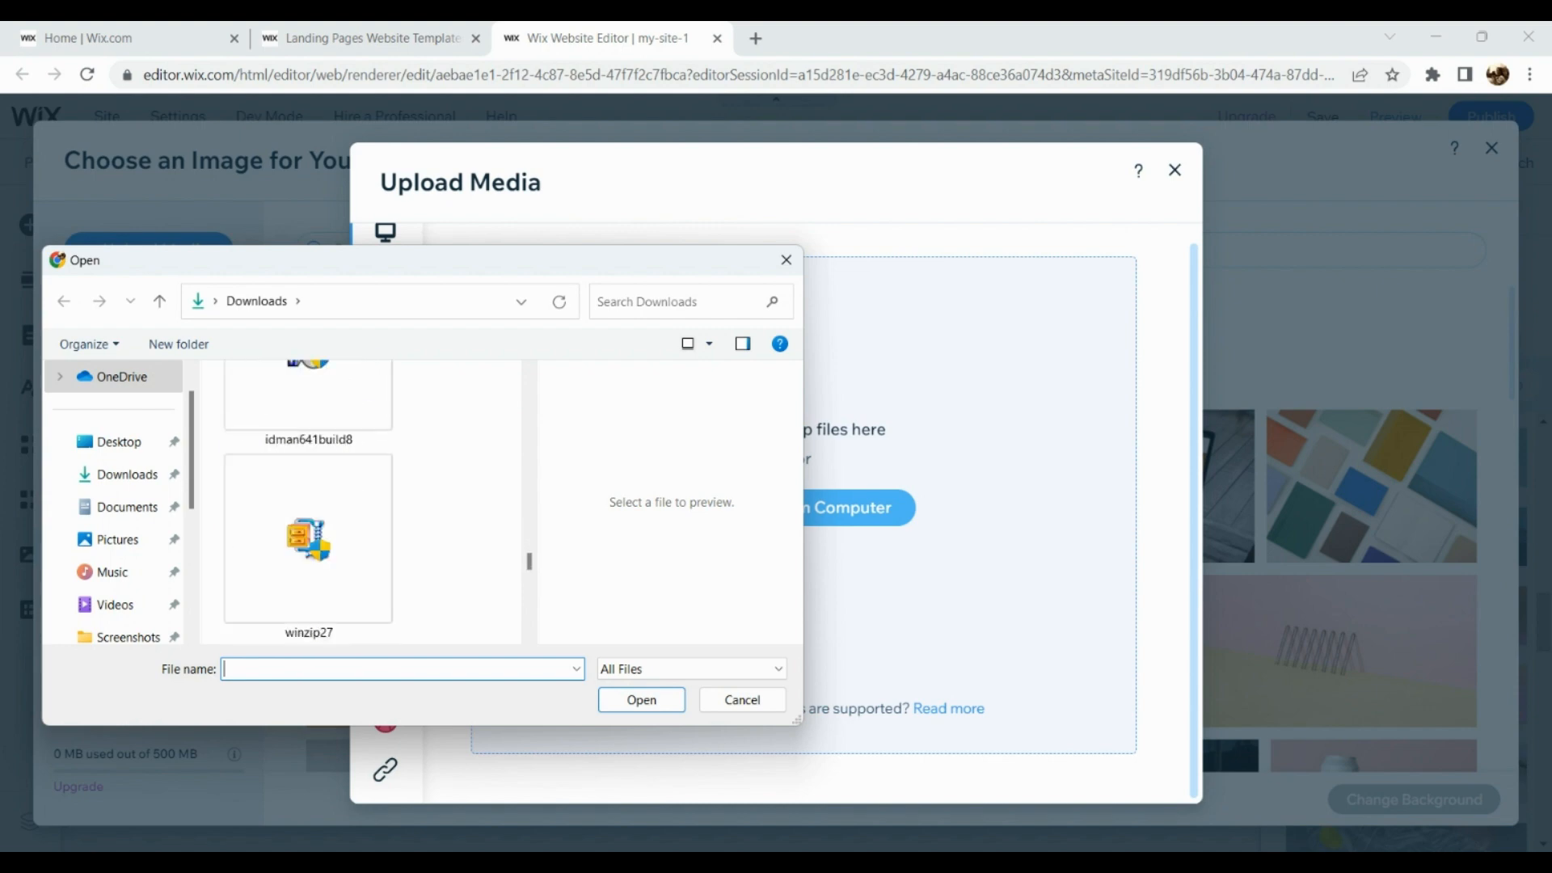
{"action": "scroll", "coordinate": [364, 501], "scroll_direction": "down", "scroll_amount": 10}
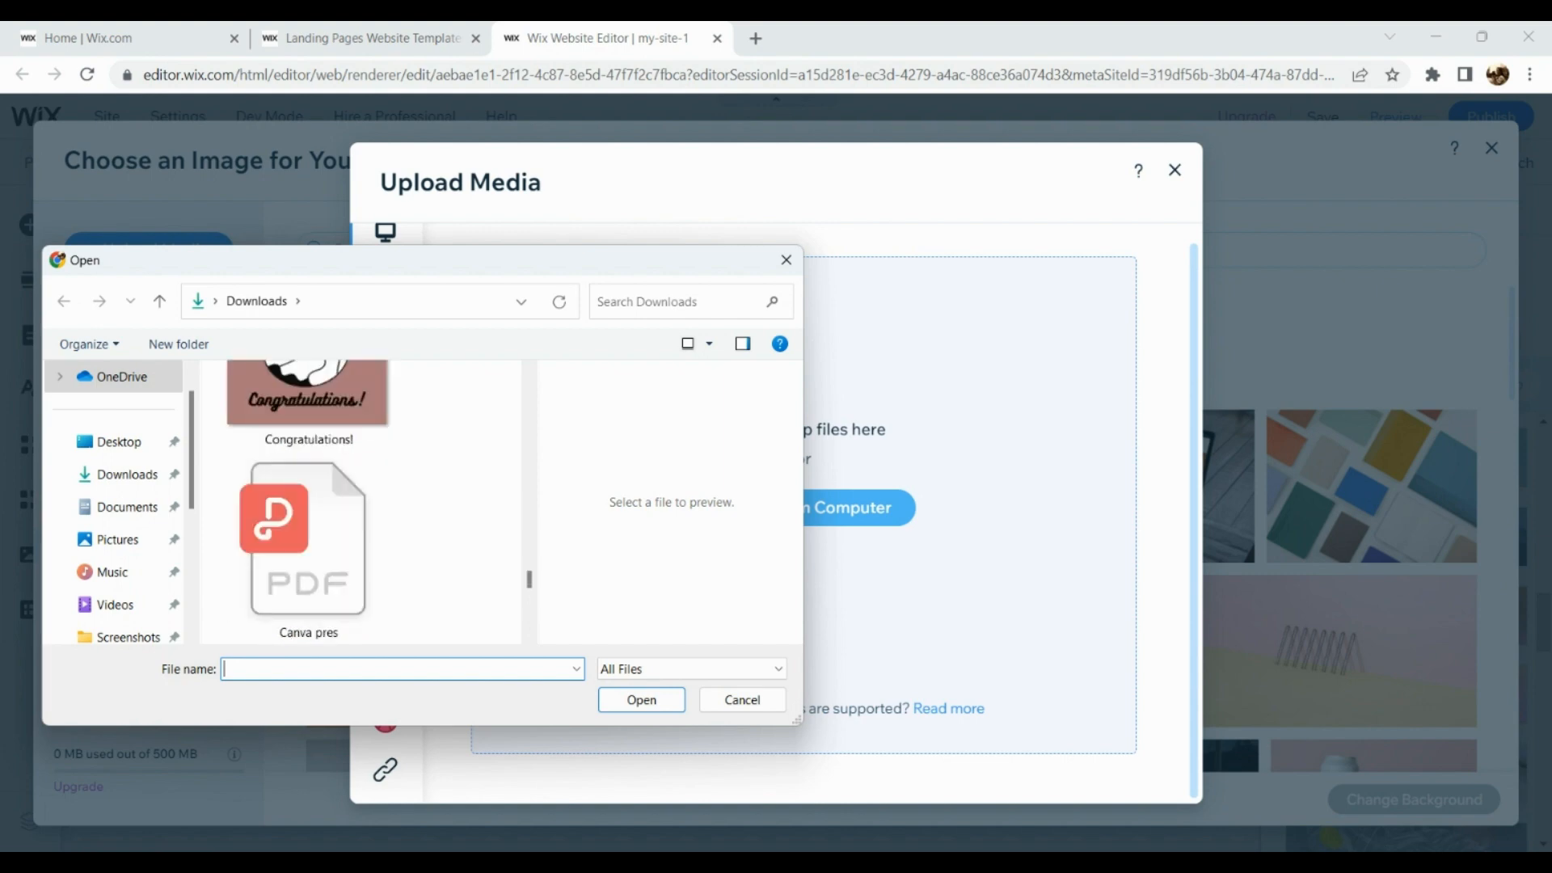
{"action": "scroll", "coordinate": [364, 502], "scroll_direction": "down", "scroll_amount": 10}
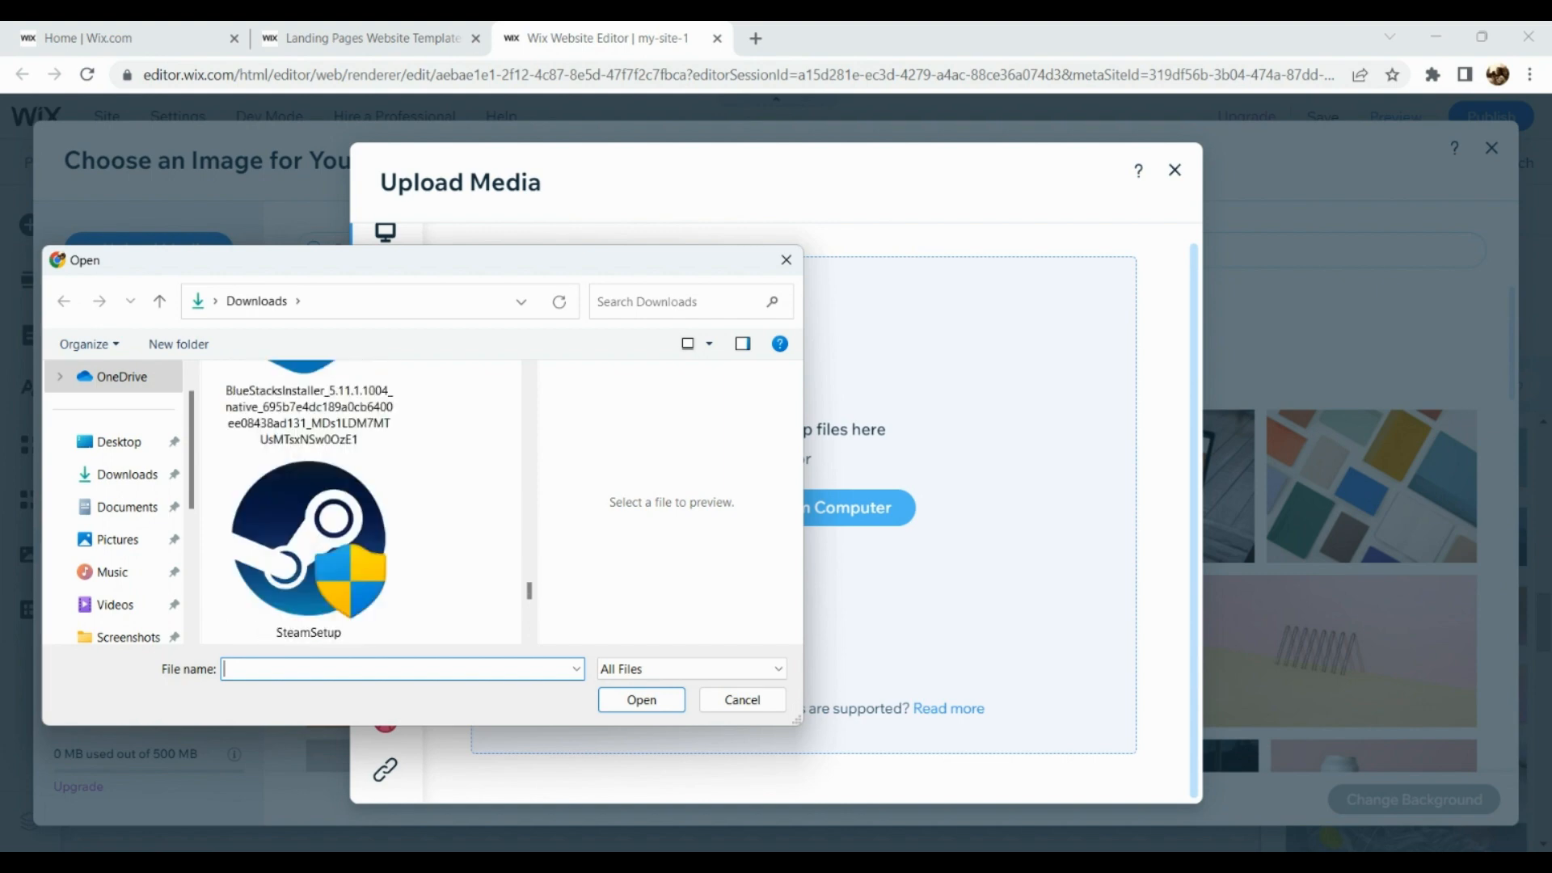
{"action": "scroll", "coordinate": [363, 501], "scroll_direction": "down", "scroll_amount": 10}
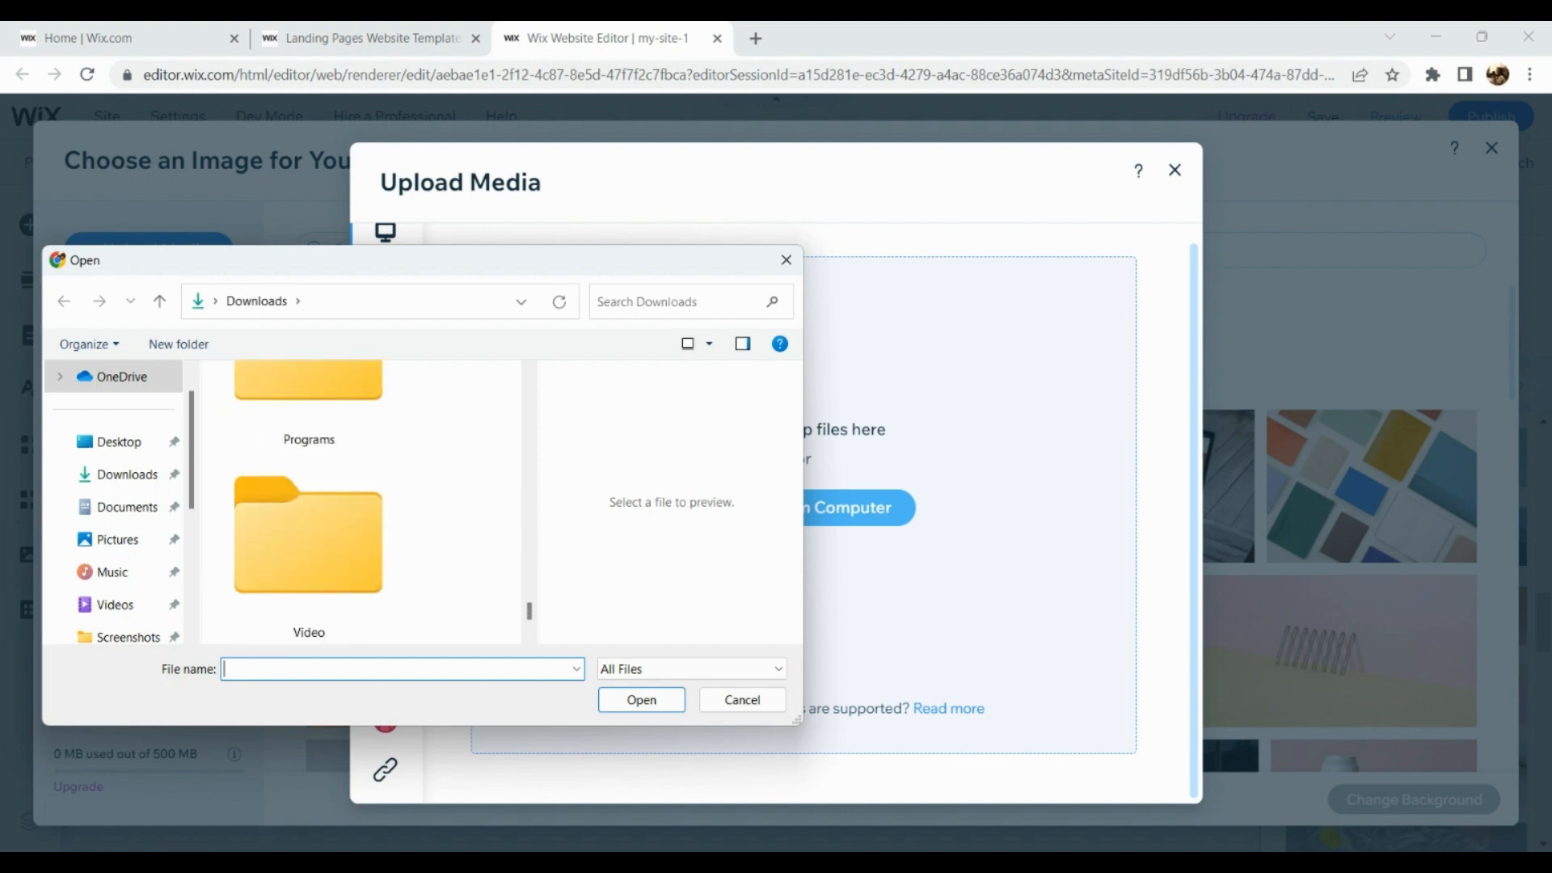
{"action": "scroll", "coordinate": [364, 501], "scroll_direction": "down", "scroll_amount": 2}
{"action": "scroll", "coordinate": [364, 501], "scroll_direction": "up", "scroll_amount": 8}
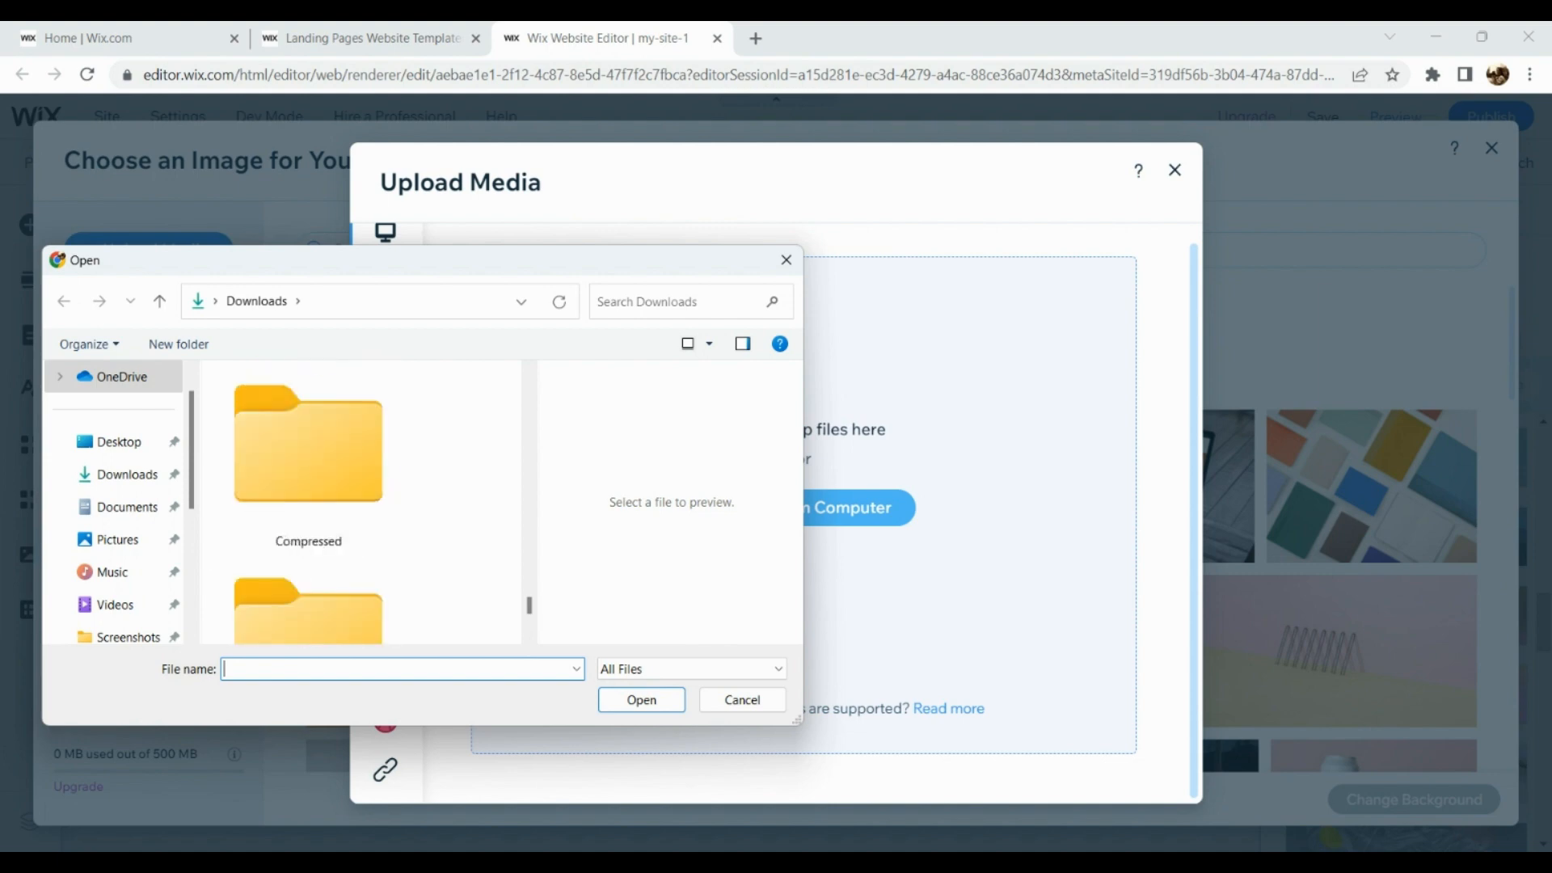
{"action": "scroll", "coordinate": [364, 501], "scroll_direction": "up", "scroll_amount": 1}
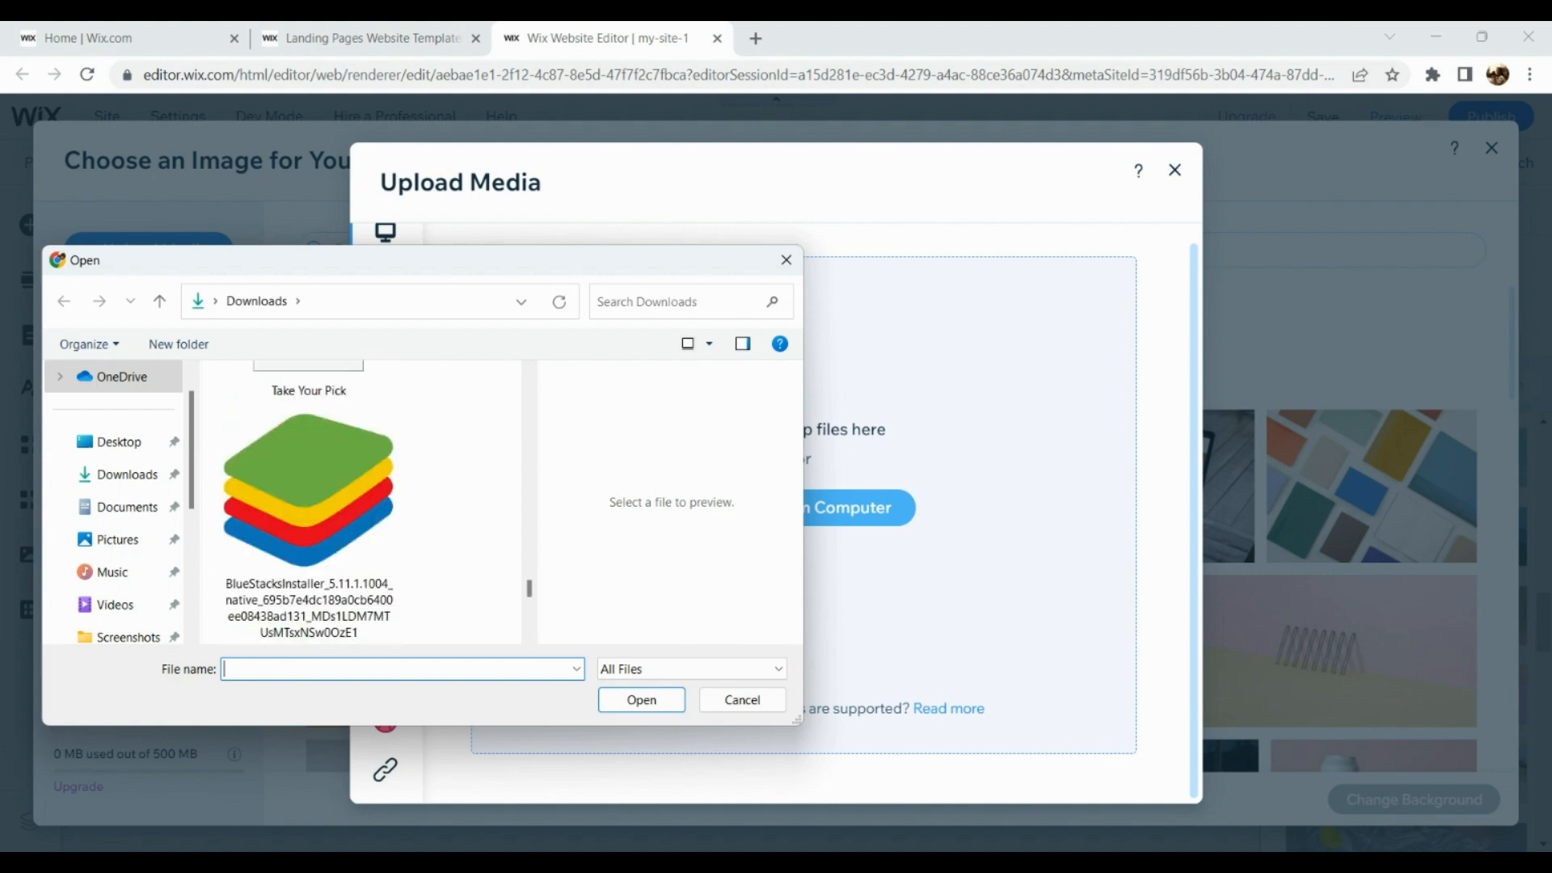
{"action": "scroll", "coordinate": [364, 501], "scroll_direction": "down", "scroll_amount": 3}
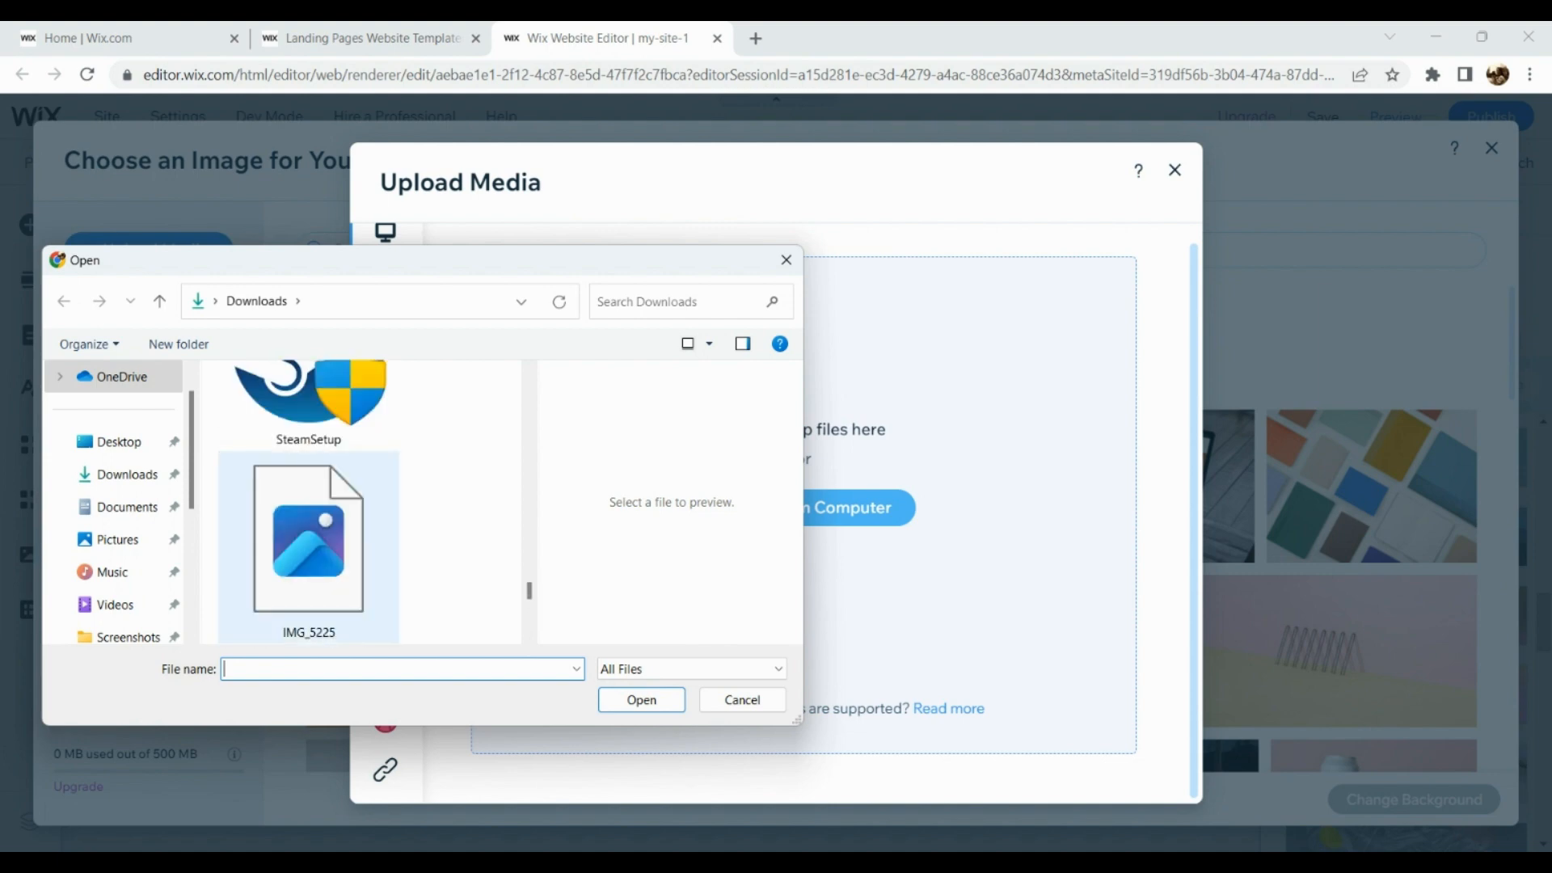
{"action": "left_click", "coordinate": [308, 547]}
{"action": "key", "text": "Down"}
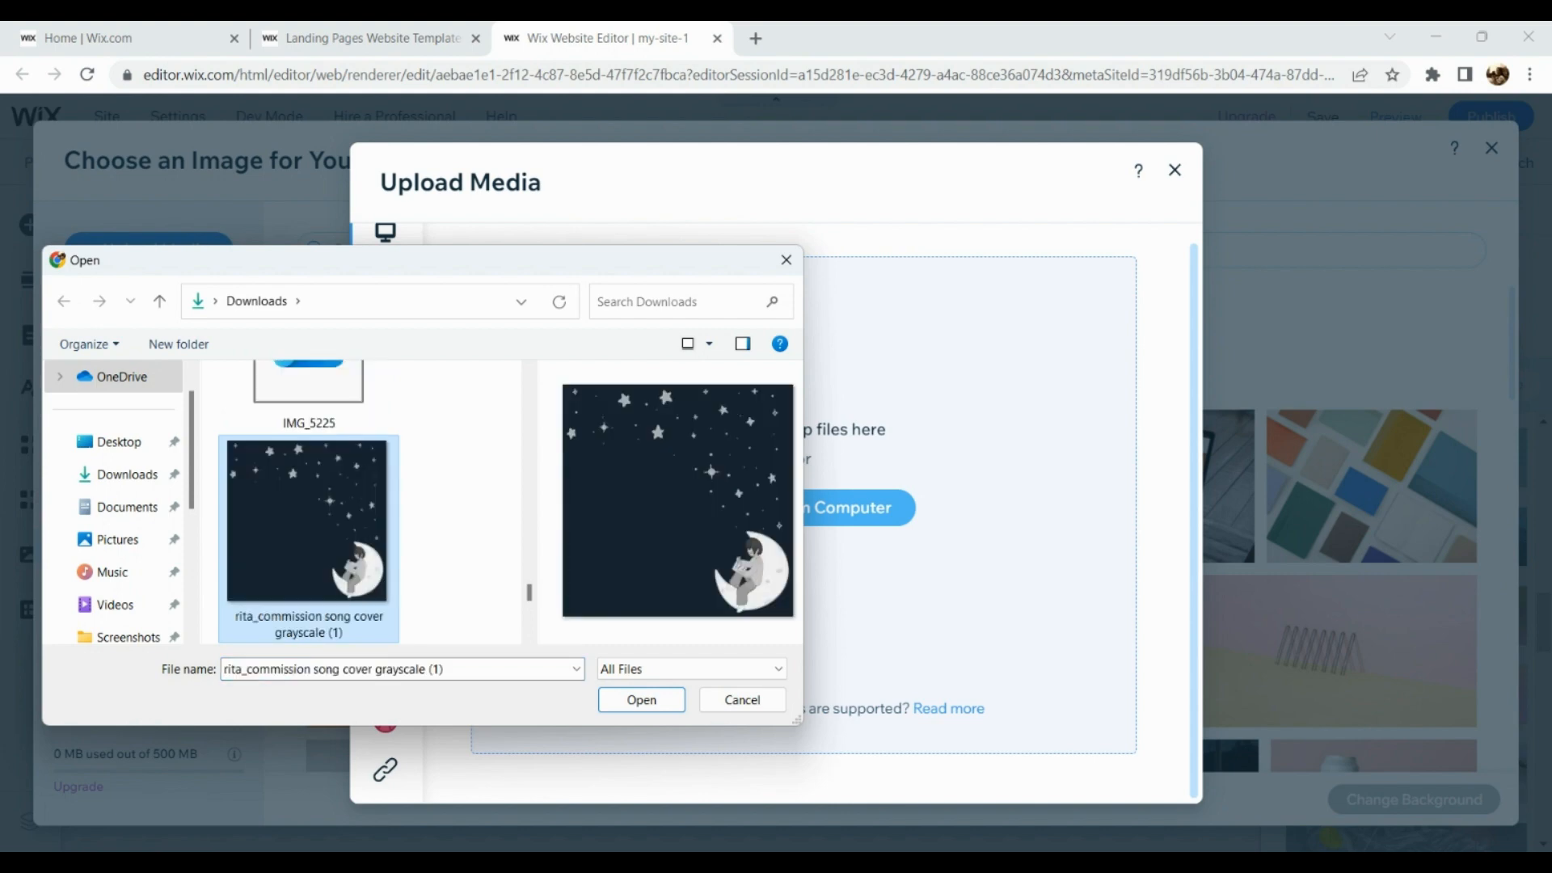
{"action": "key", "text": "Return"}
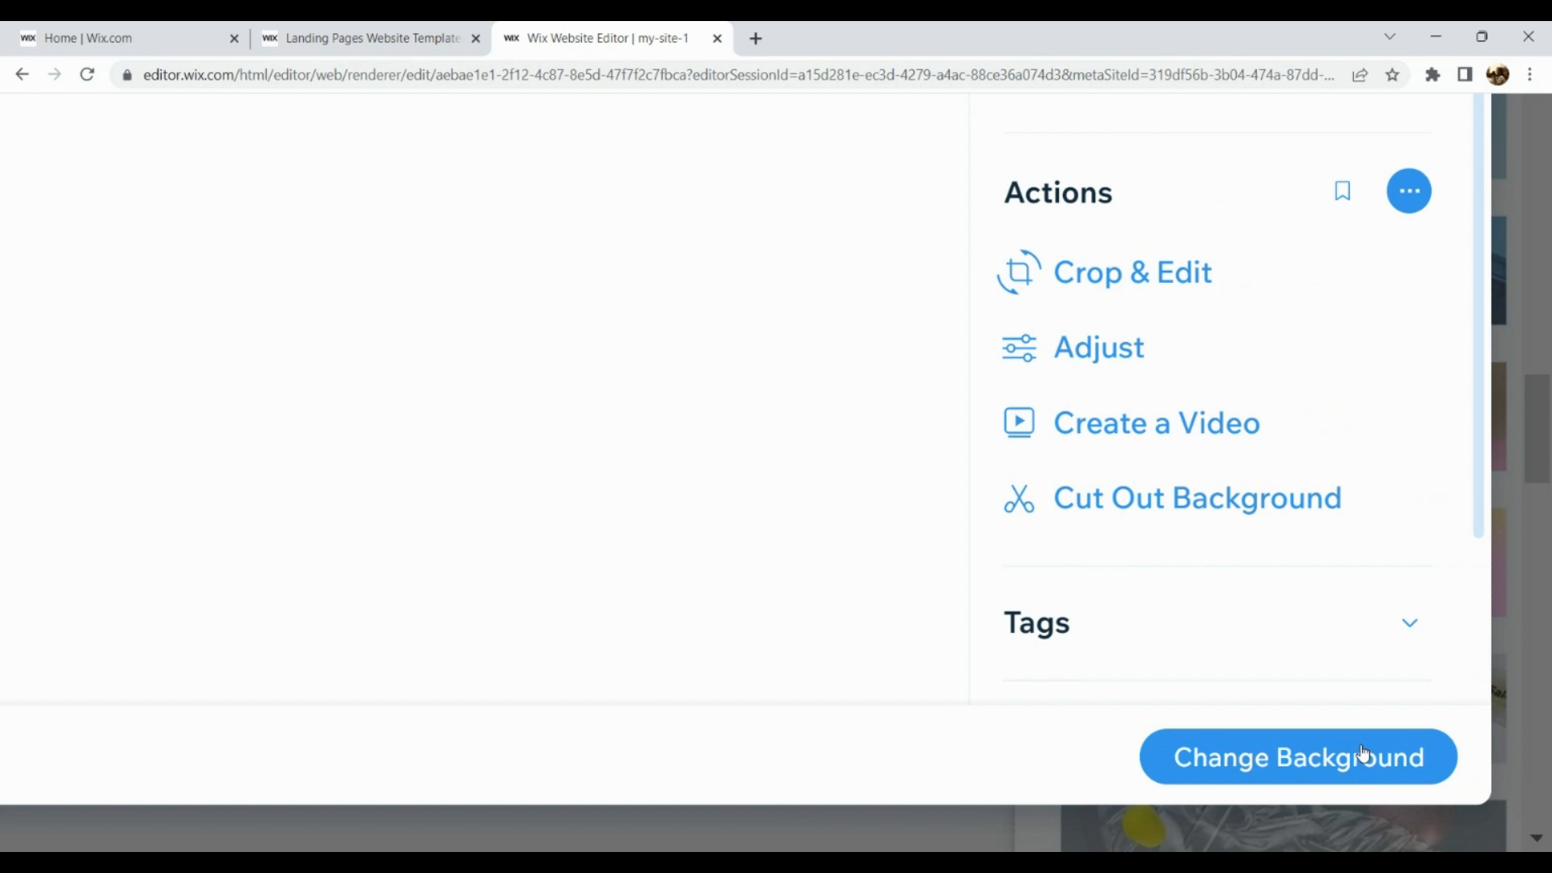
Apply the uploaded starry-night image as the Intro section's background and check it on the page
{"action": "left_click", "coordinate": [1365, 754]}
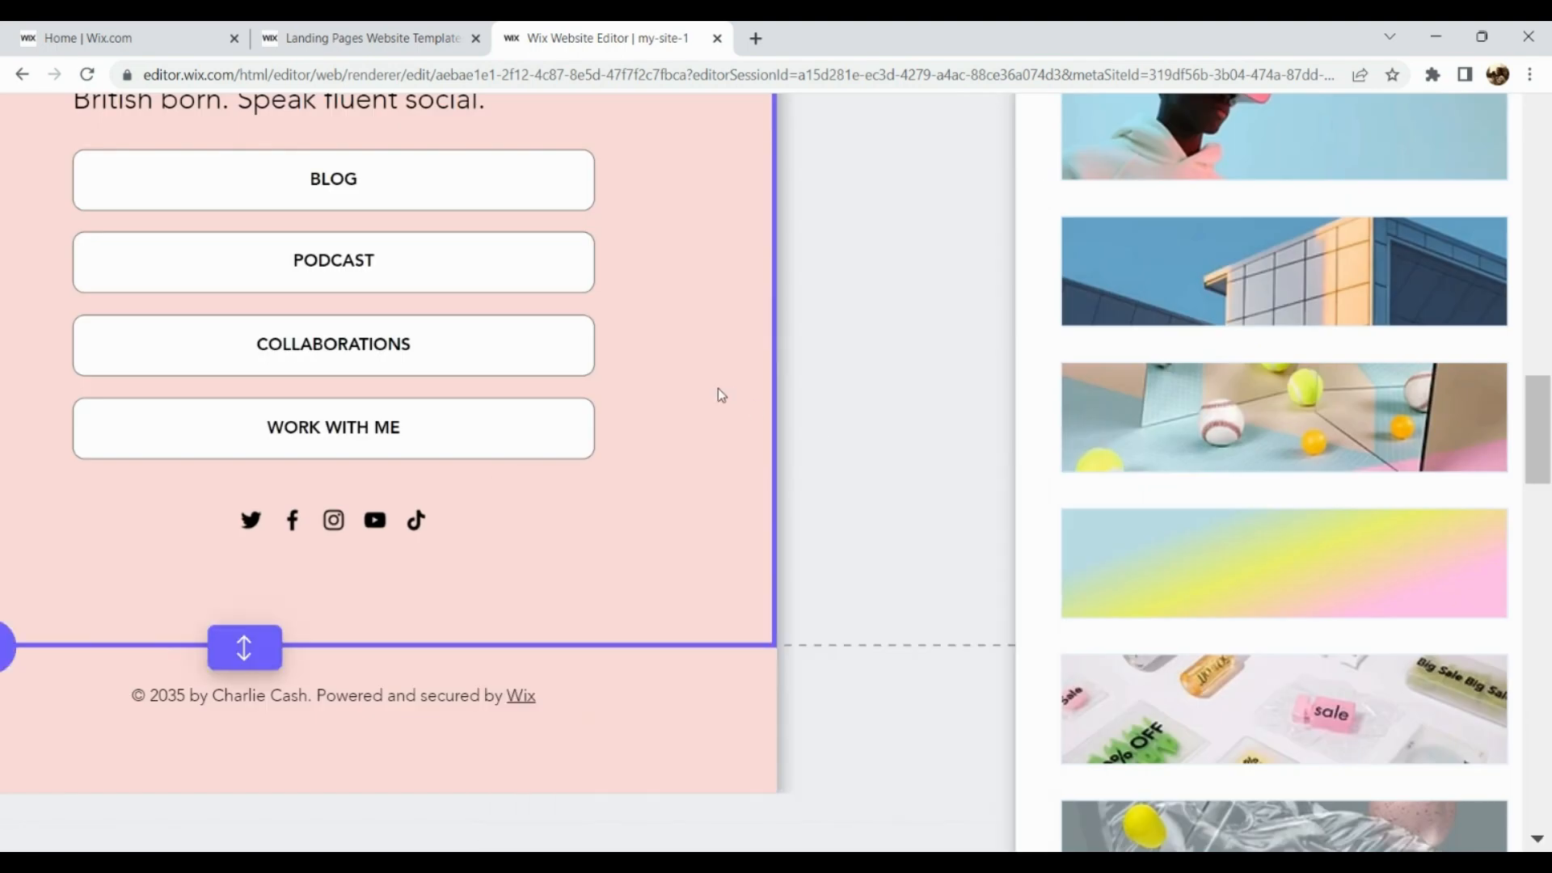
{"action": "scroll", "coordinate": [718, 388], "scroll_direction": "down", "scroll_amount": 3}
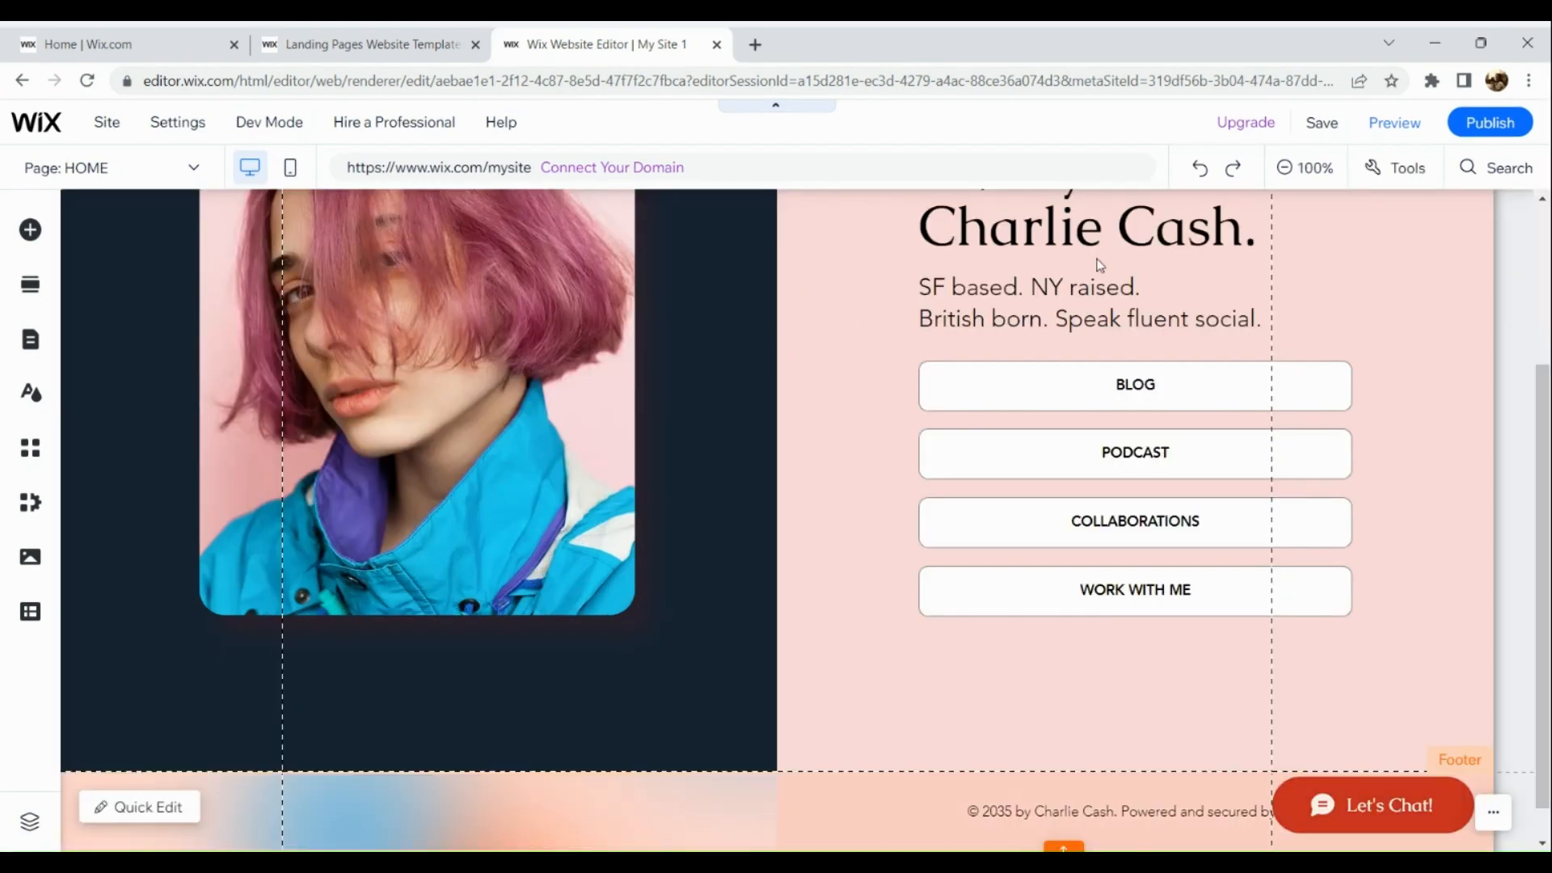
{"action": "scroll", "coordinate": [1100, 265], "scroll_direction": "up", "scroll_amount": 2}
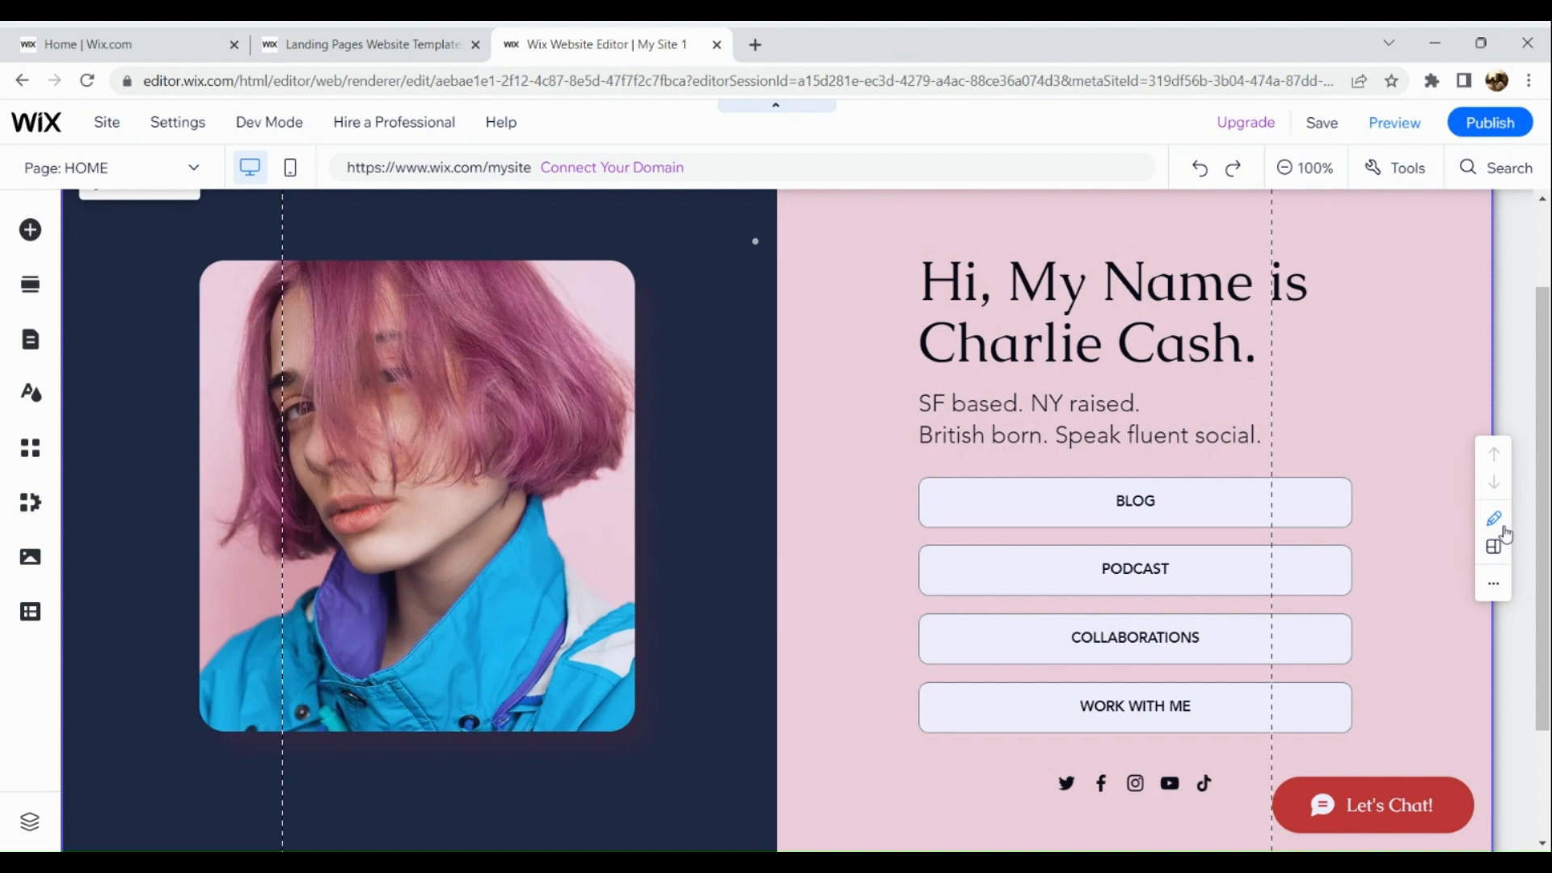
Reopen Quick Edit for the Intro section and replace its title with "Heya!"
{"action": "left_click", "coordinate": [1502, 527]}
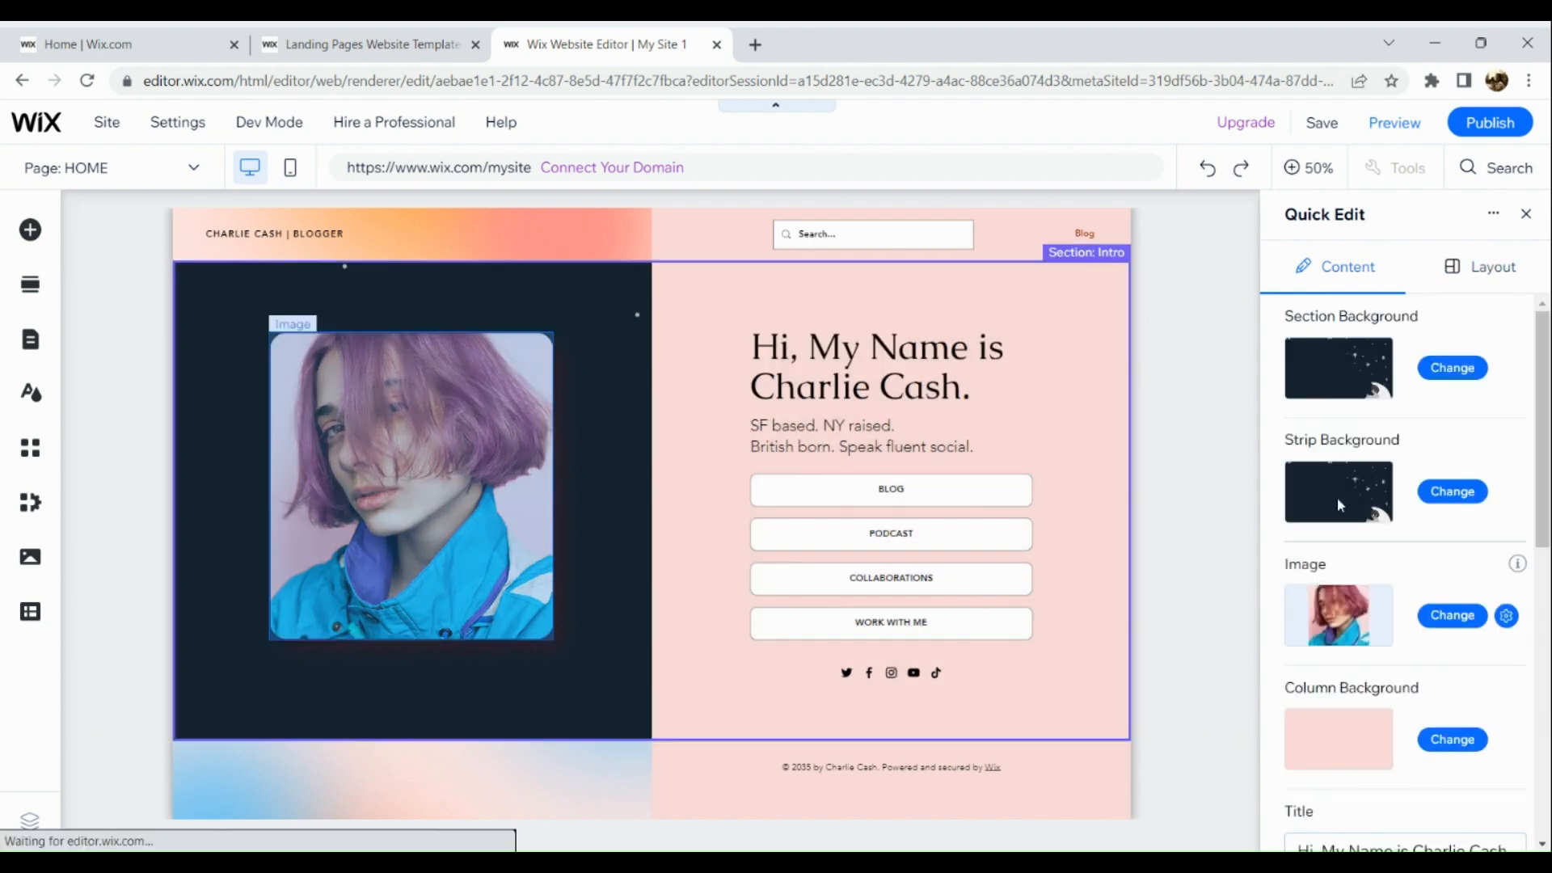
{"action": "scroll", "coordinate": [1384, 558], "scroll_direction": "down", "scroll_amount": 2}
{"action": "scroll", "coordinate": [1384, 557], "scroll_direction": "down", "scroll_amount": 3}
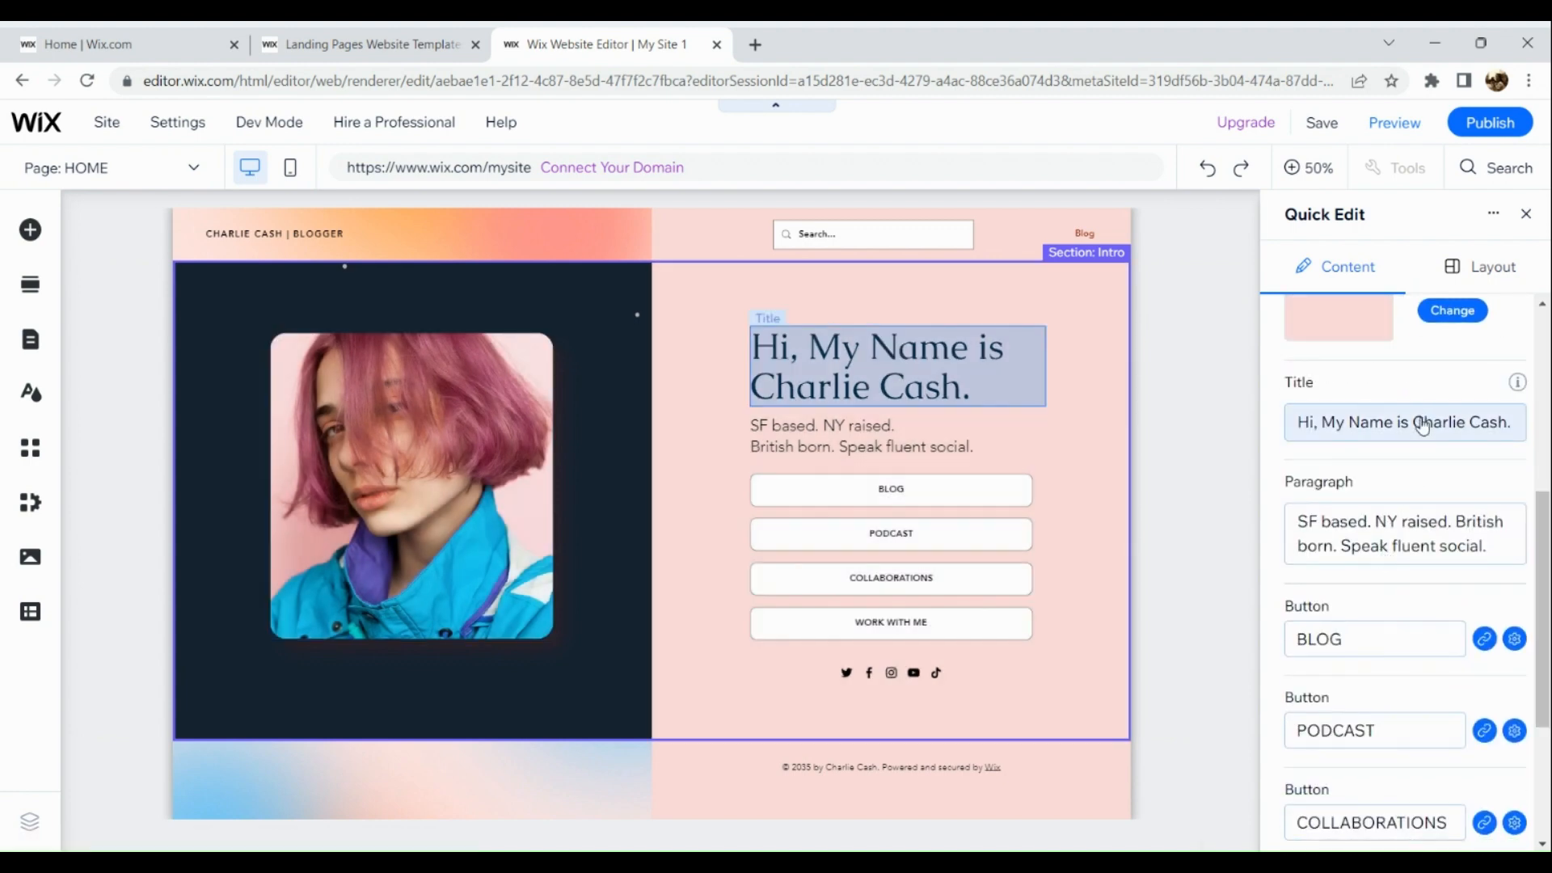
{"action": "left_click", "coordinate": [1422, 426]}
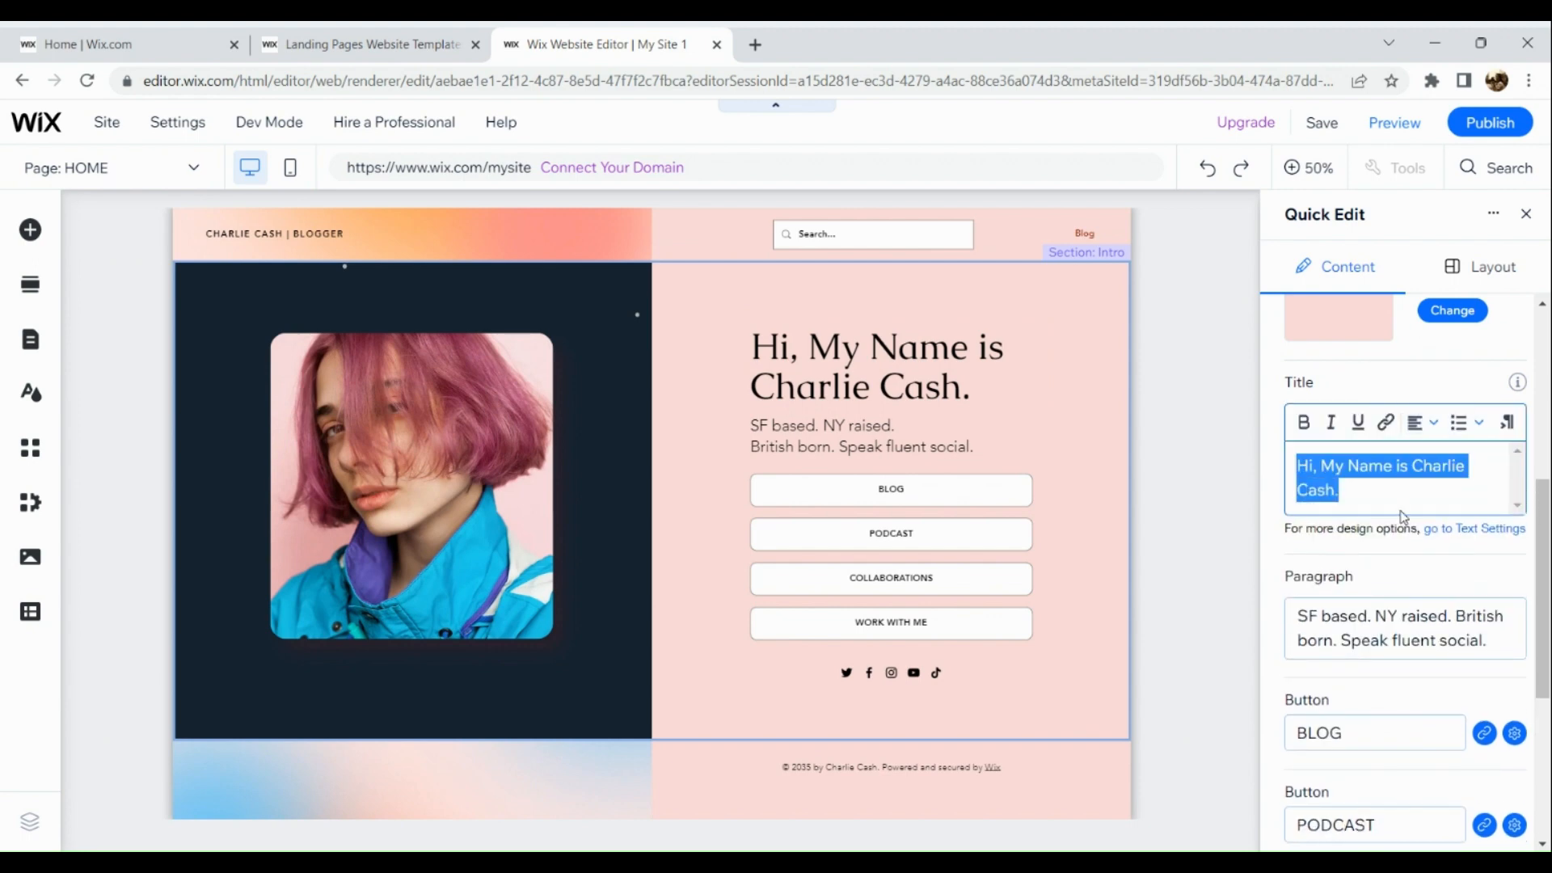
{"action": "key", "text": "BackSpace"}
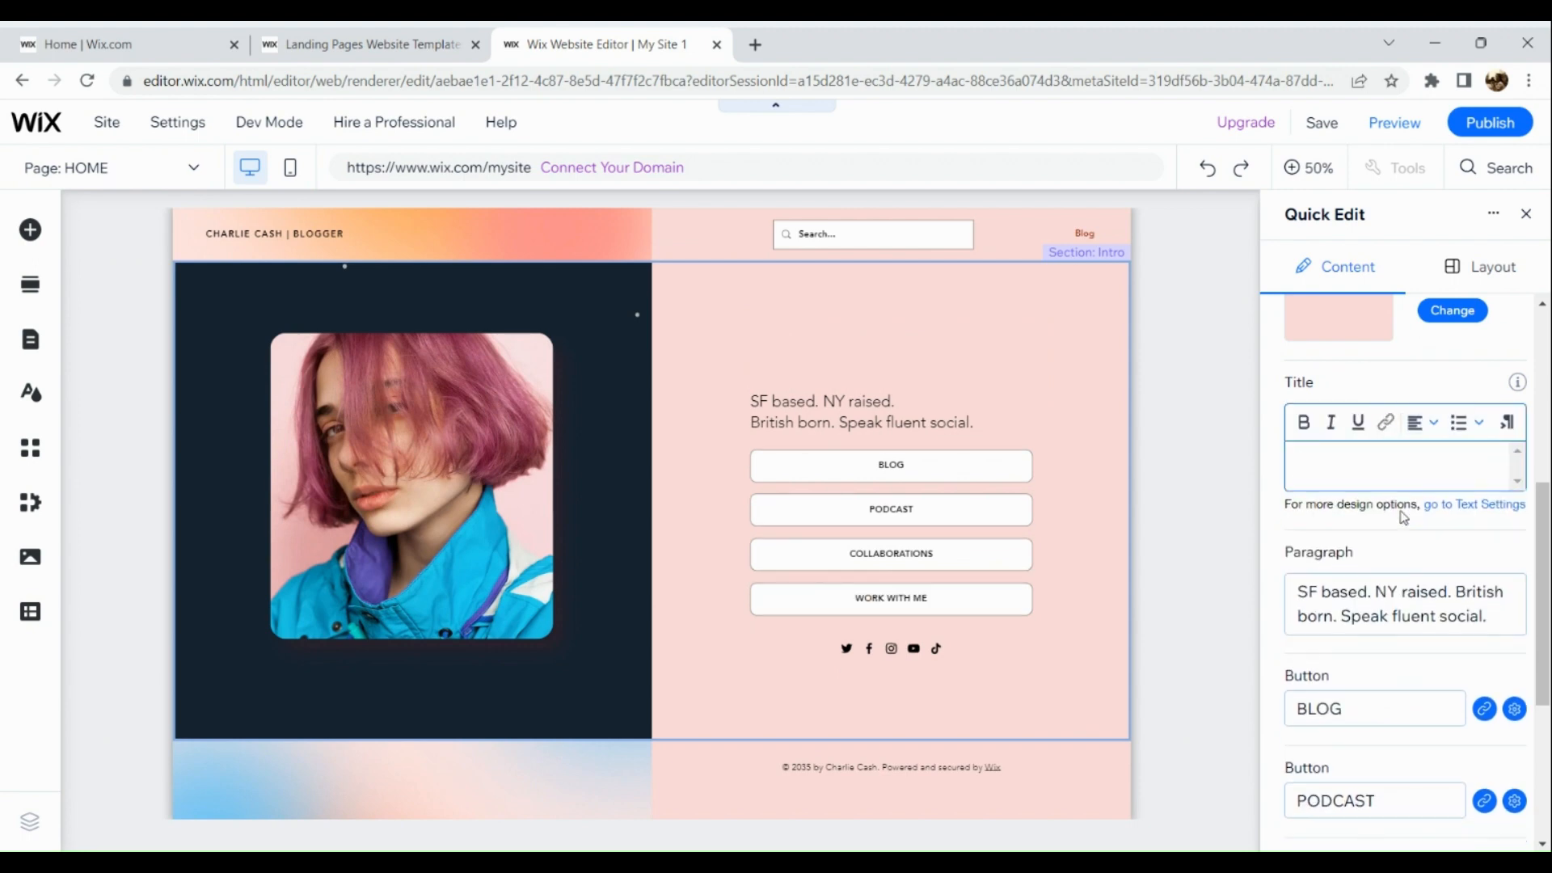
{"action": "type", "text": "Heya!"}
Replace the Intro section's paragraph text with "Welcome to my blogspot...."
{"action": "left_click", "coordinate": [1393, 605]}
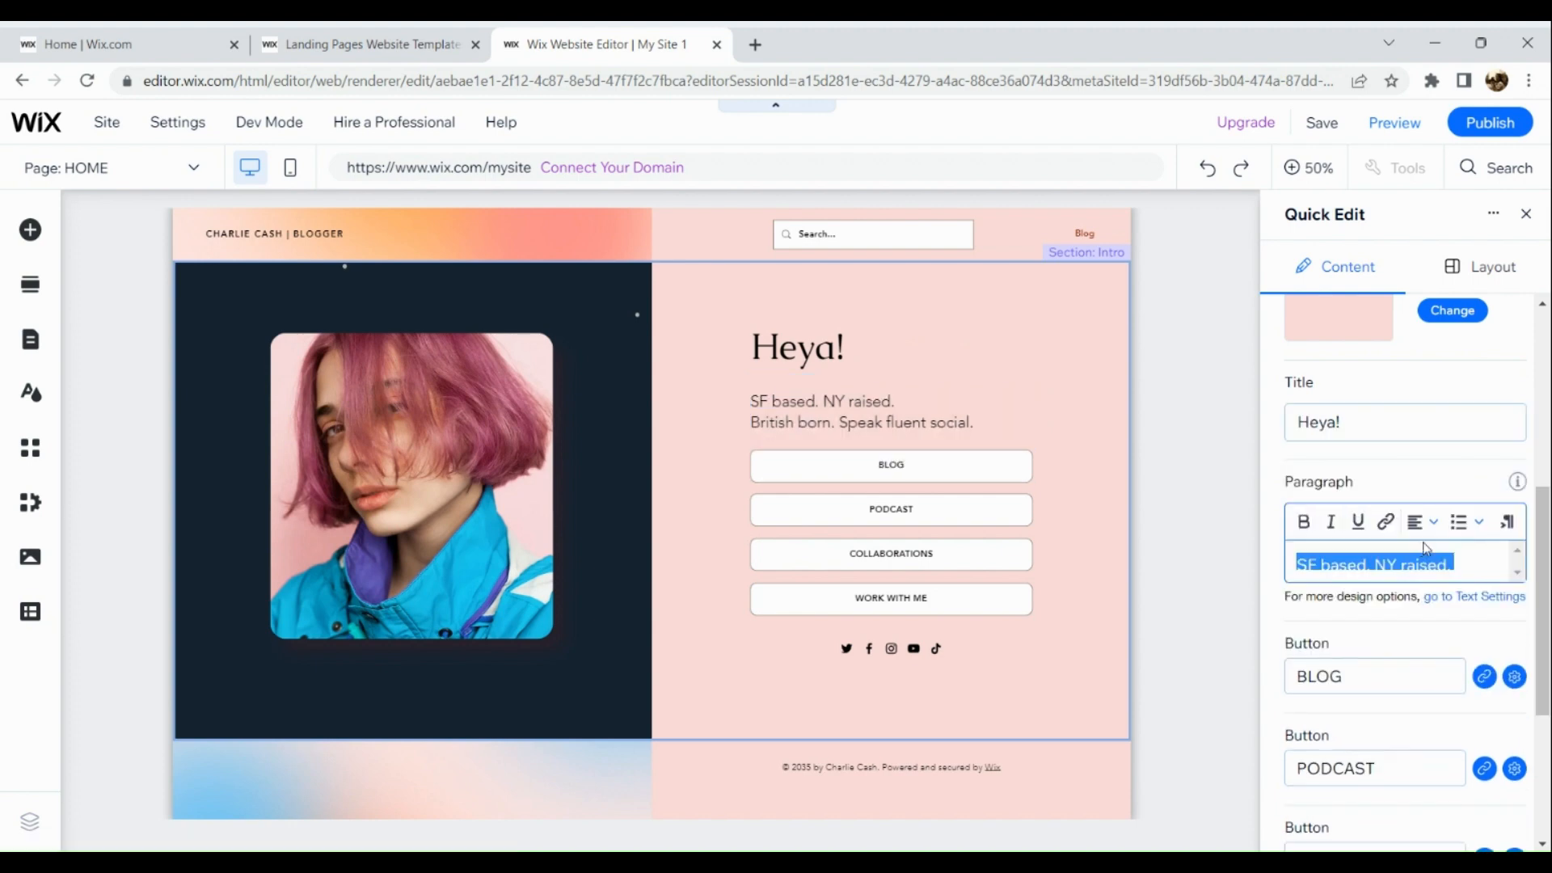
{"action": "key", "text": "BackSpace"}
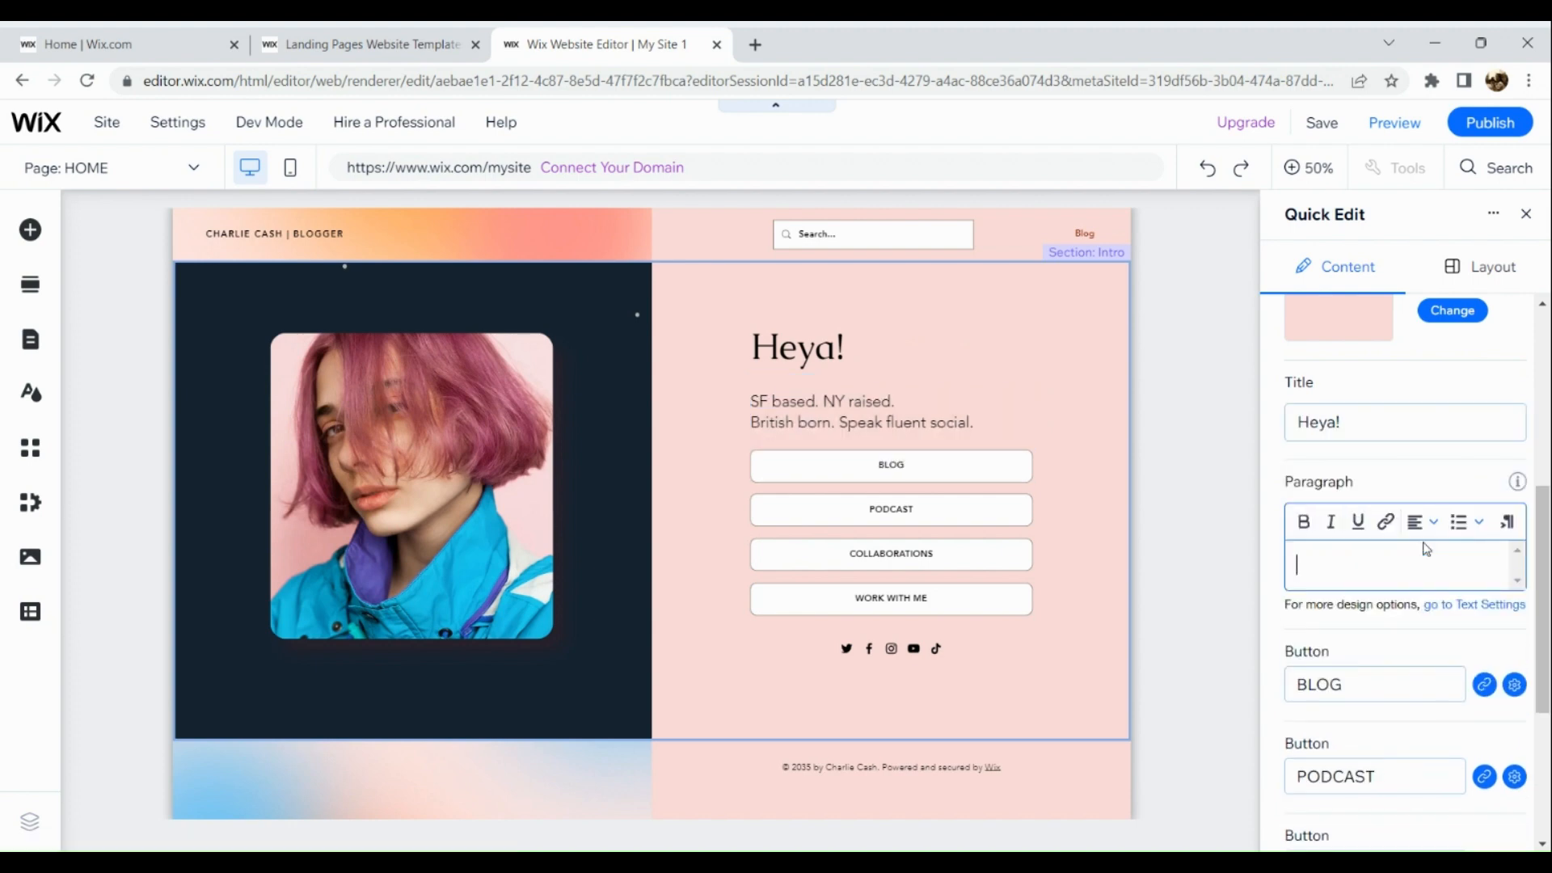
{"action": "key", "text": "Return"}
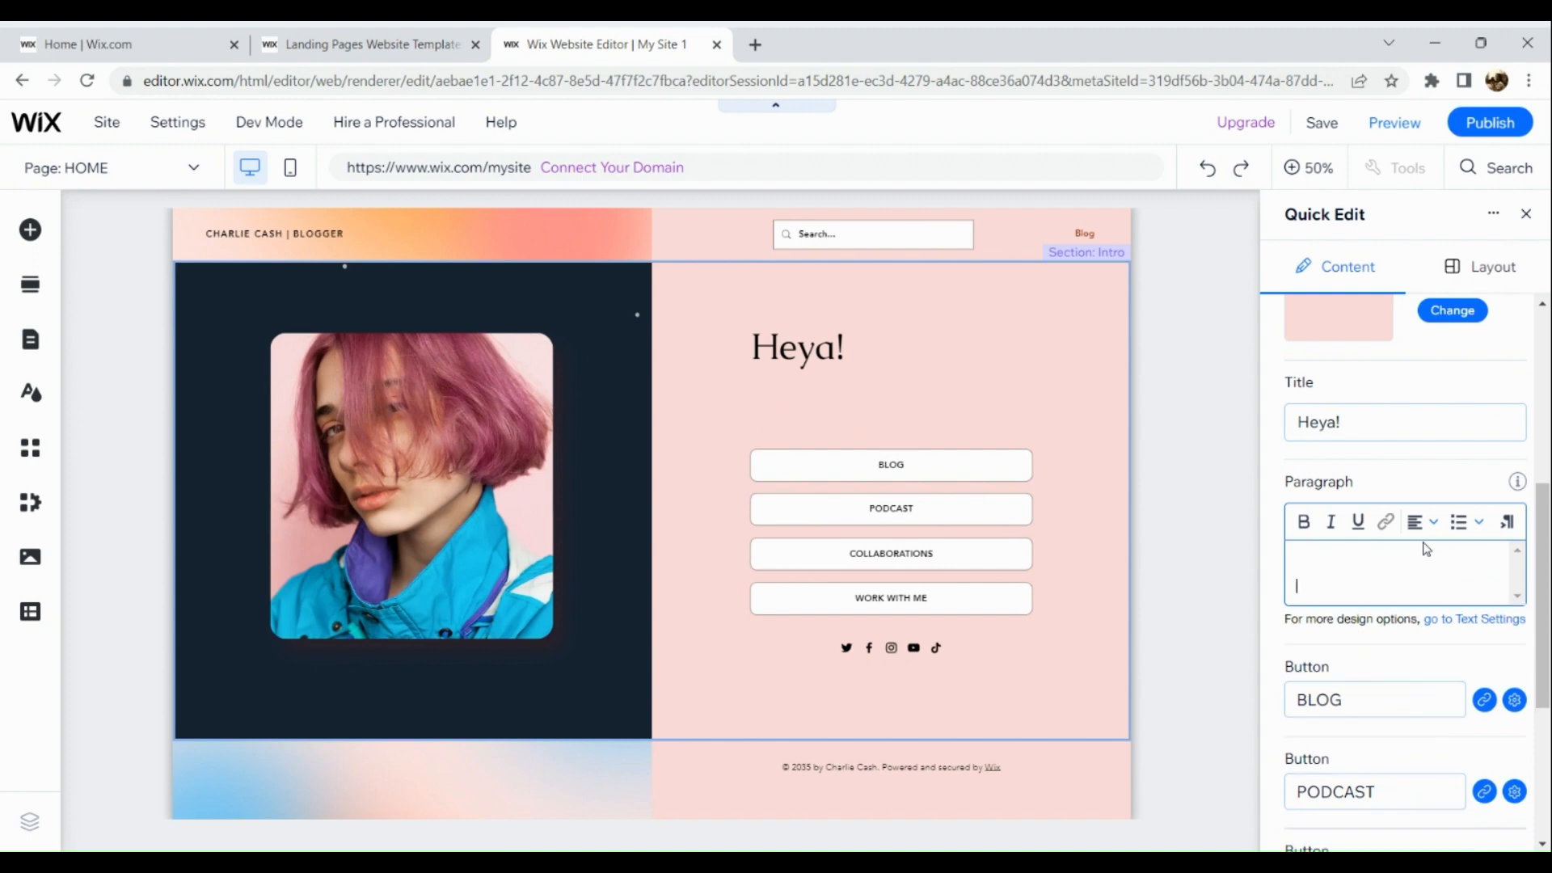
{"action": "key", "text": "BackSpace"}
{"action": "type", "text": "WE"}
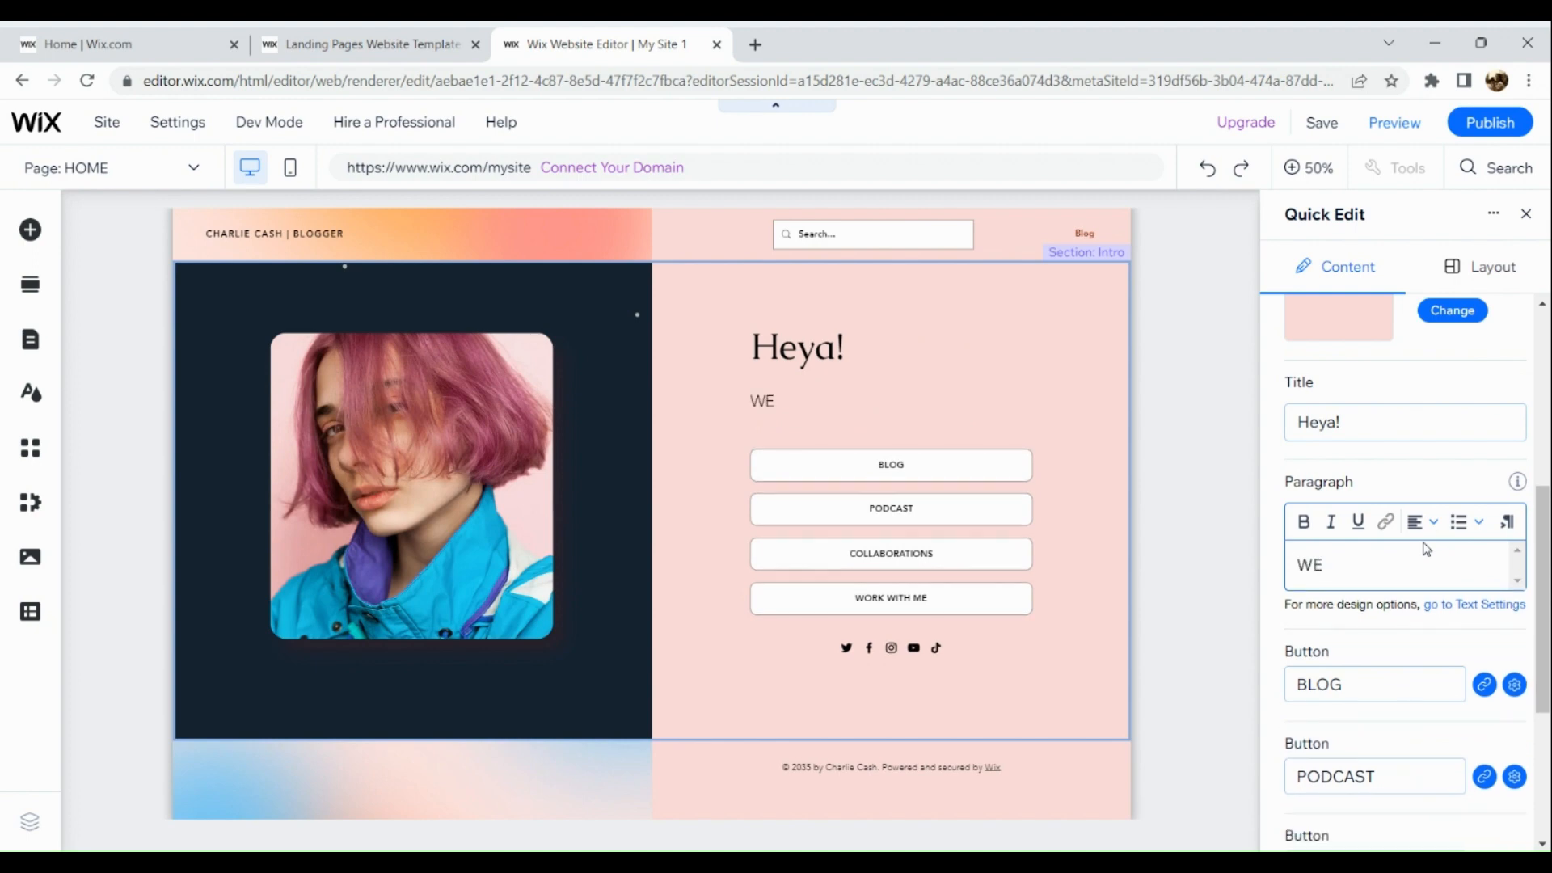
{"action": "key", "text": "BackSpace"}
{"action": "type", "text": "elcome to m"}
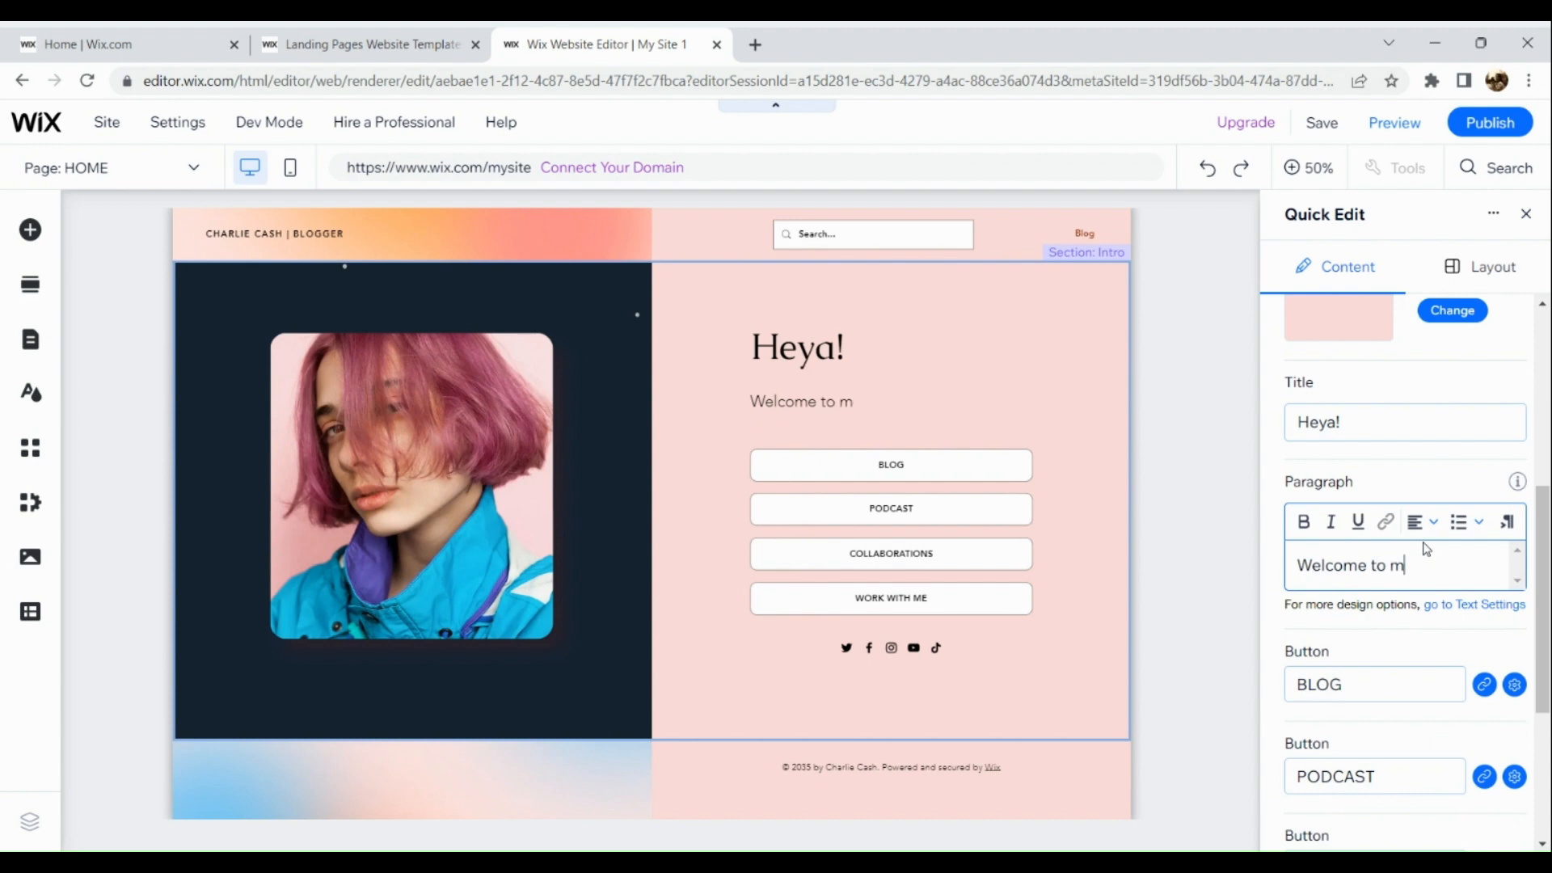
{"action": "type", "text": "y blogspot...."}
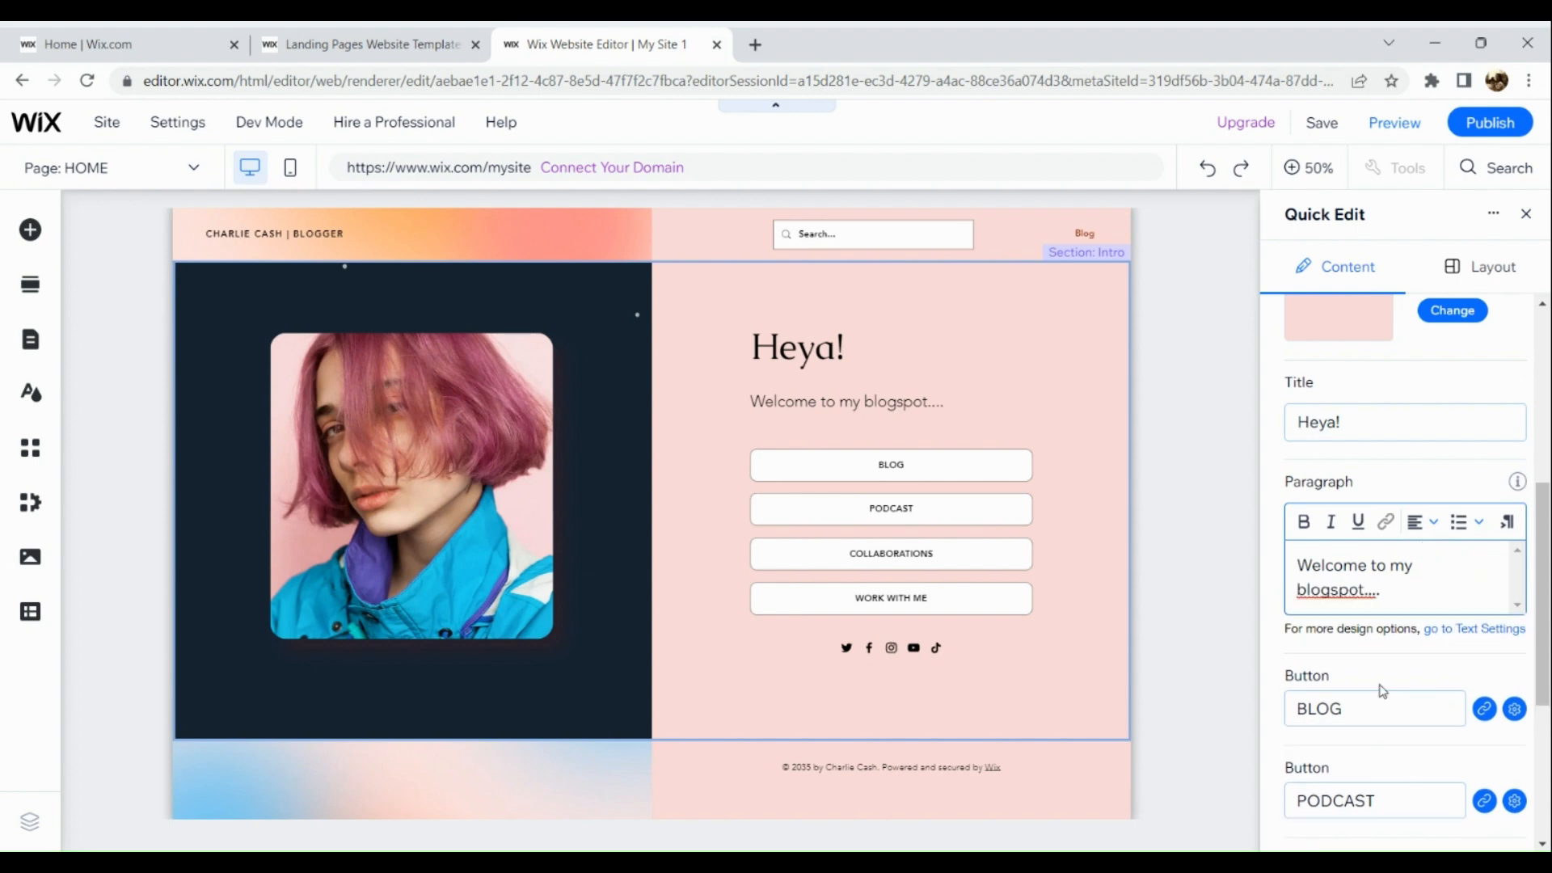
{"action": "scroll", "coordinate": [1400, 731], "scroll_direction": "down", "scroll_amount": 2}
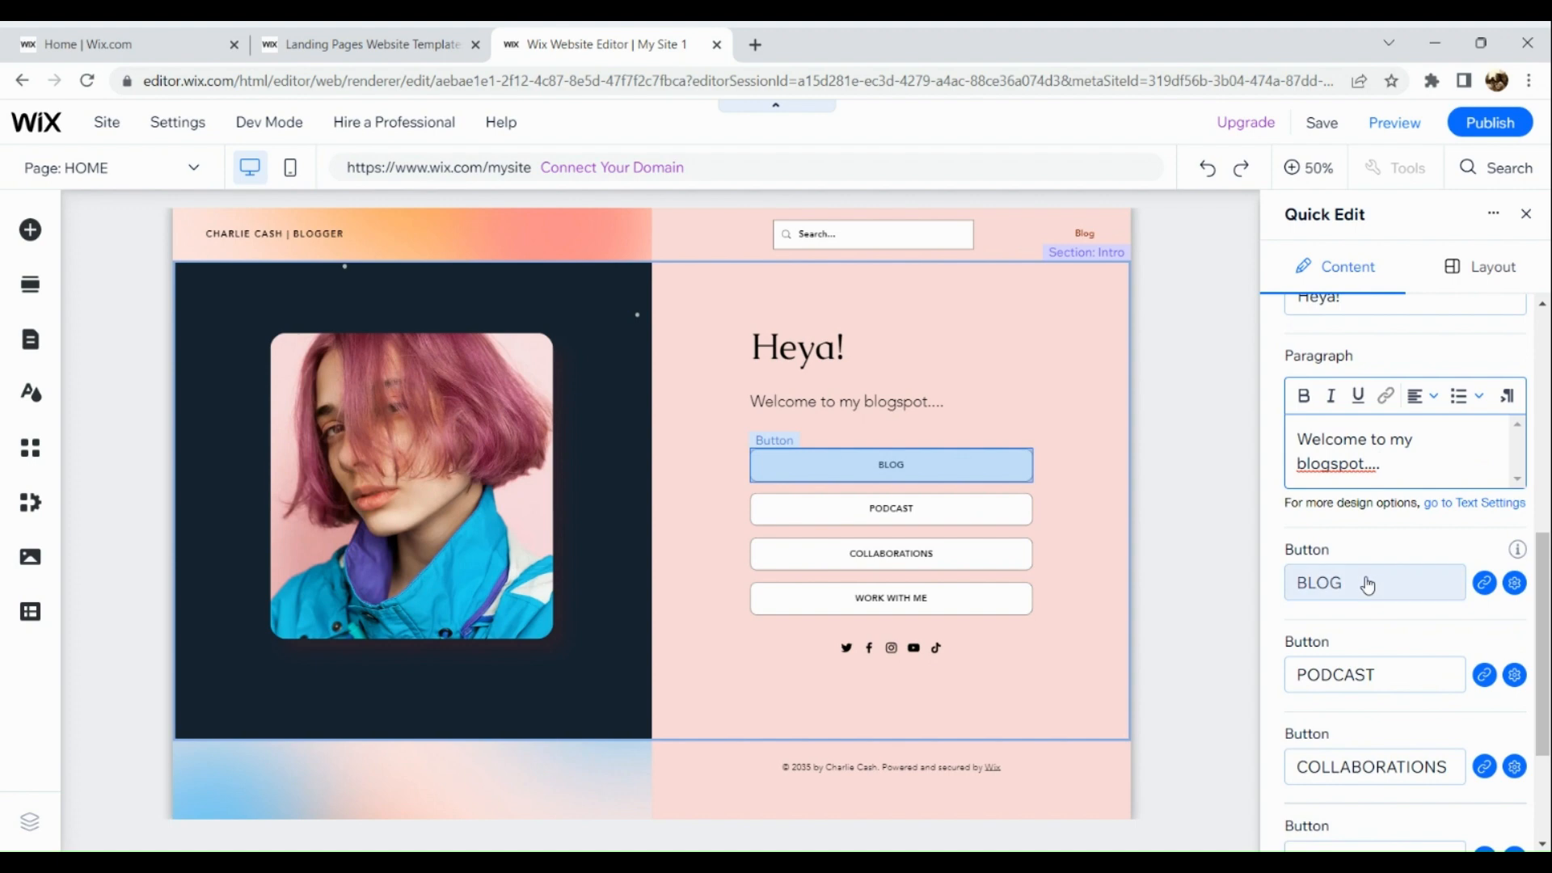
Examine the link settings of the Intro section's BLOG and PODCAST buttons without changing them
{"action": "left_click", "coordinate": [1367, 584]}
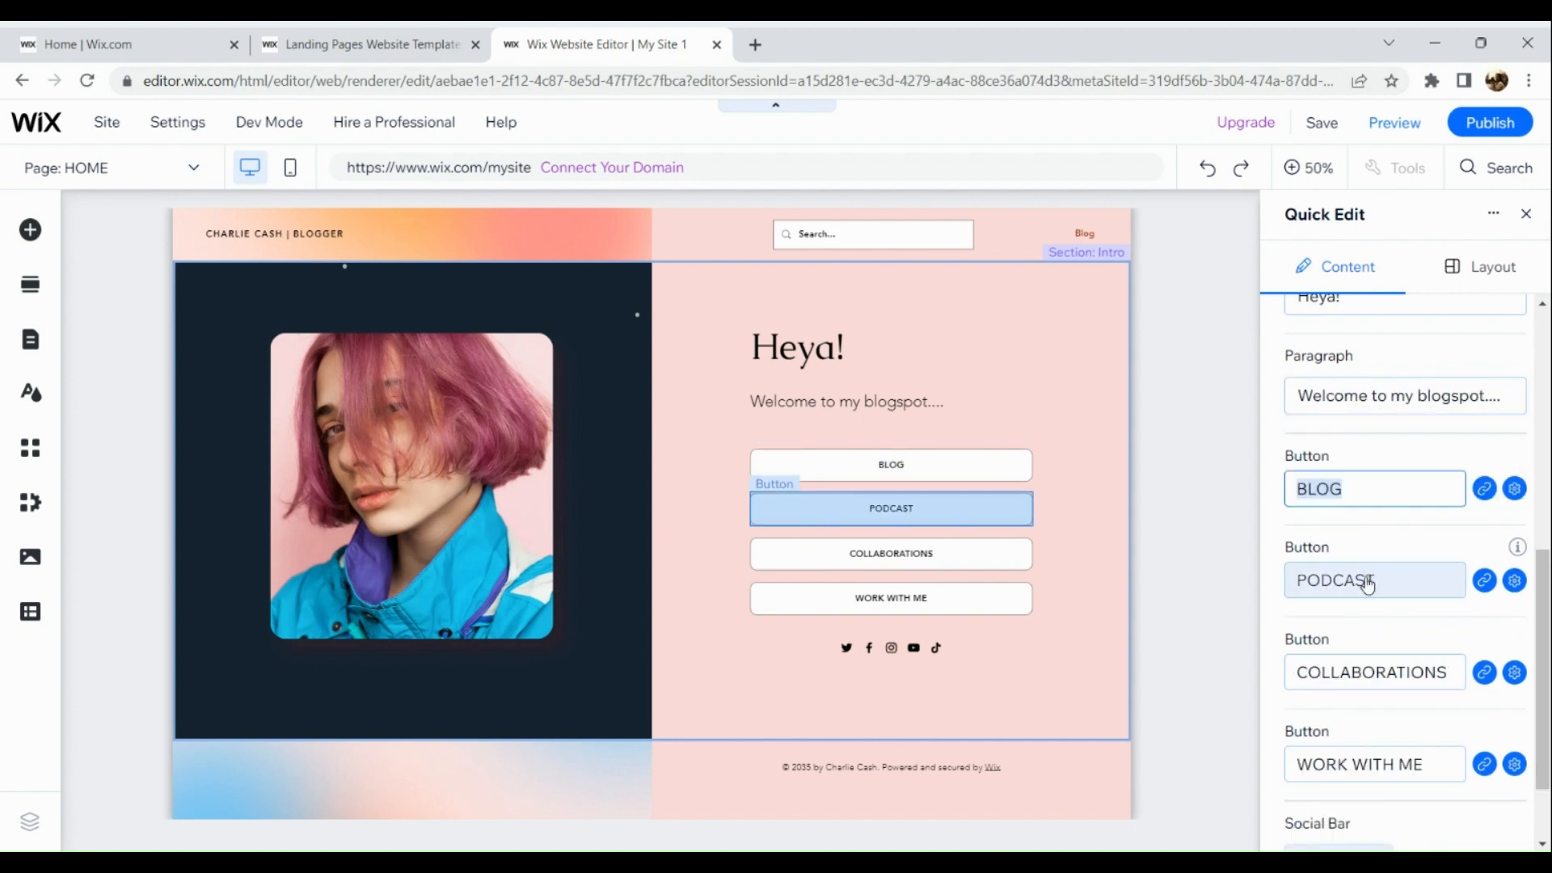
{"action": "left_click", "coordinate": [1484, 491]}
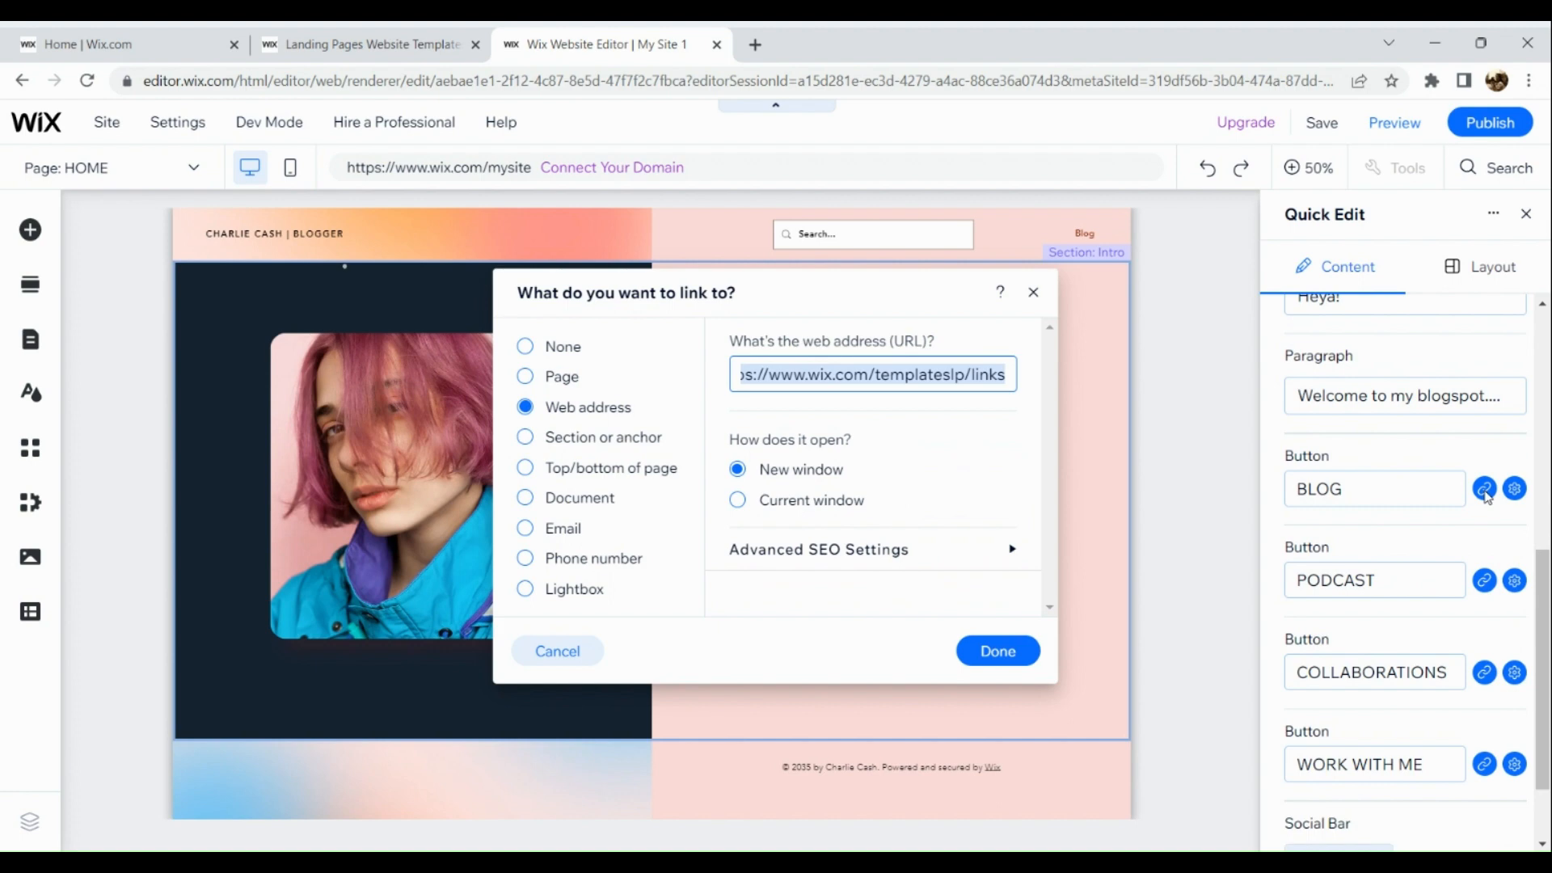
{"action": "left_click", "coordinate": [1034, 293]}
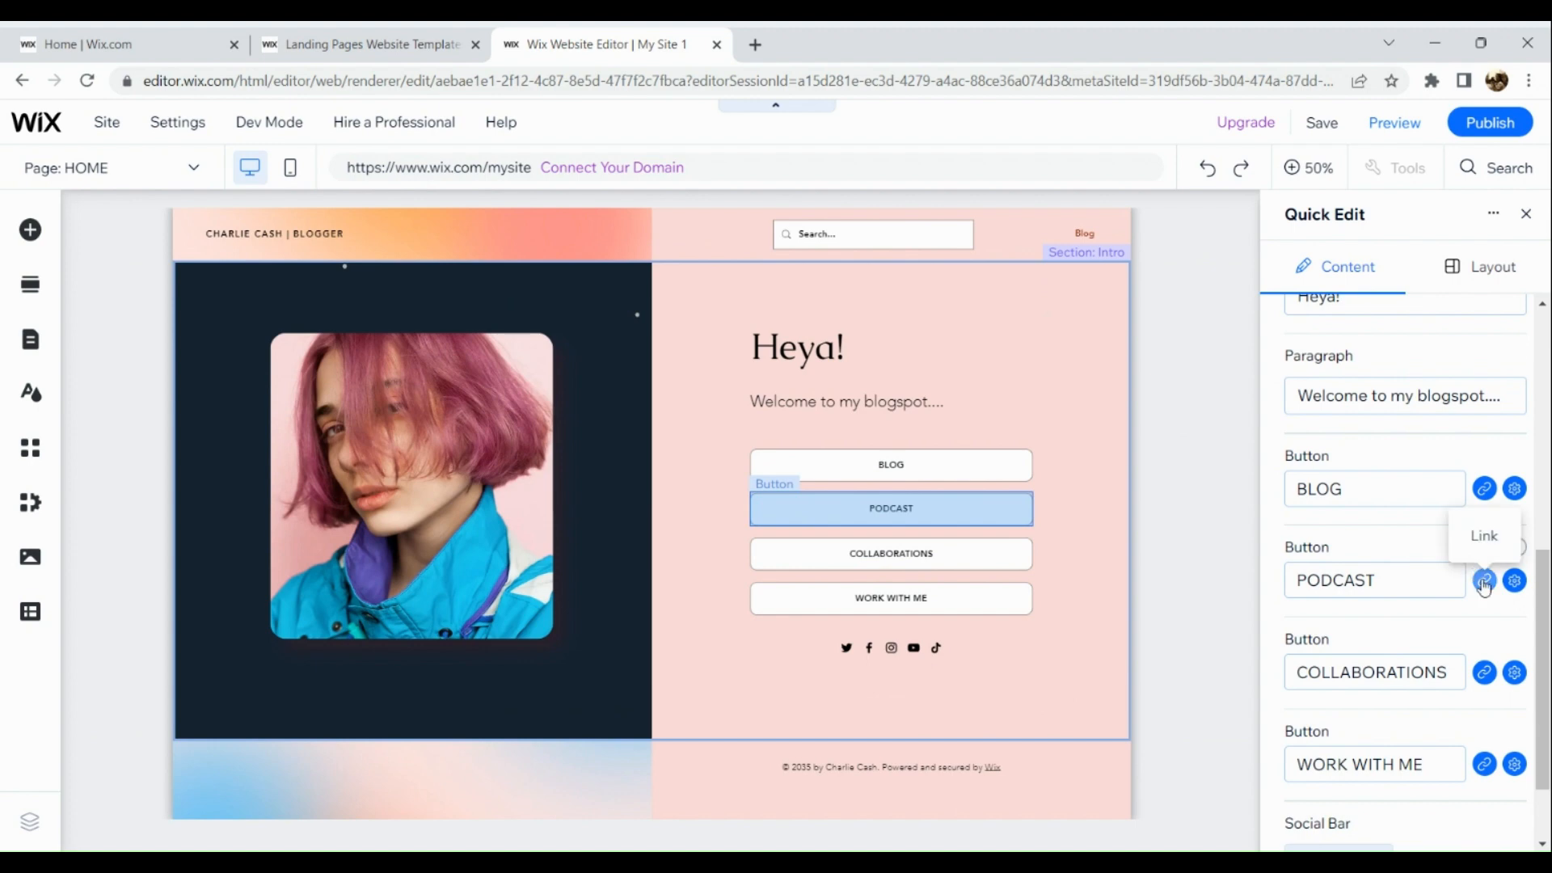
{"action": "left_click", "coordinate": [1484, 582]}
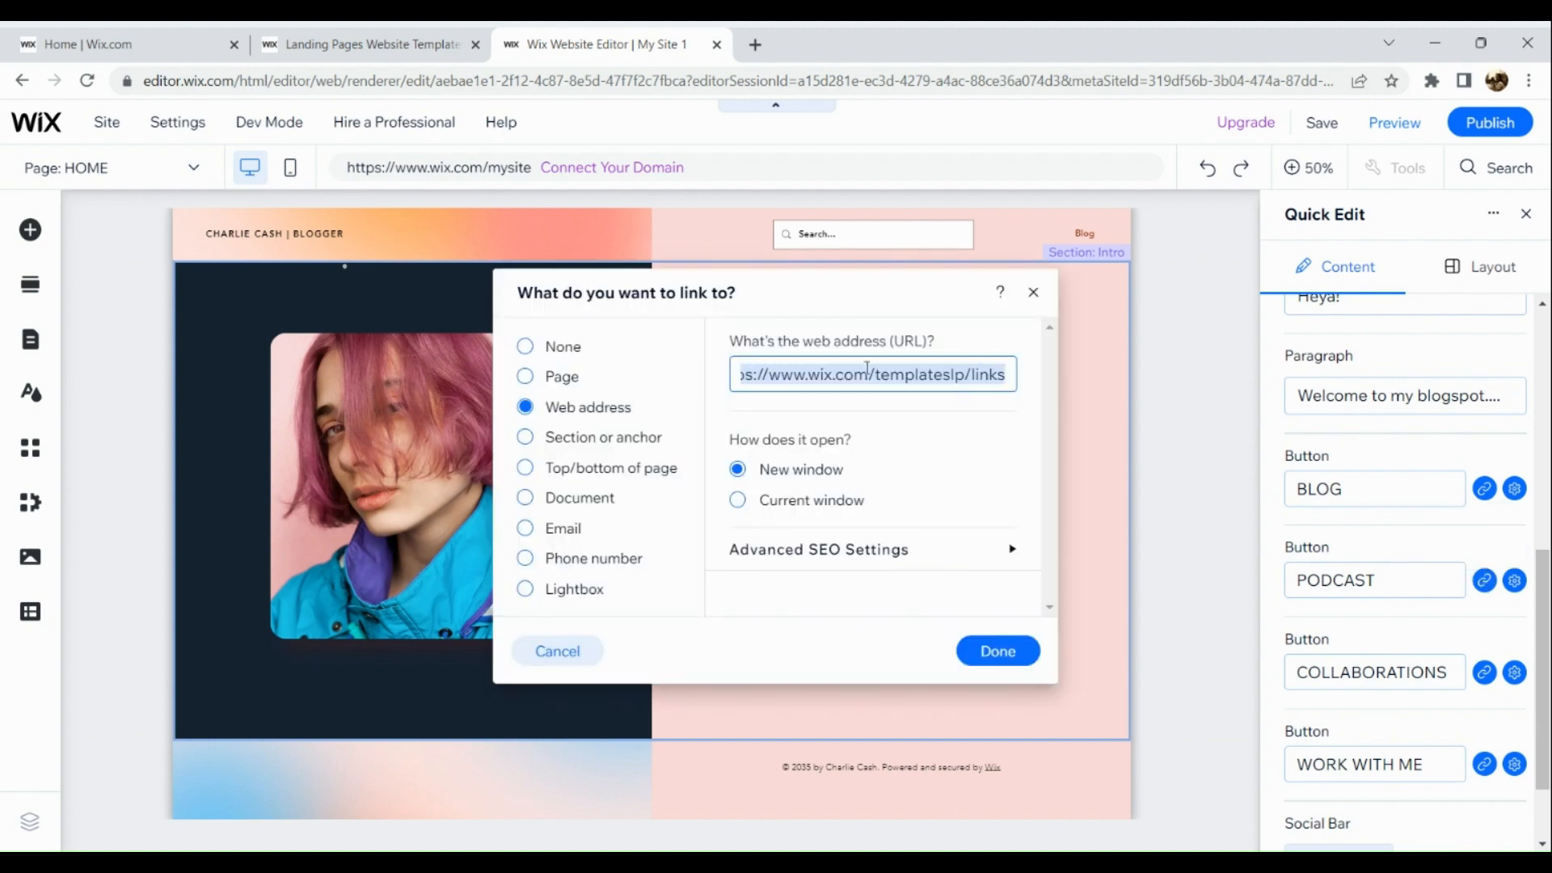
{"action": "left_click", "coordinate": [1033, 294]}
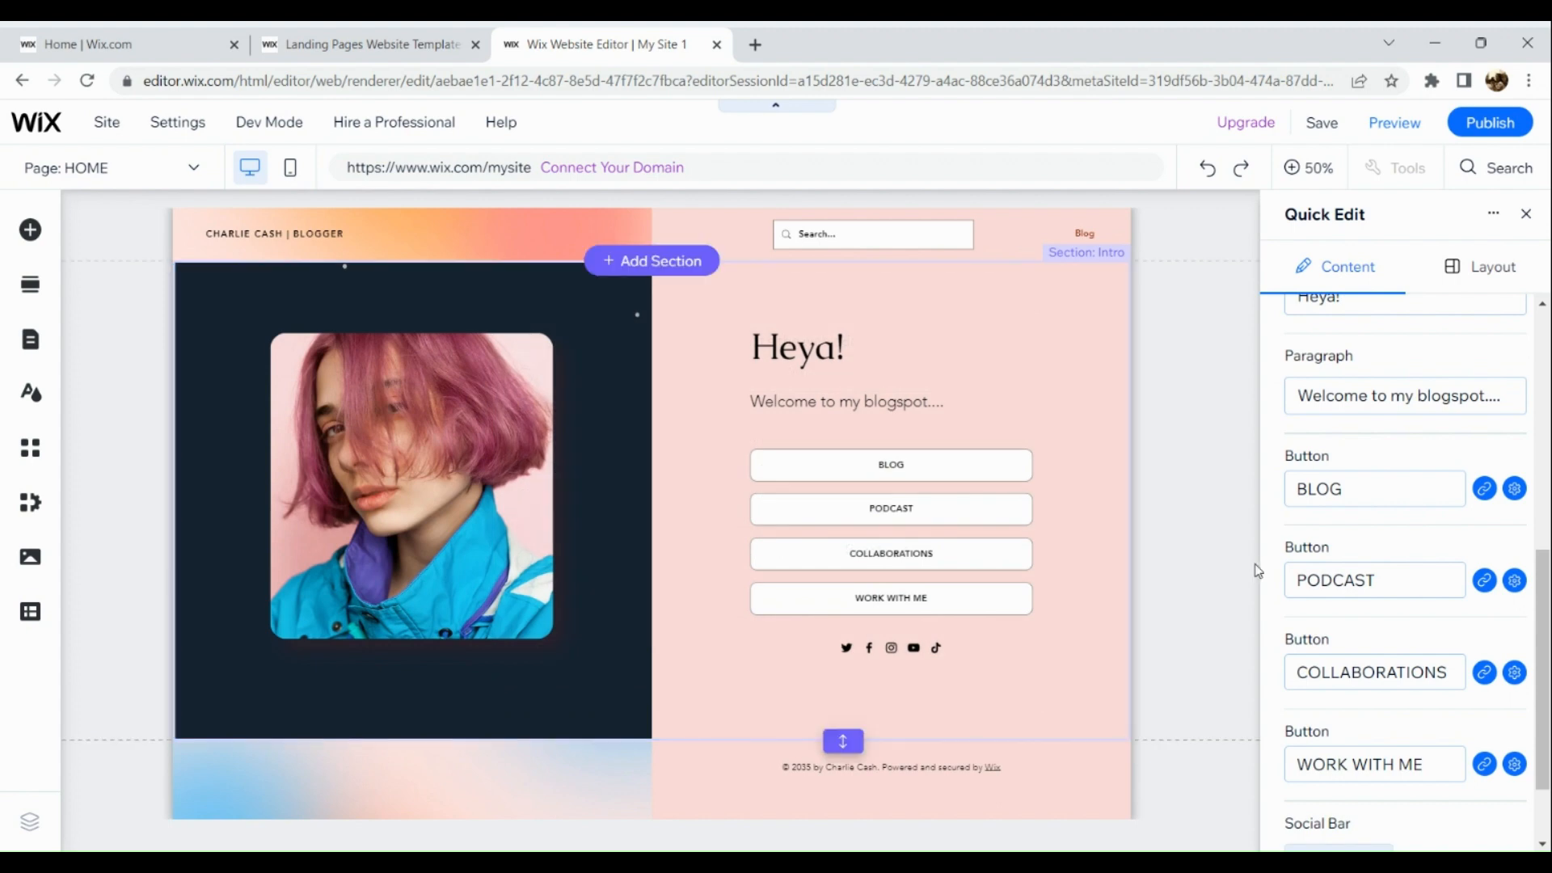
Open the link settings of the Intro section's social bar and remove the Twitter icon
{"action": "scroll", "coordinate": [1375, 615], "scroll_direction": "down", "scroll_amount": 2}
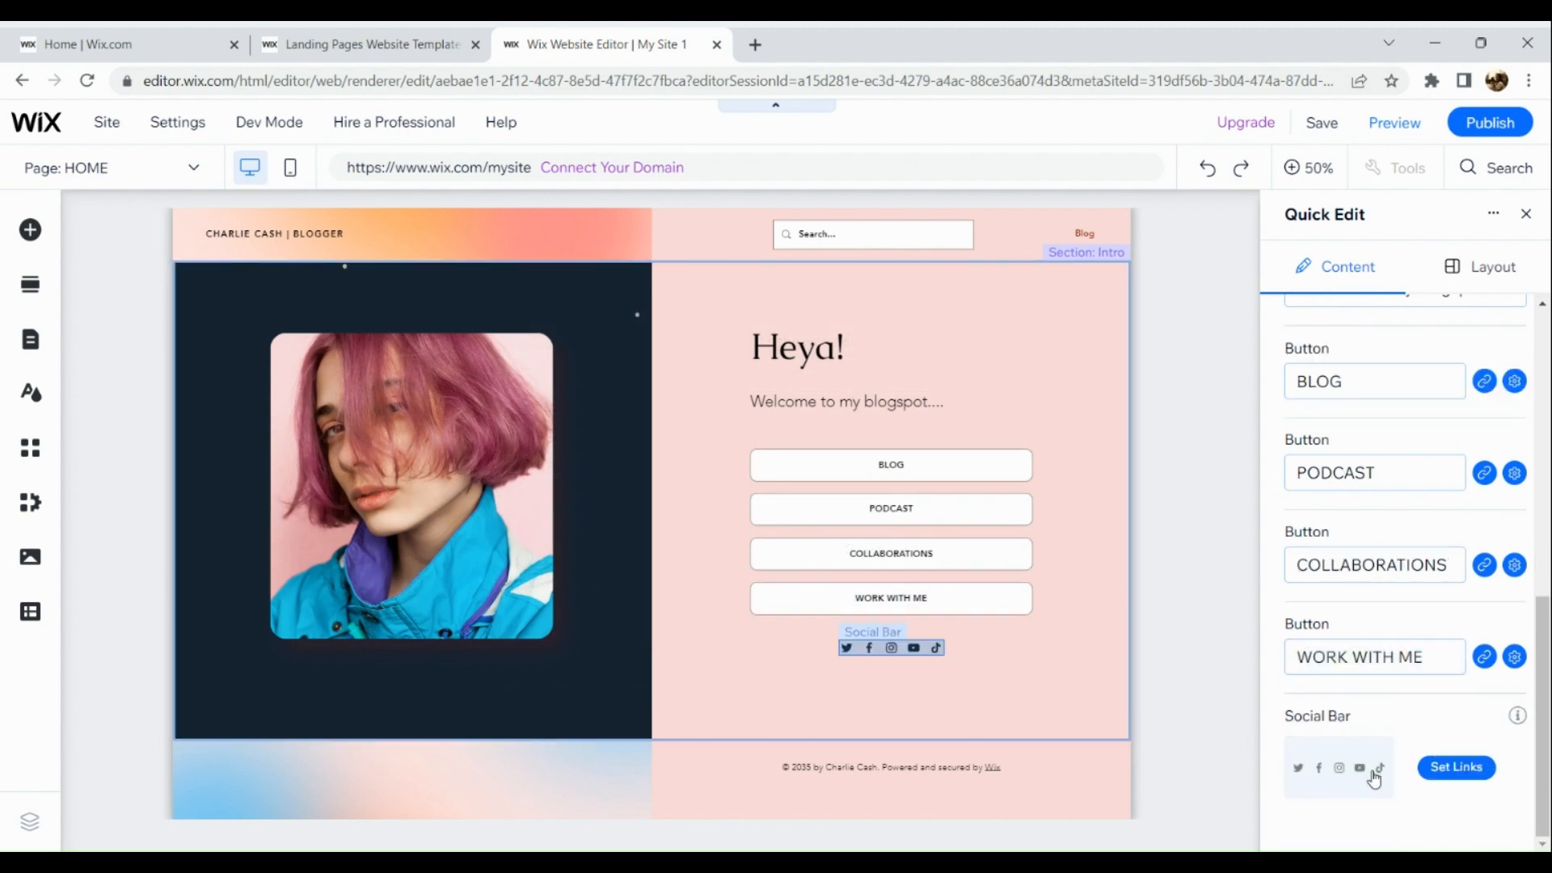
{"action": "left_click", "coordinate": [1440, 772]}
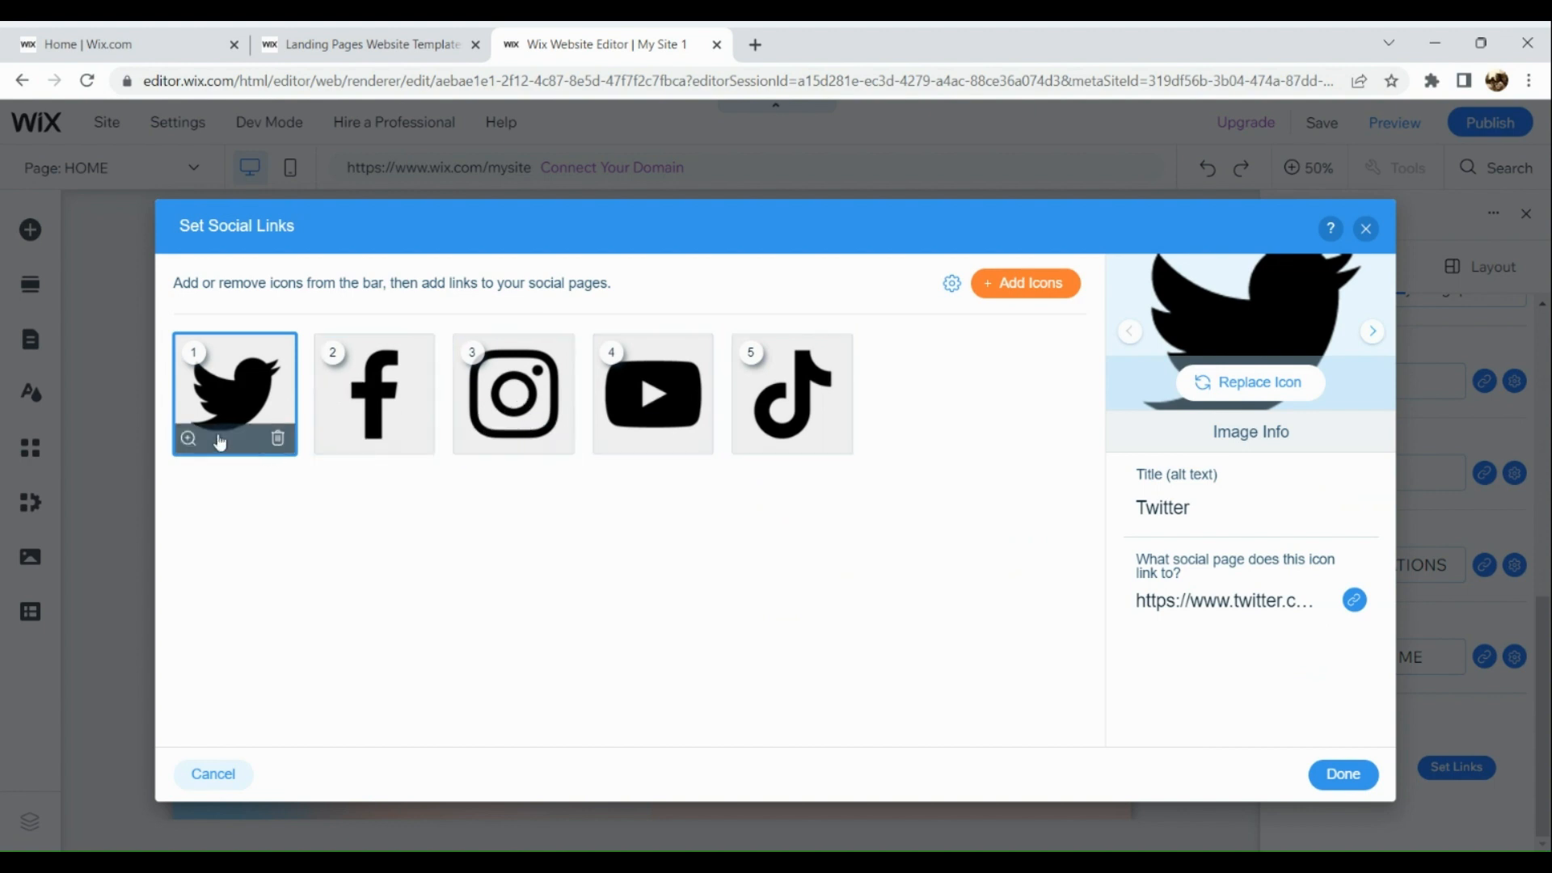
{"action": "left_click", "coordinate": [279, 439]}
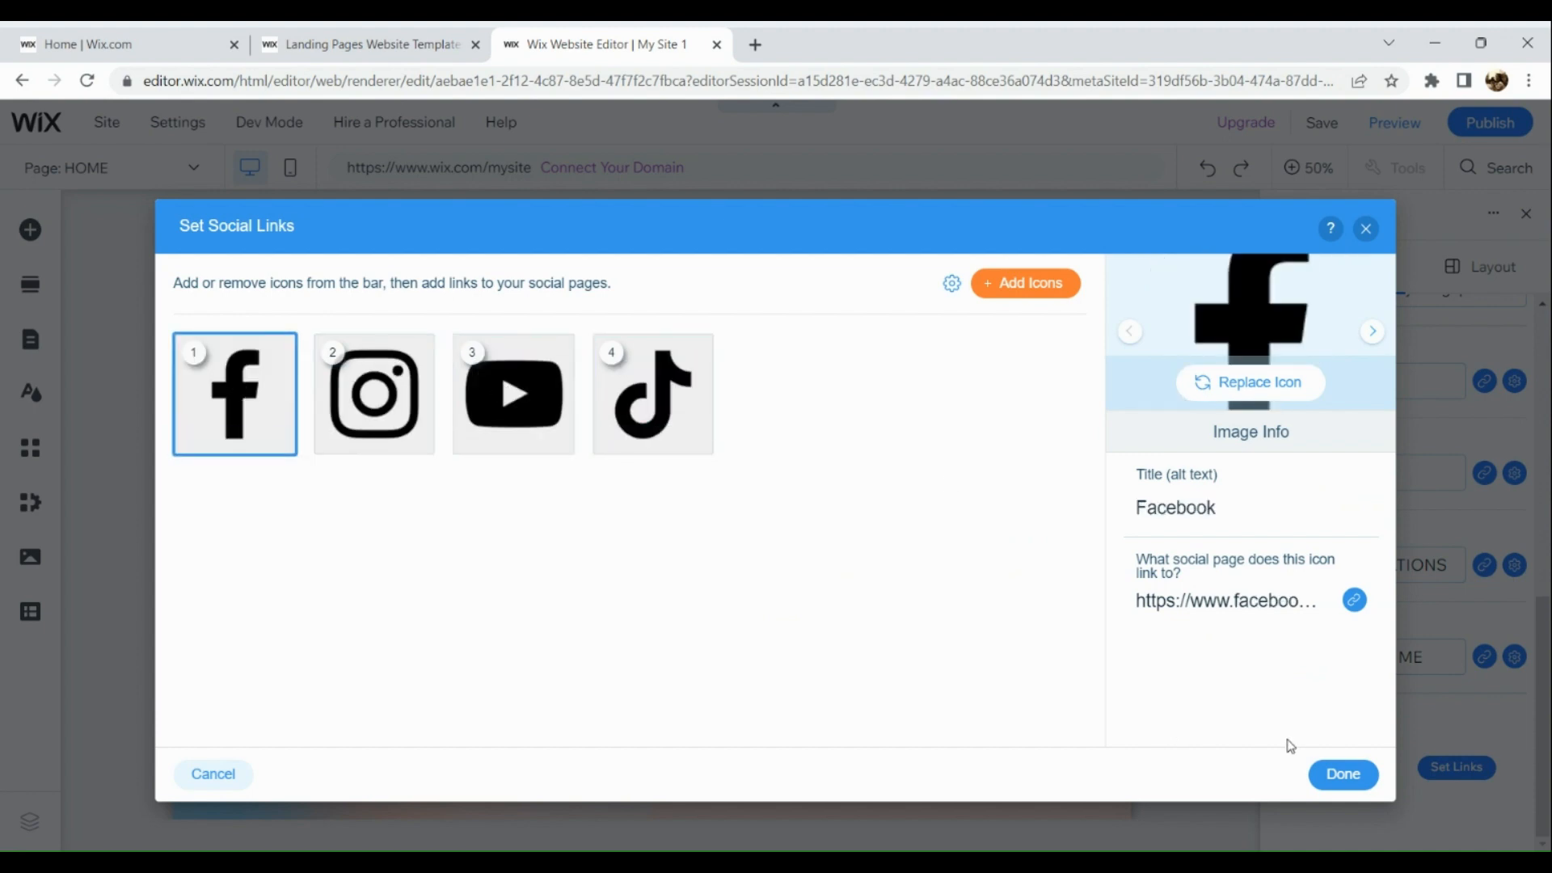
Find "spotify" among the Wix social icons, add the black icon with the white centre to the social bar and apply the changes
{"action": "left_click", "coordinate": [1021, 284]}
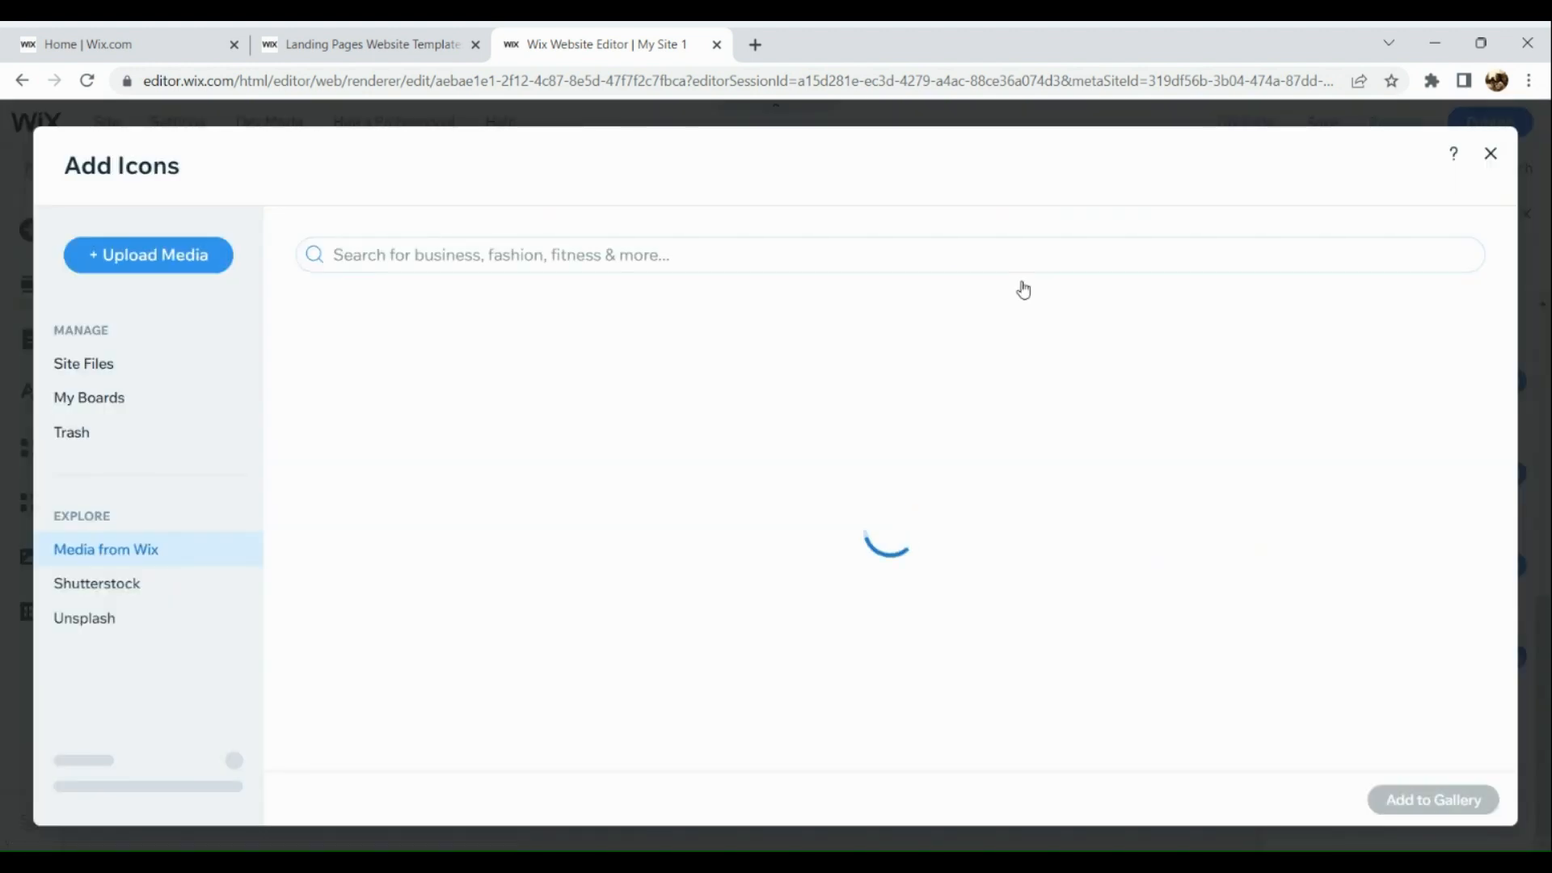
{"action": "left_click", "coordinate": [1034, 246]}
{"action": "type", "text": "spo"}
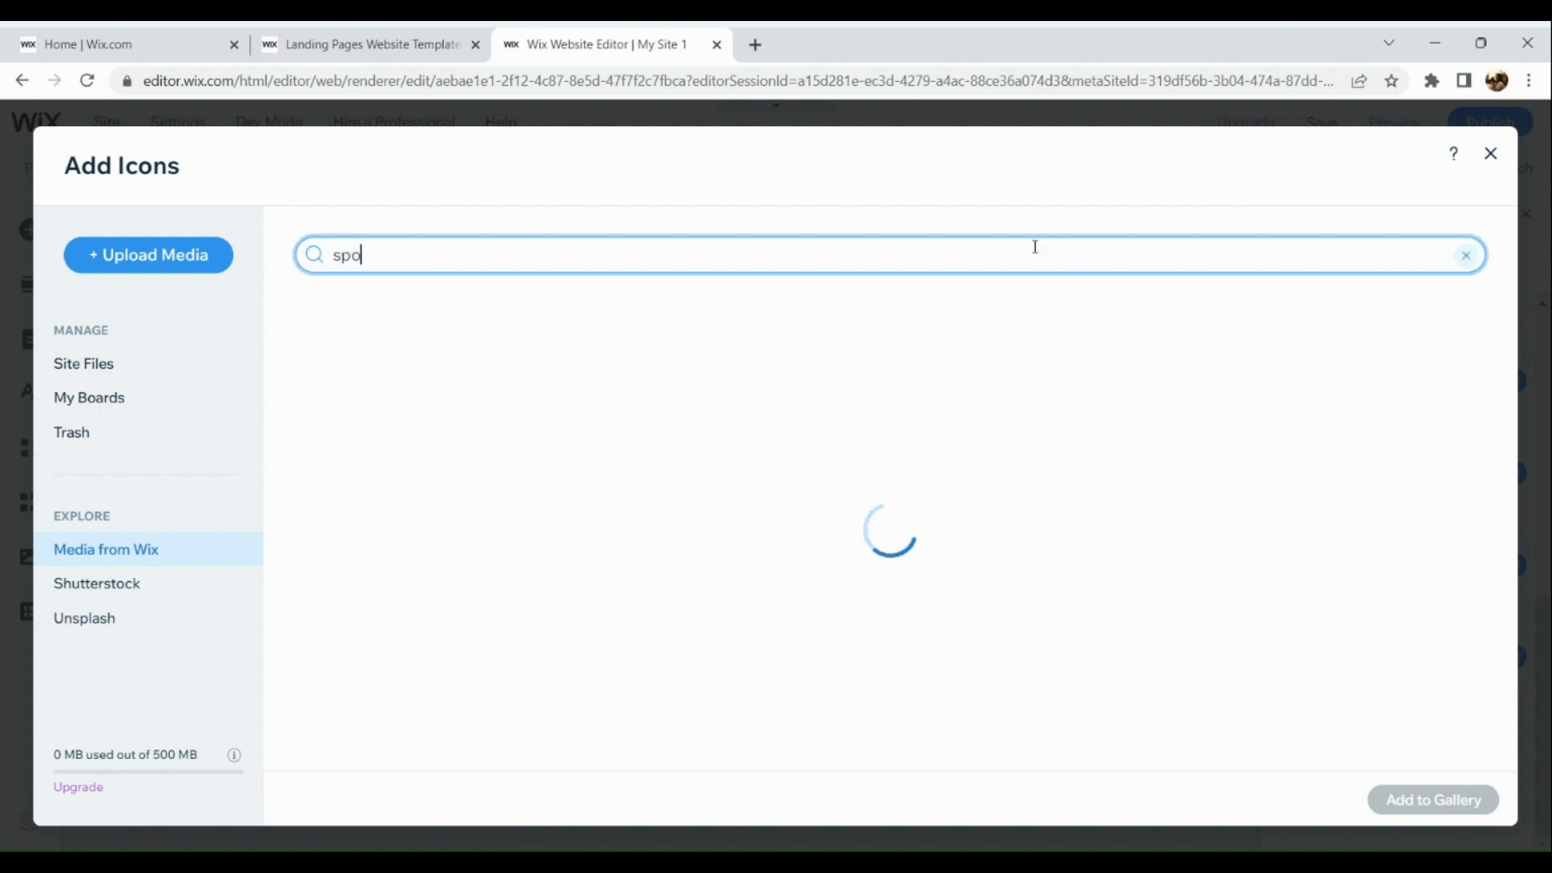
{"action": "type", "text": "tif"}
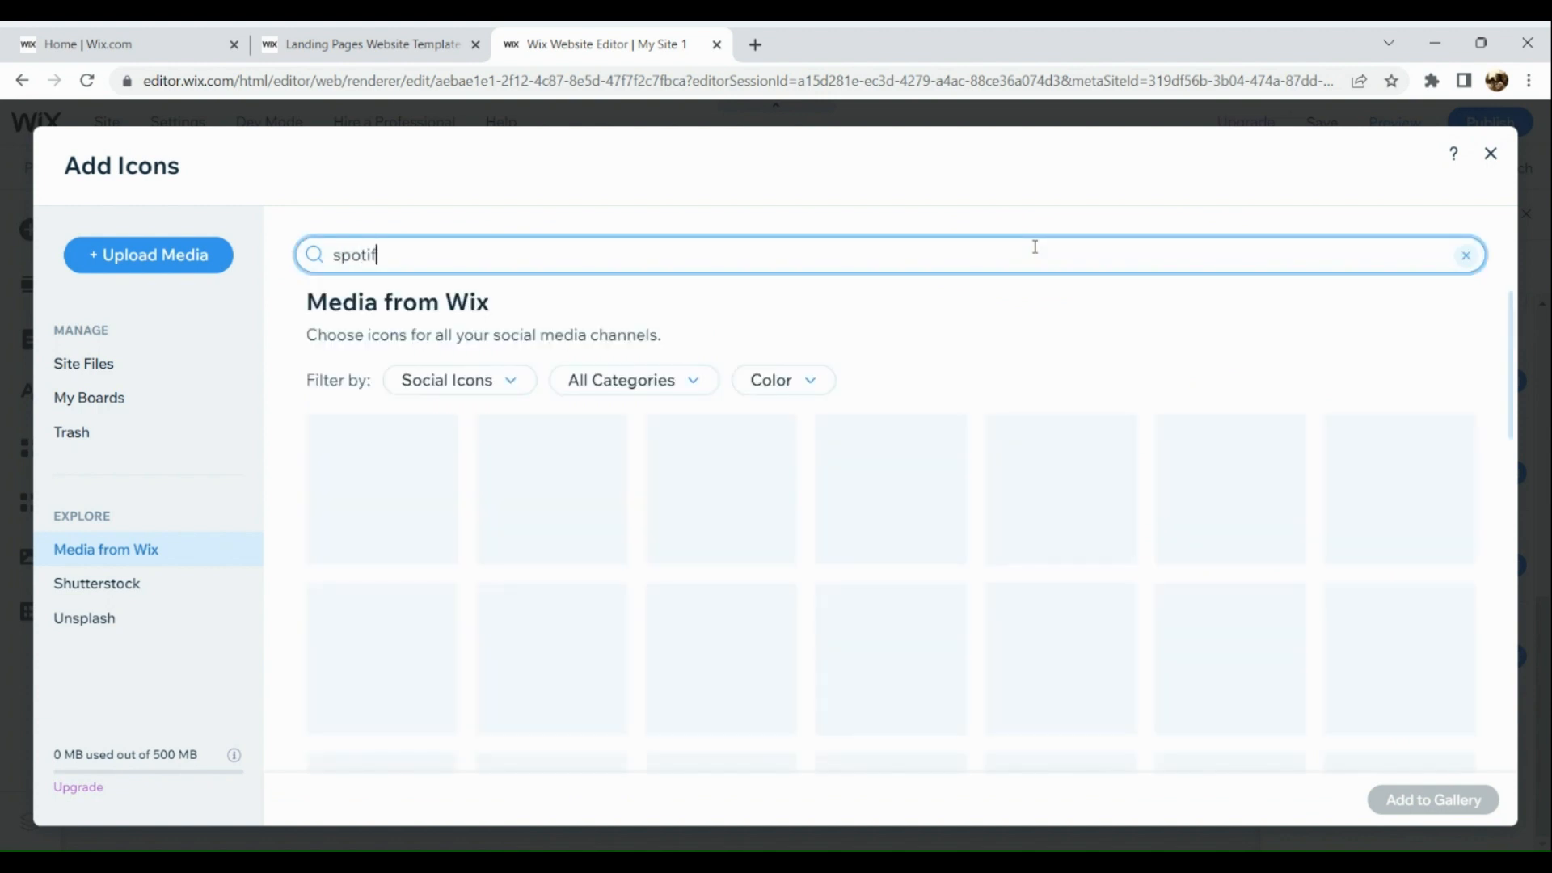
{"action": "type", "text": "y"}
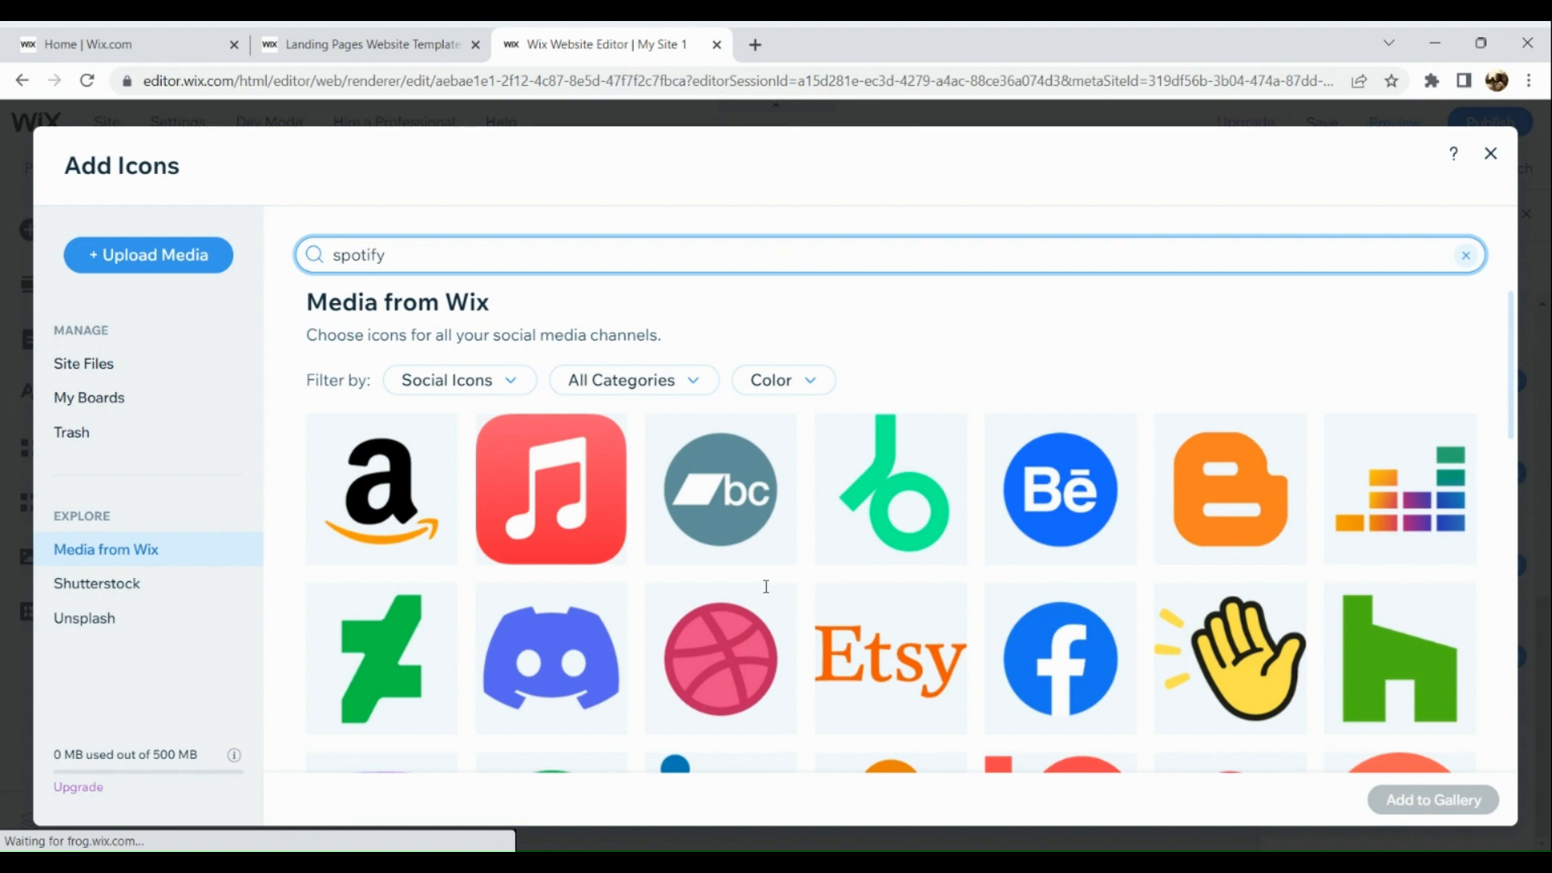
{"action": "key", "text": "Return"}
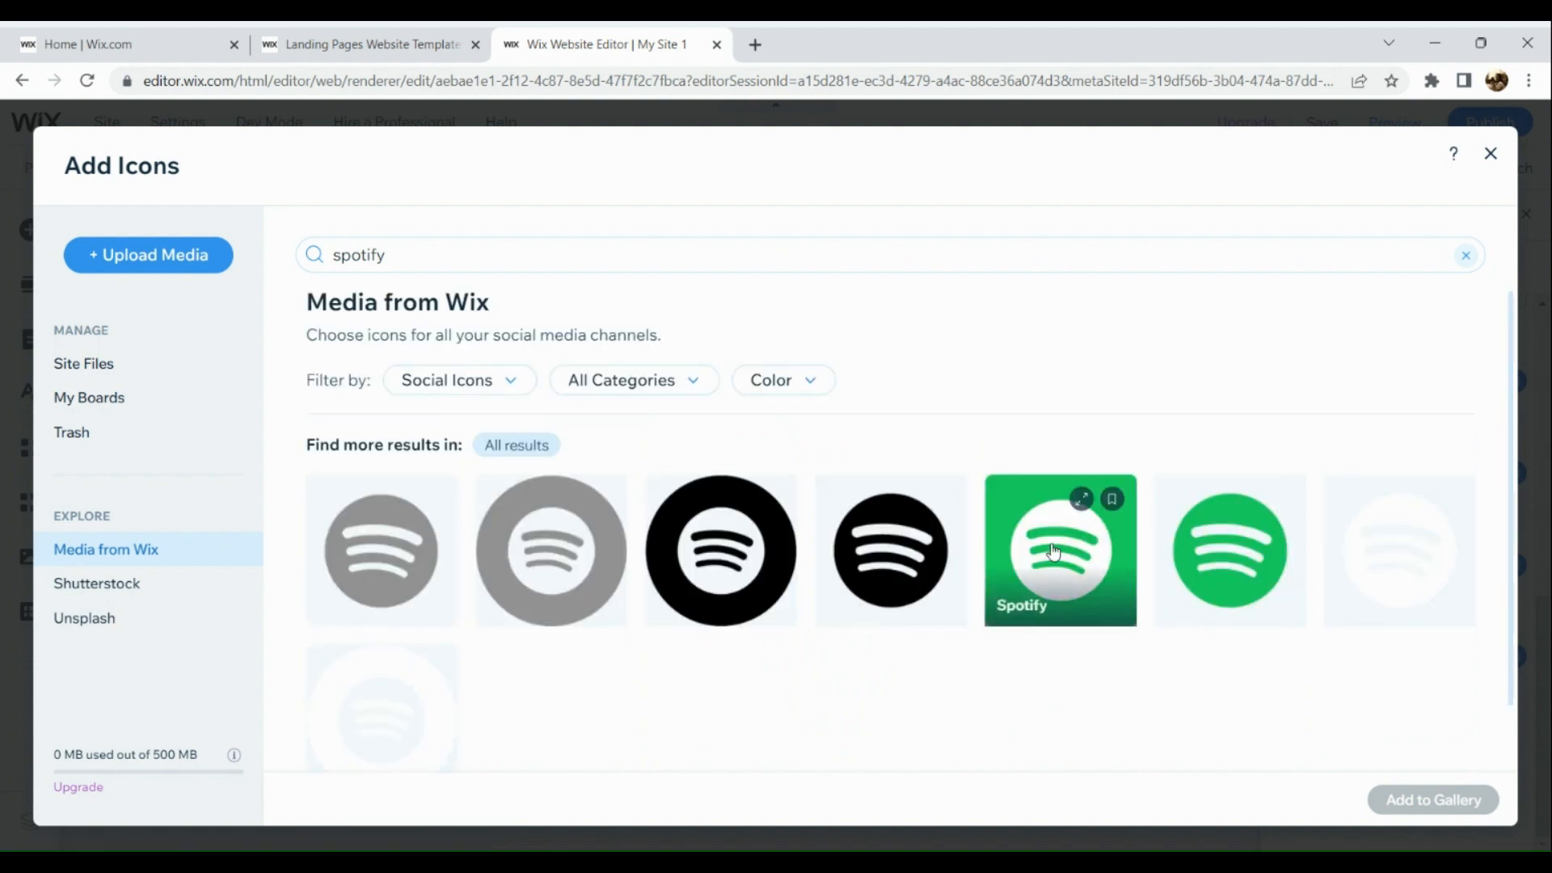
{"action": "left_click", "coordinate": [744, 565]}
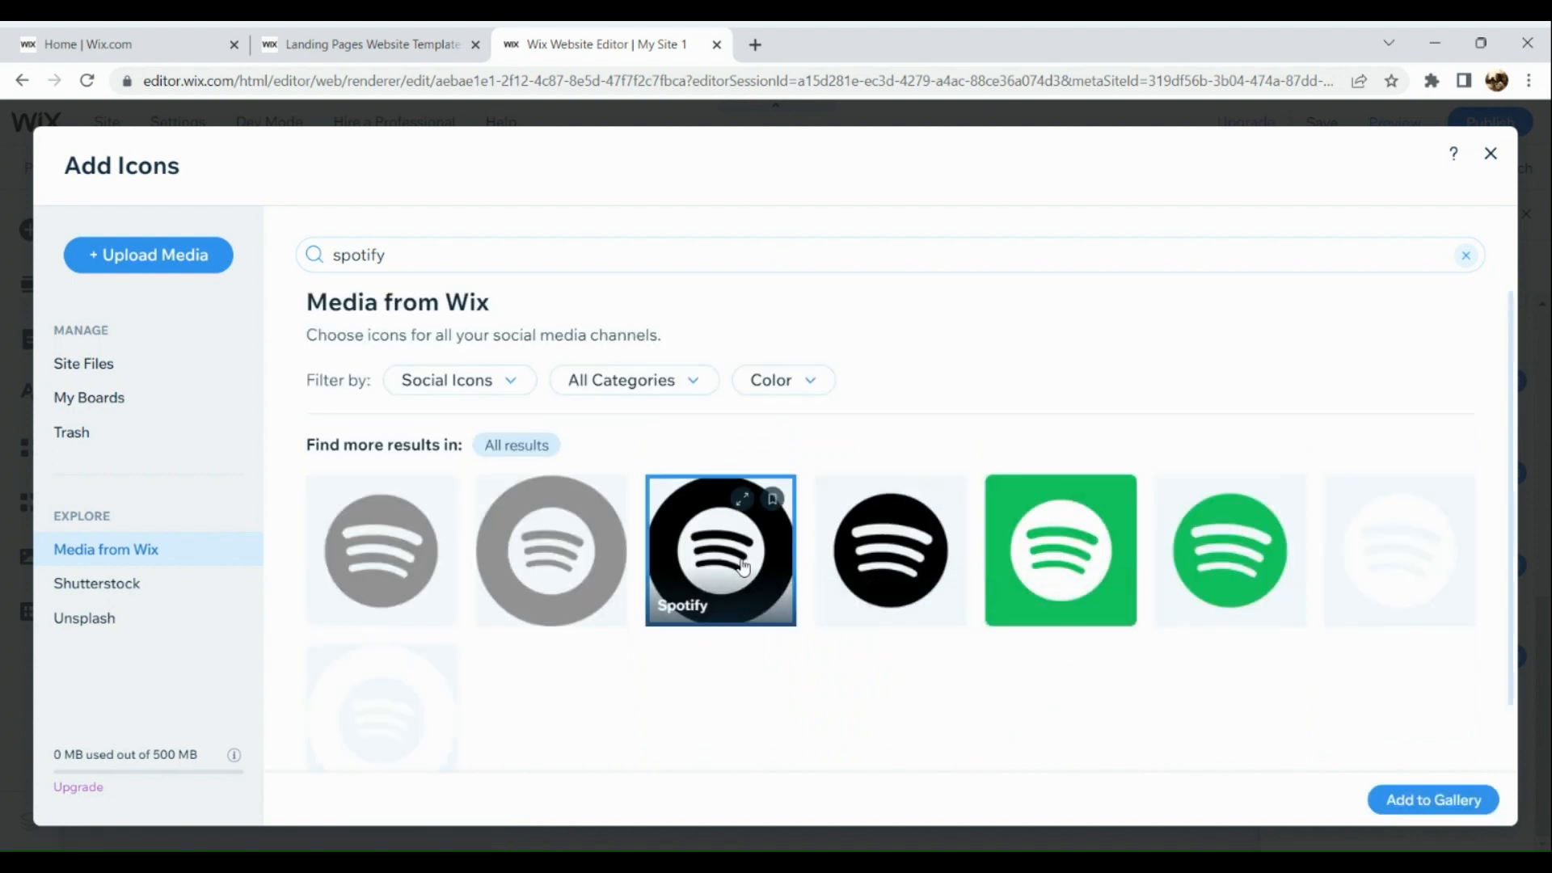
{"action": "left_click", "coordinate": [1402, 800]}
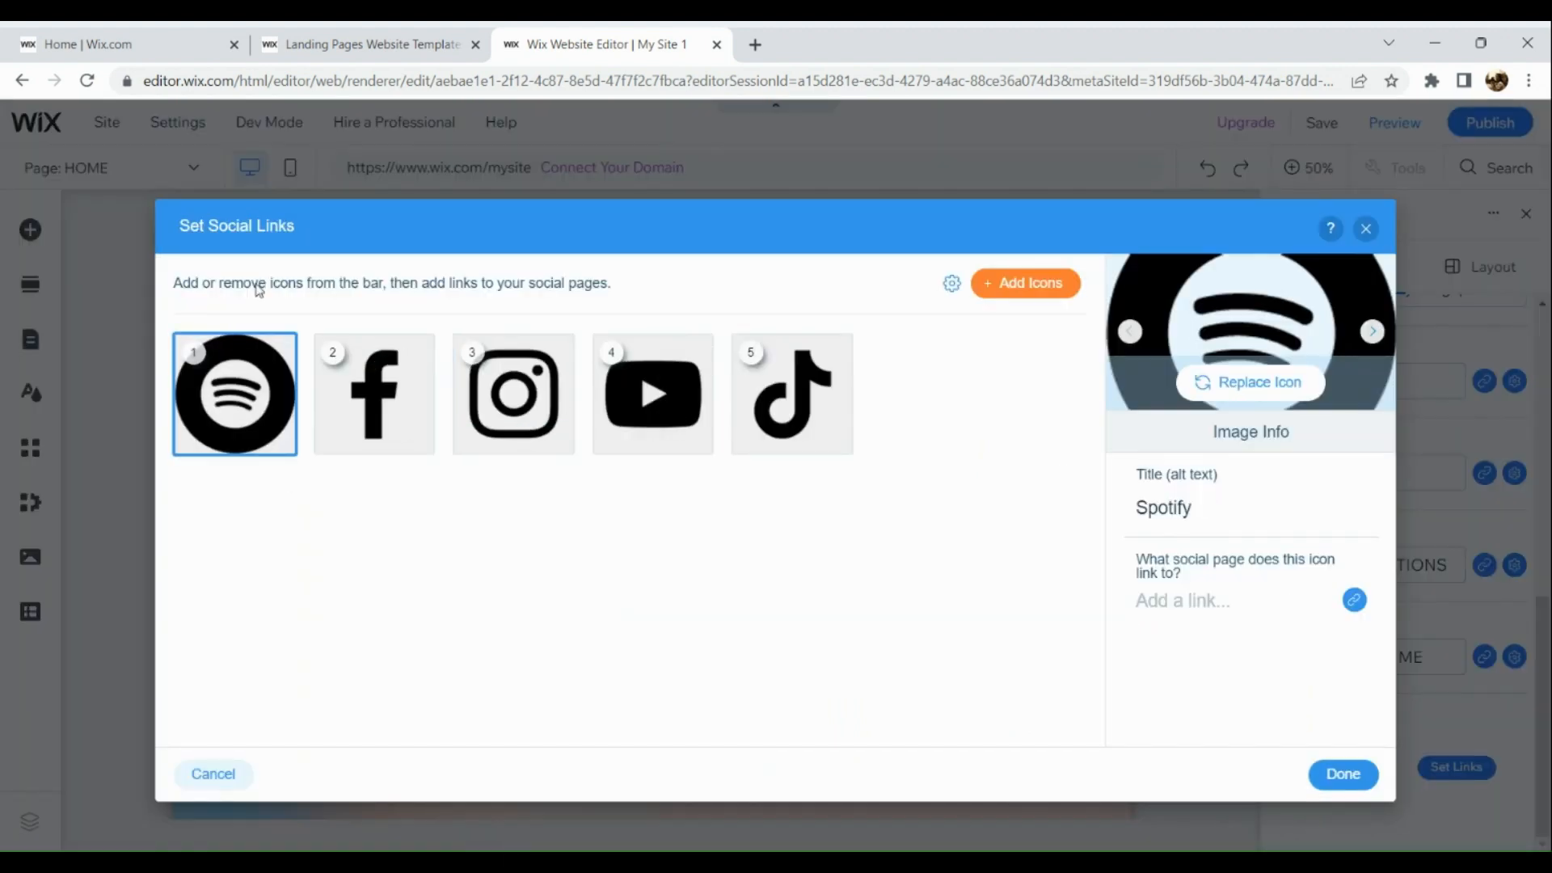
{"action": "left_click", "coordinate": [1344, 774]}
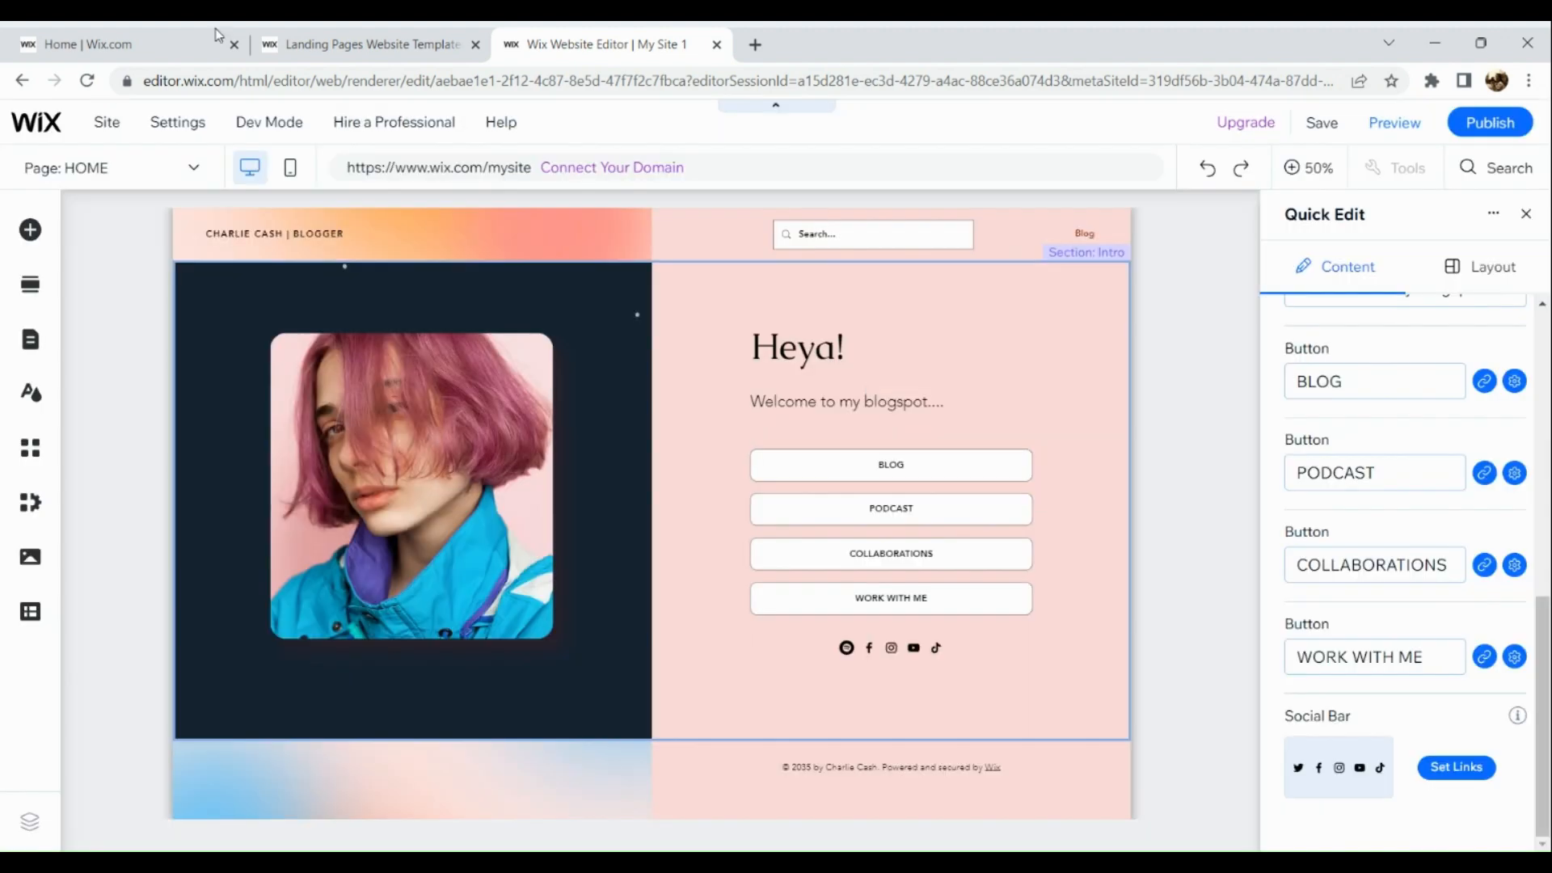
Hide the Blog page from the site menu
{"action": "left_click", "coordinate": [29, 242]}
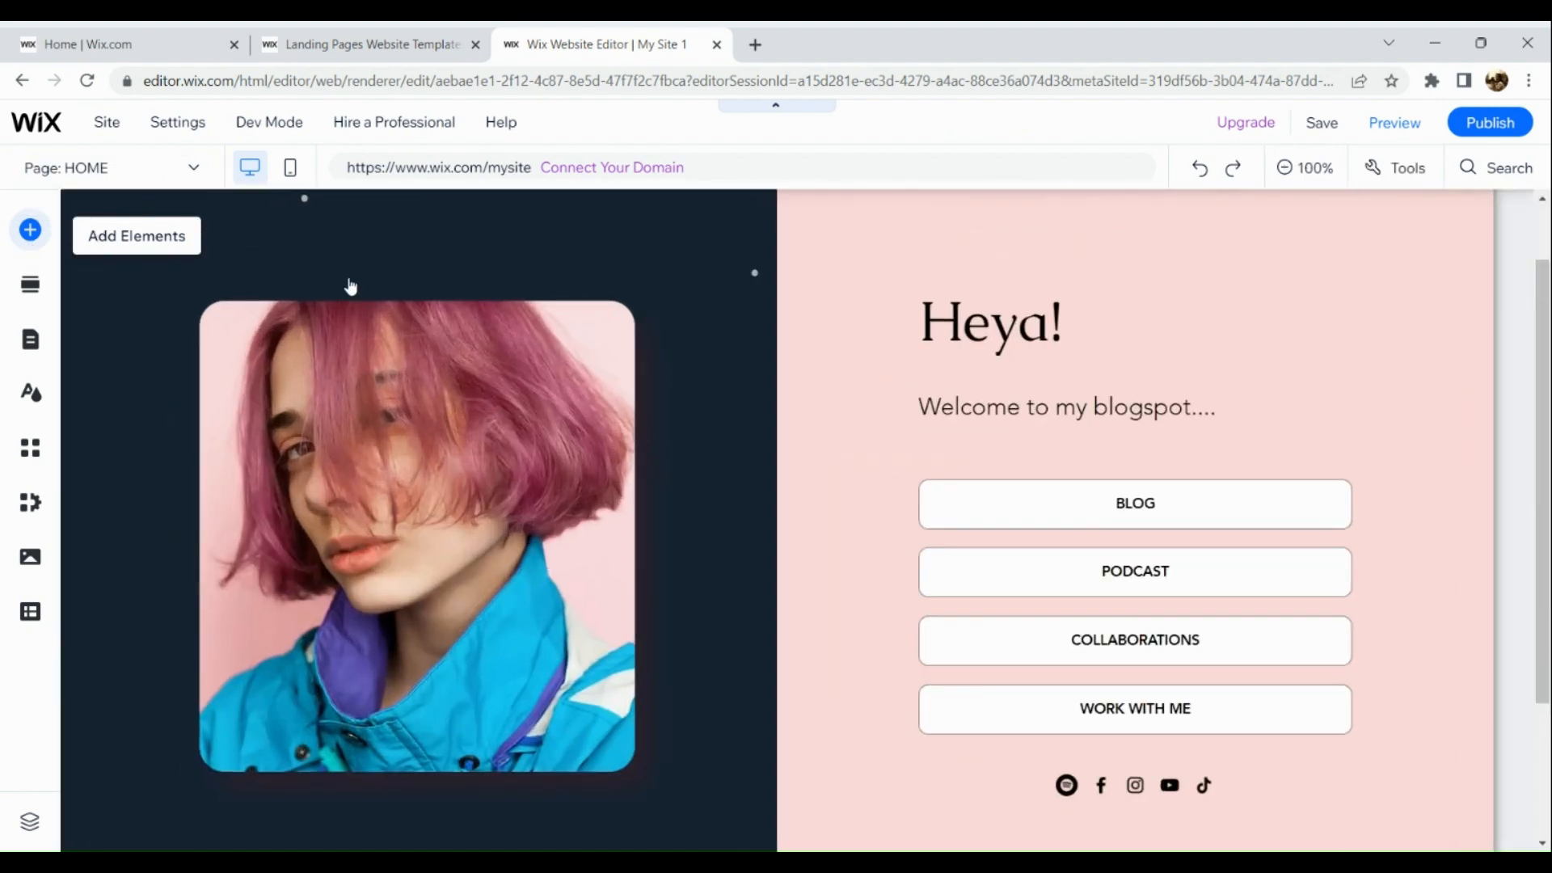
{"action": "left_click", "coordinate": [32, 230]}
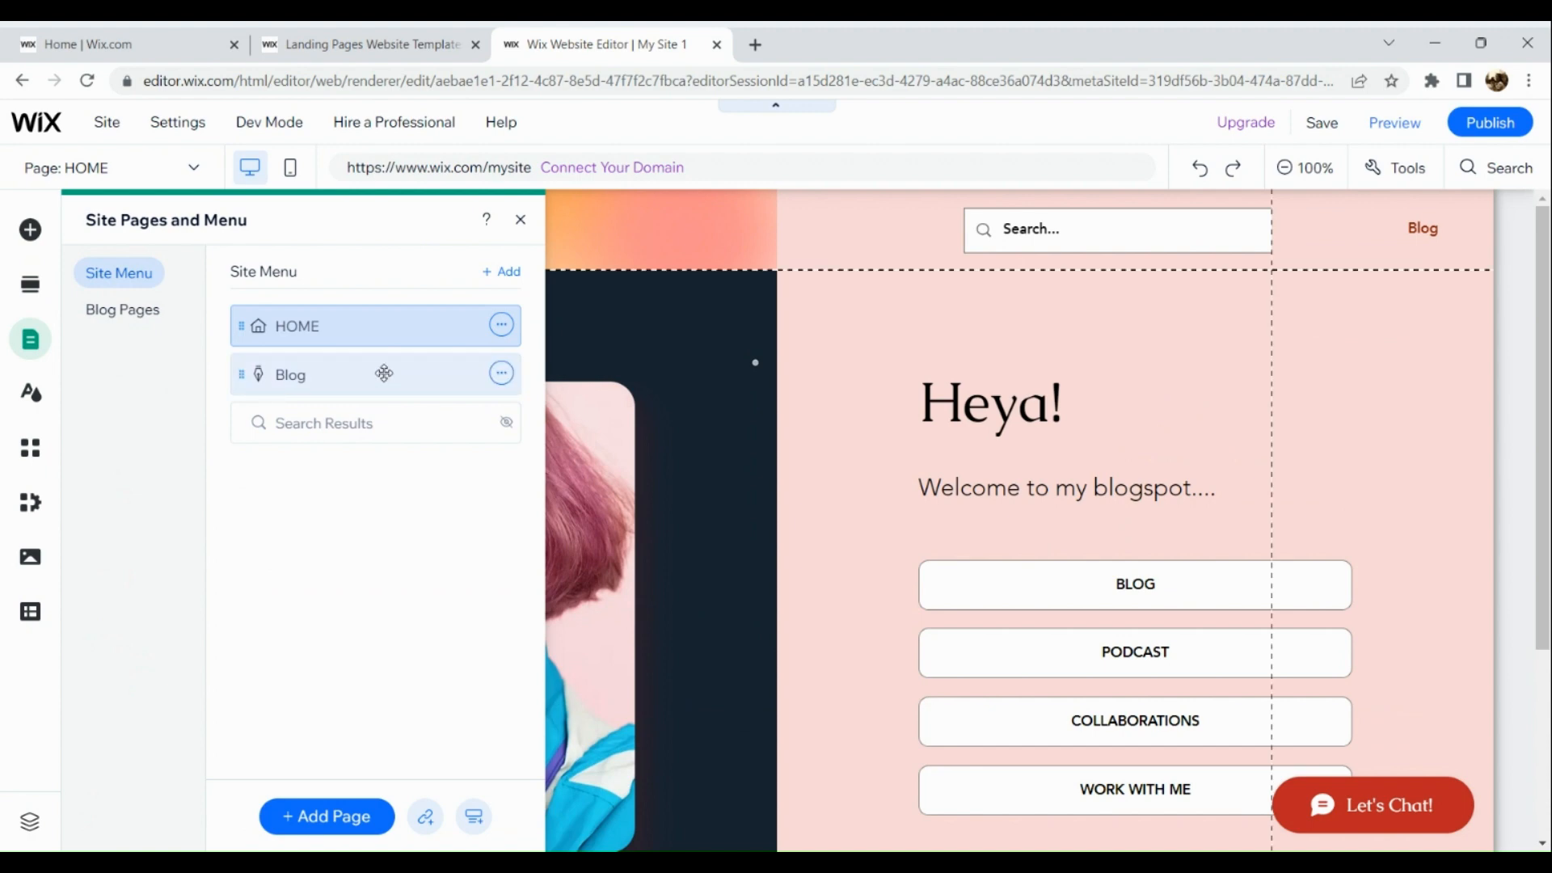
{"action": "left_click", "coordinate": [502, 374]}
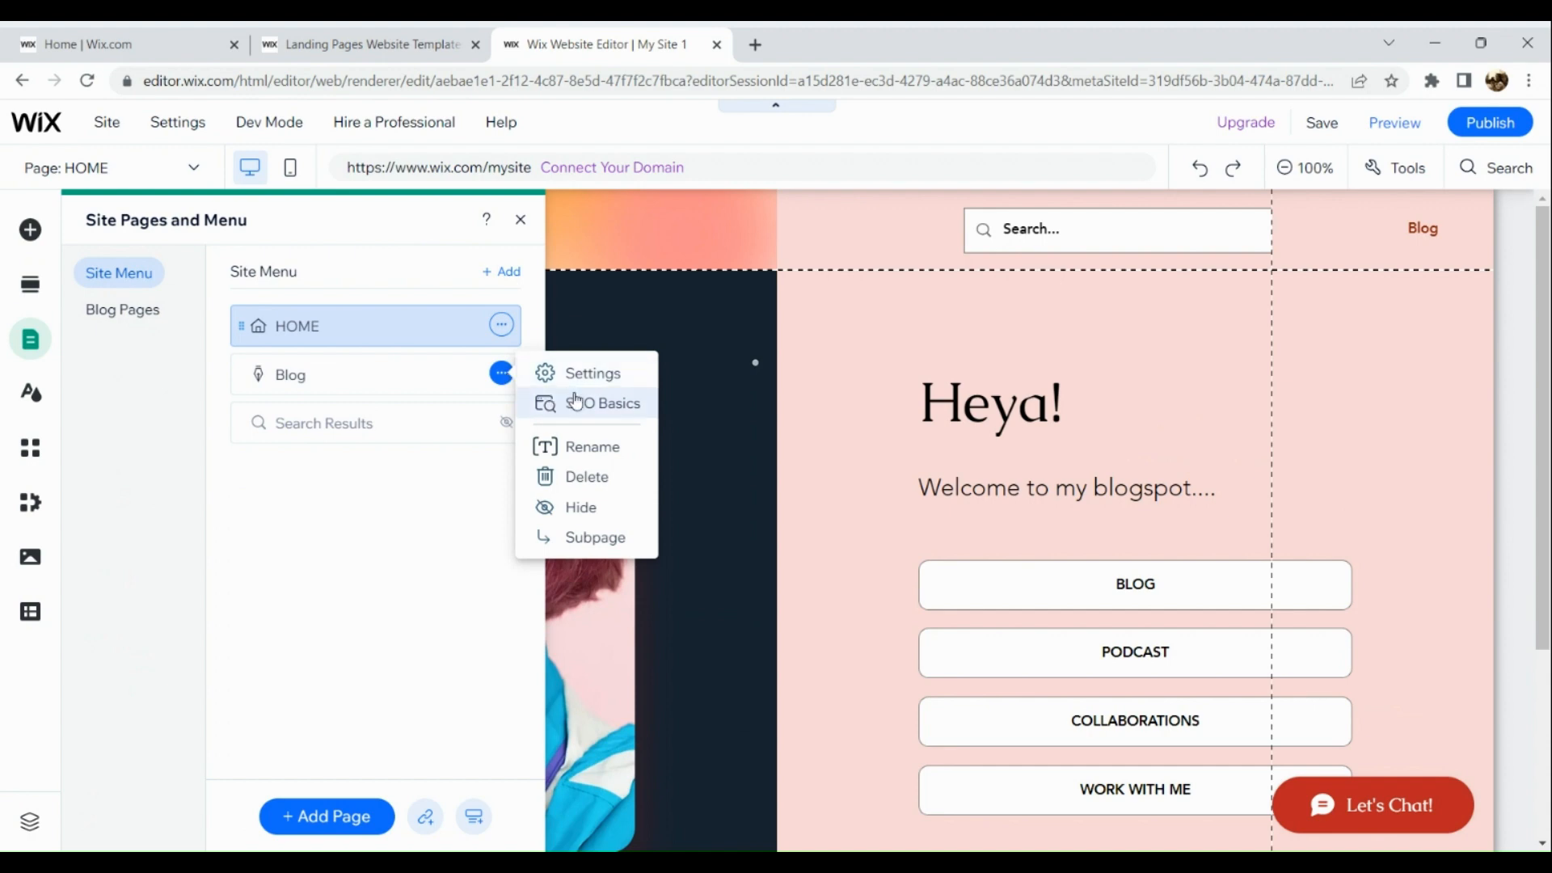
{"action": "left_click", "coordinate": [594, 504]}
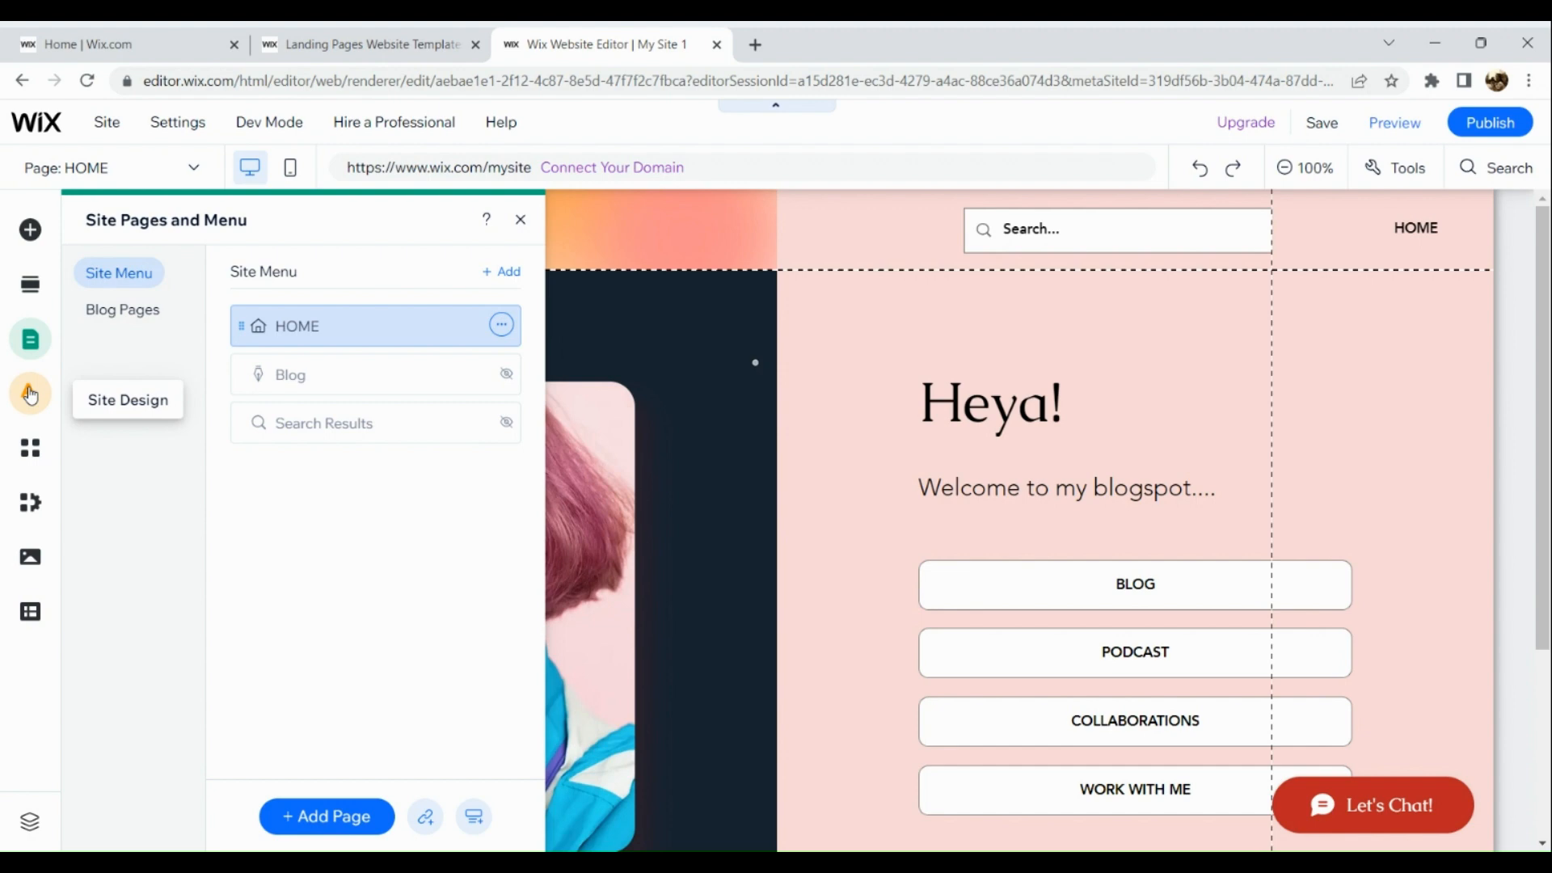
Look through the Site Design, App Market, My Business, Media and Content Manager options, then return to the page
{"action": "left_click", "coordinate": [30, 394]}
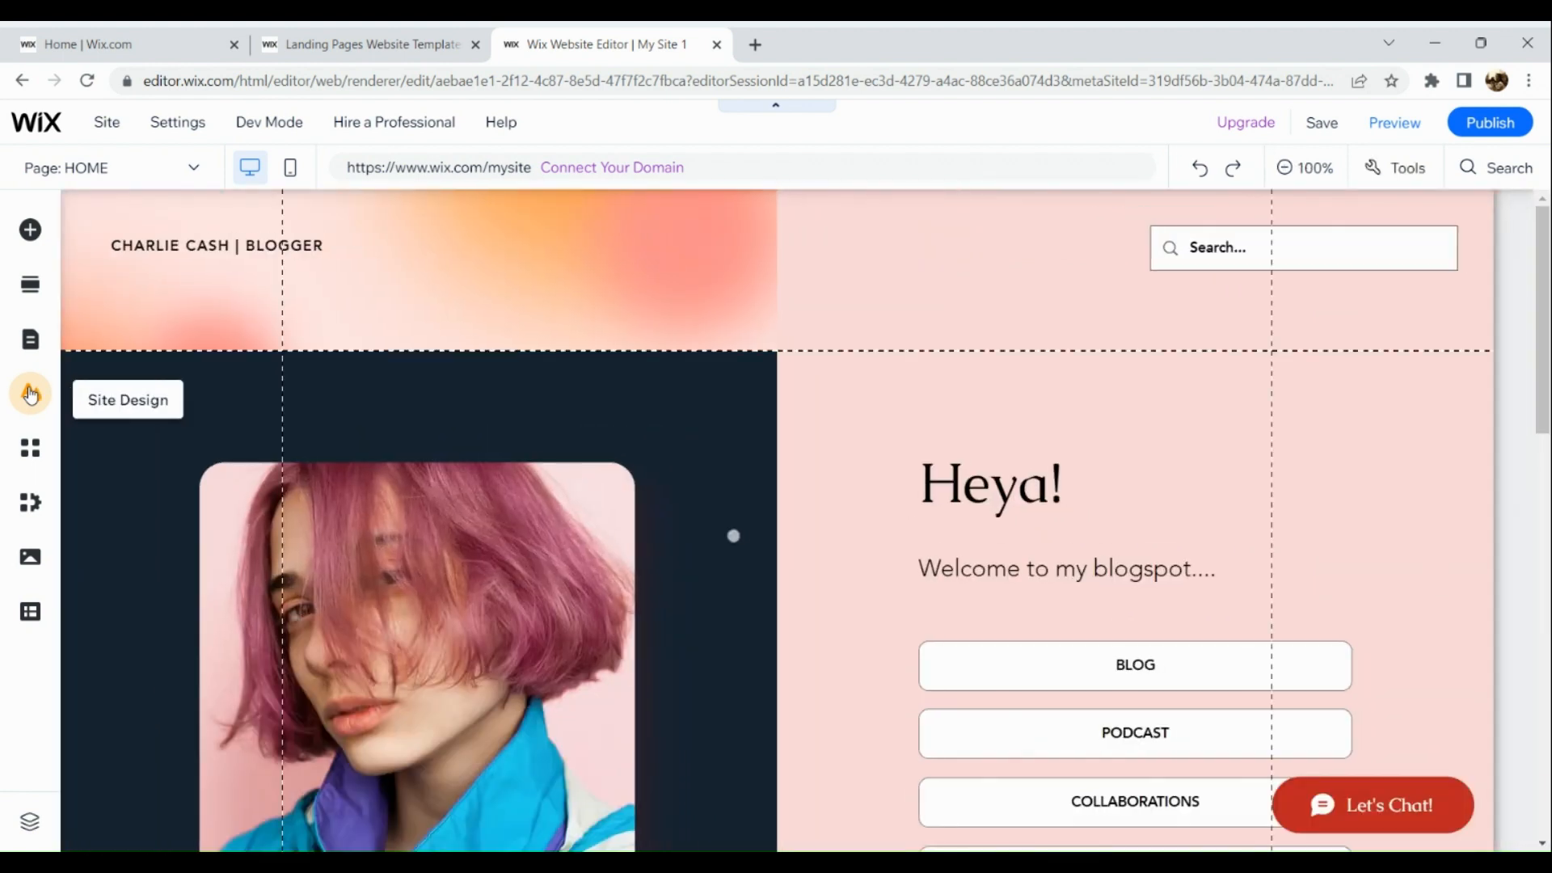
{"action": "left_click", "coordinate": [31, 394]}
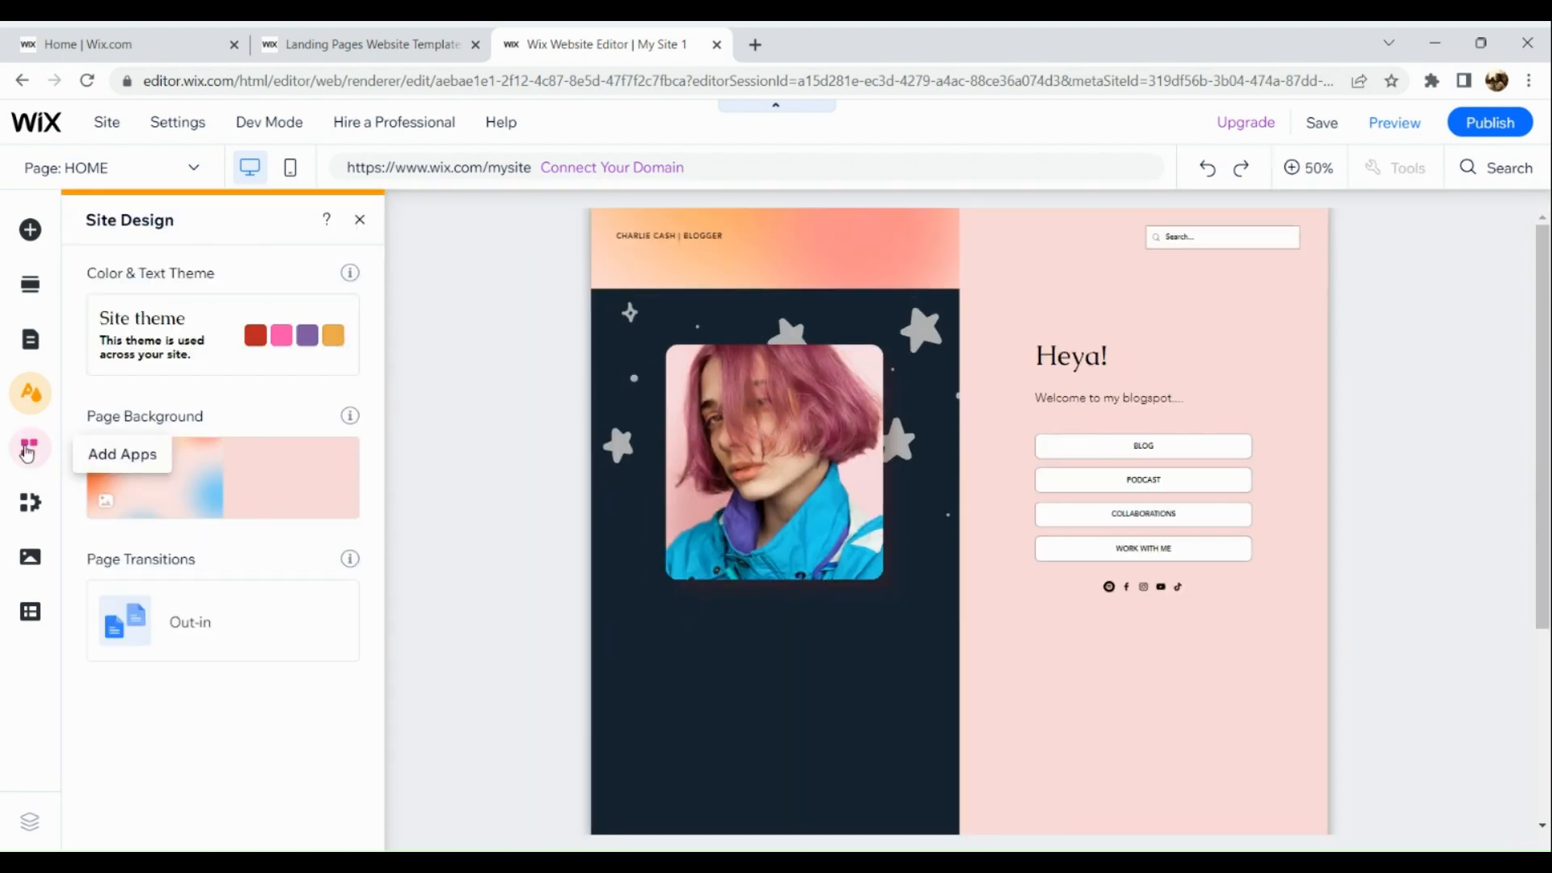
{"action": "mouse_move", "coordinate": [180, 496]}
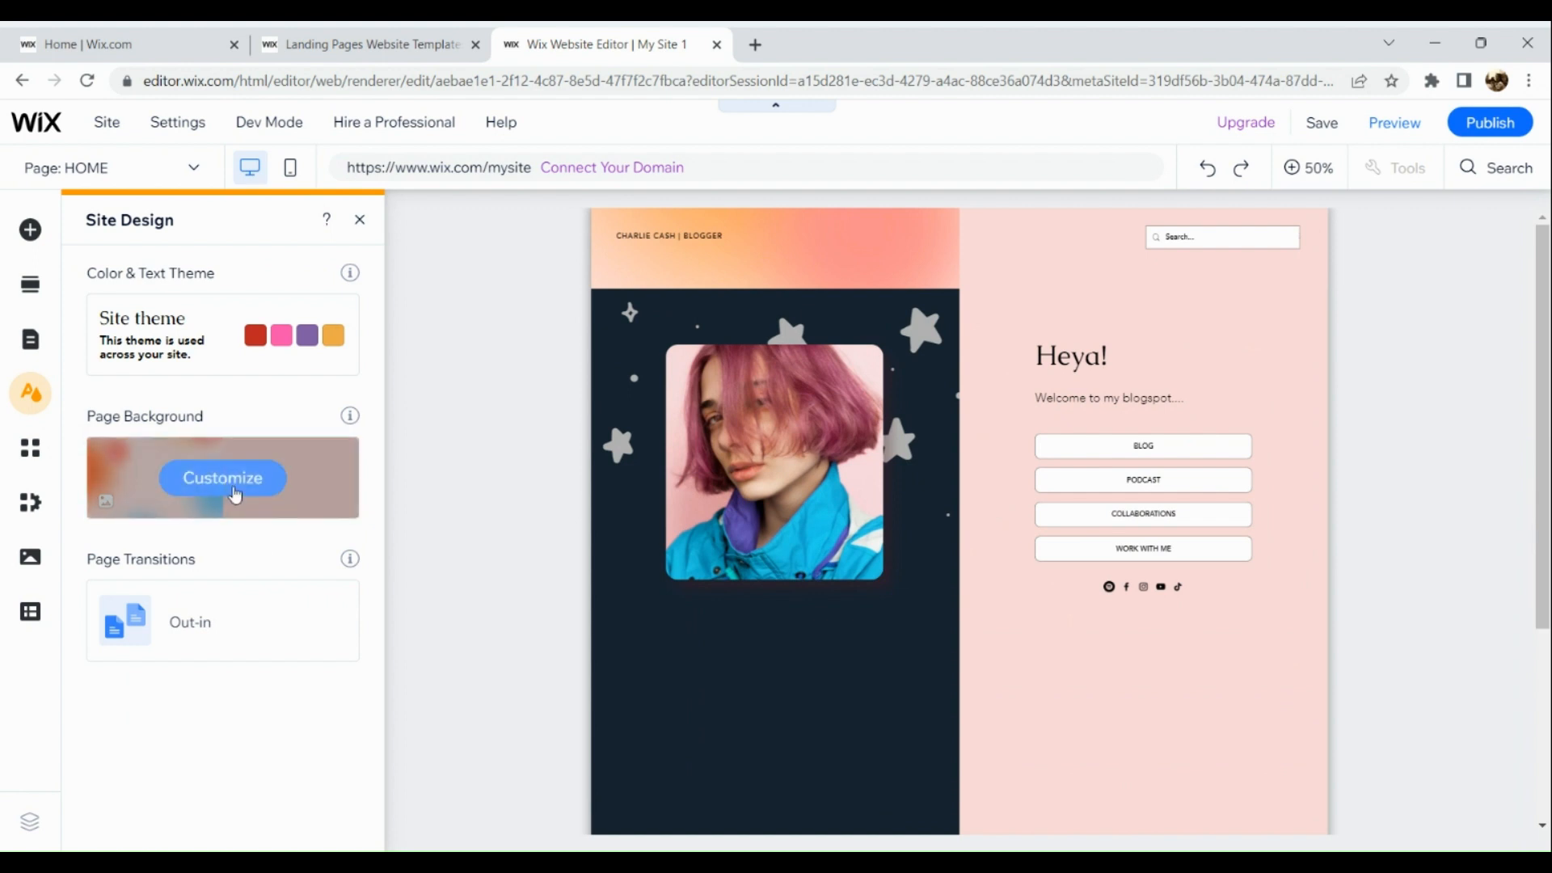
{"action": "left_click", "coordinate": [31, 449]}
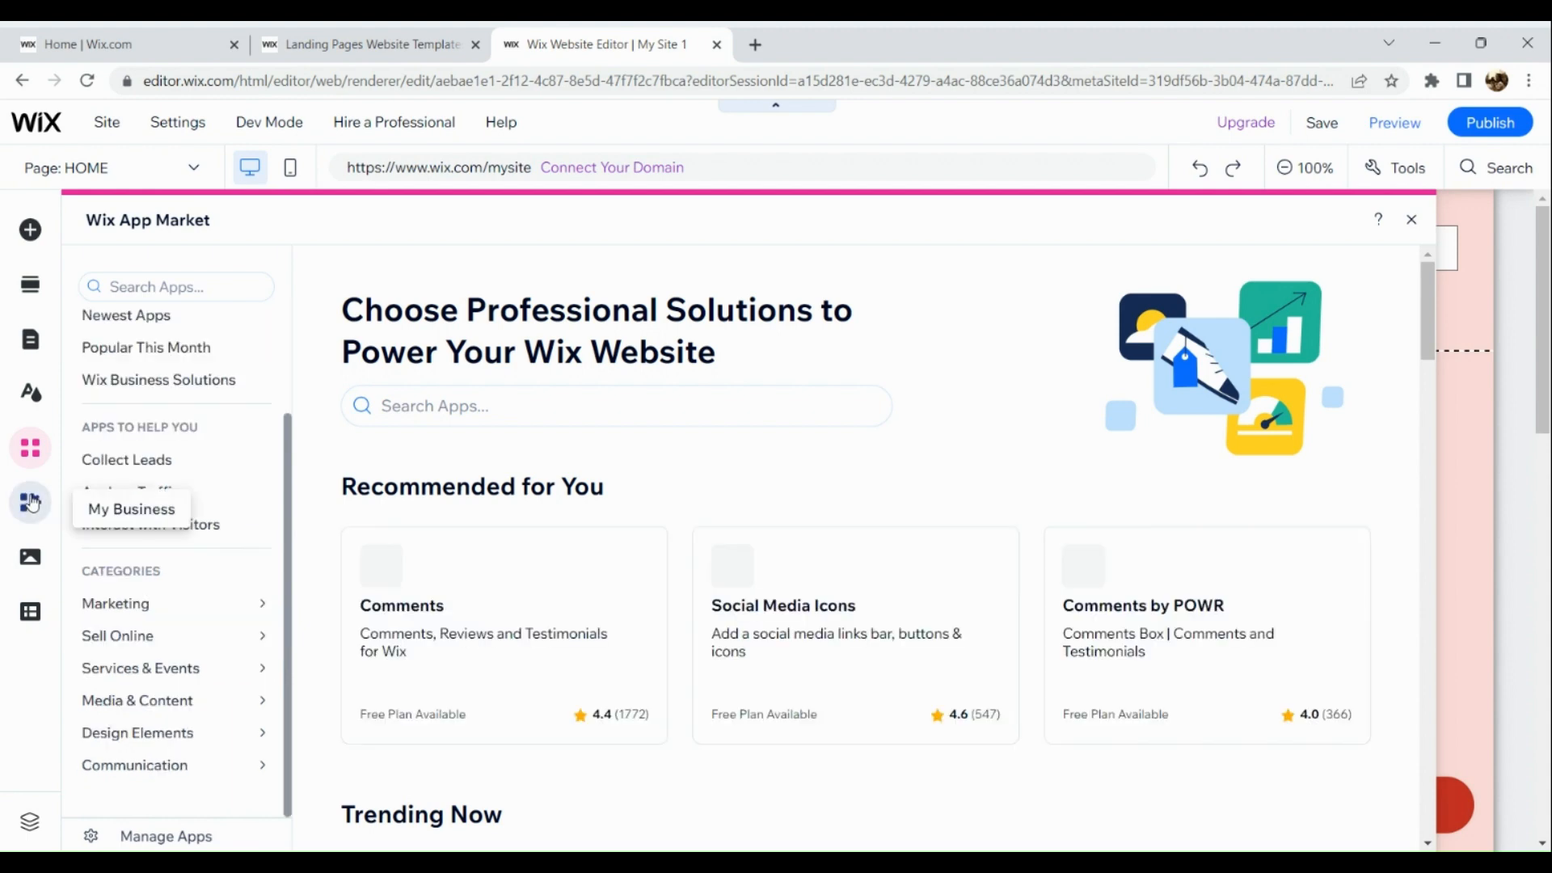
{"action": "left_click", "coordinate": [31, 502]}
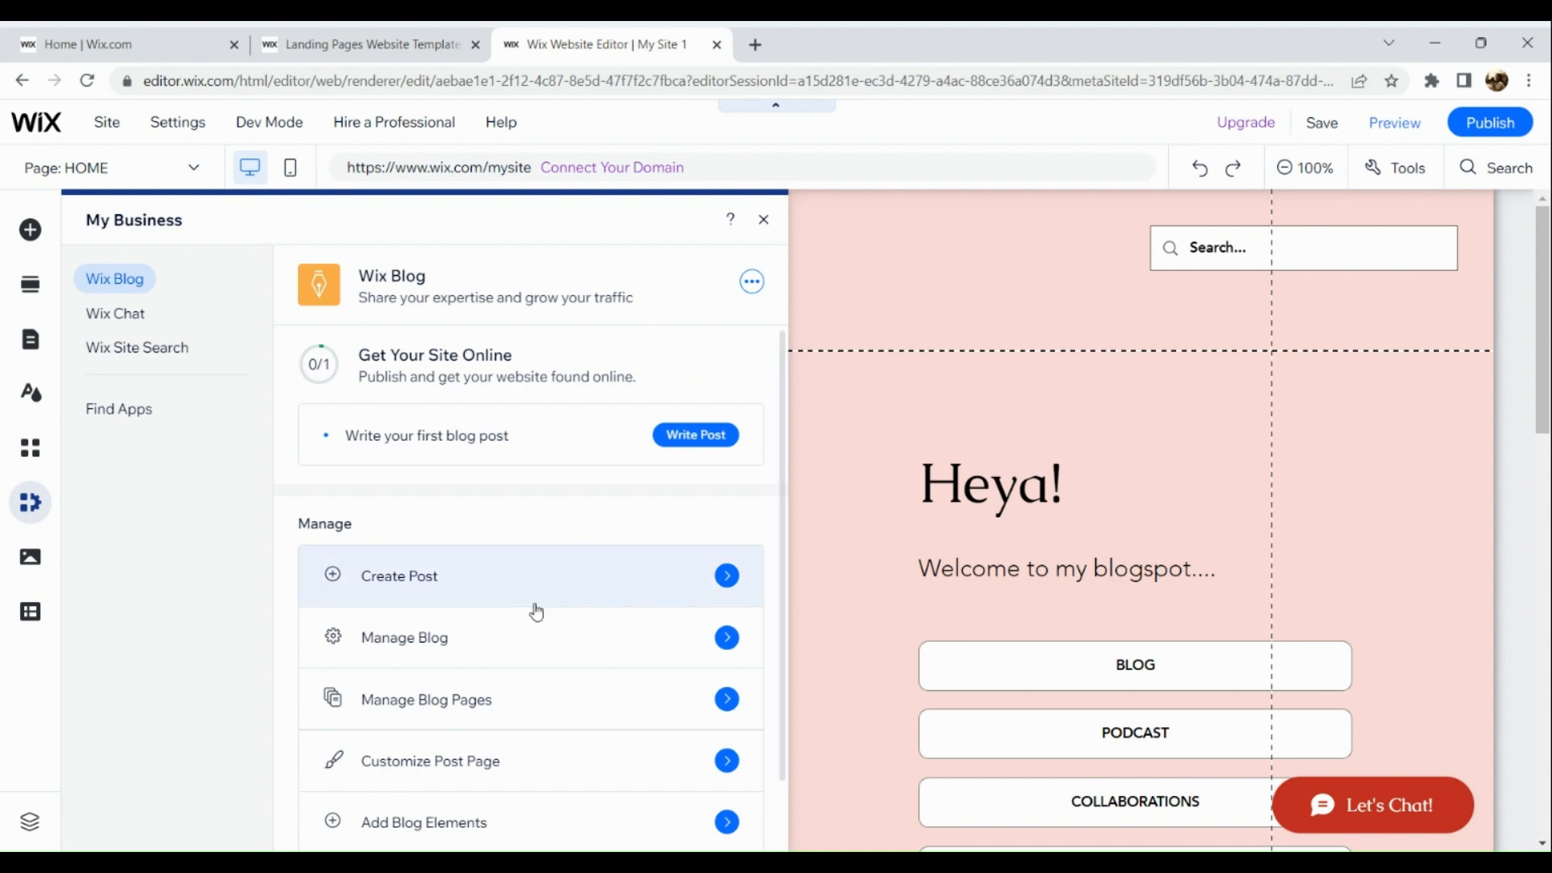
{"action": "scroll", "coordinate": [536, 612], "scroll_direction": "down", "scroll_amount": 1}
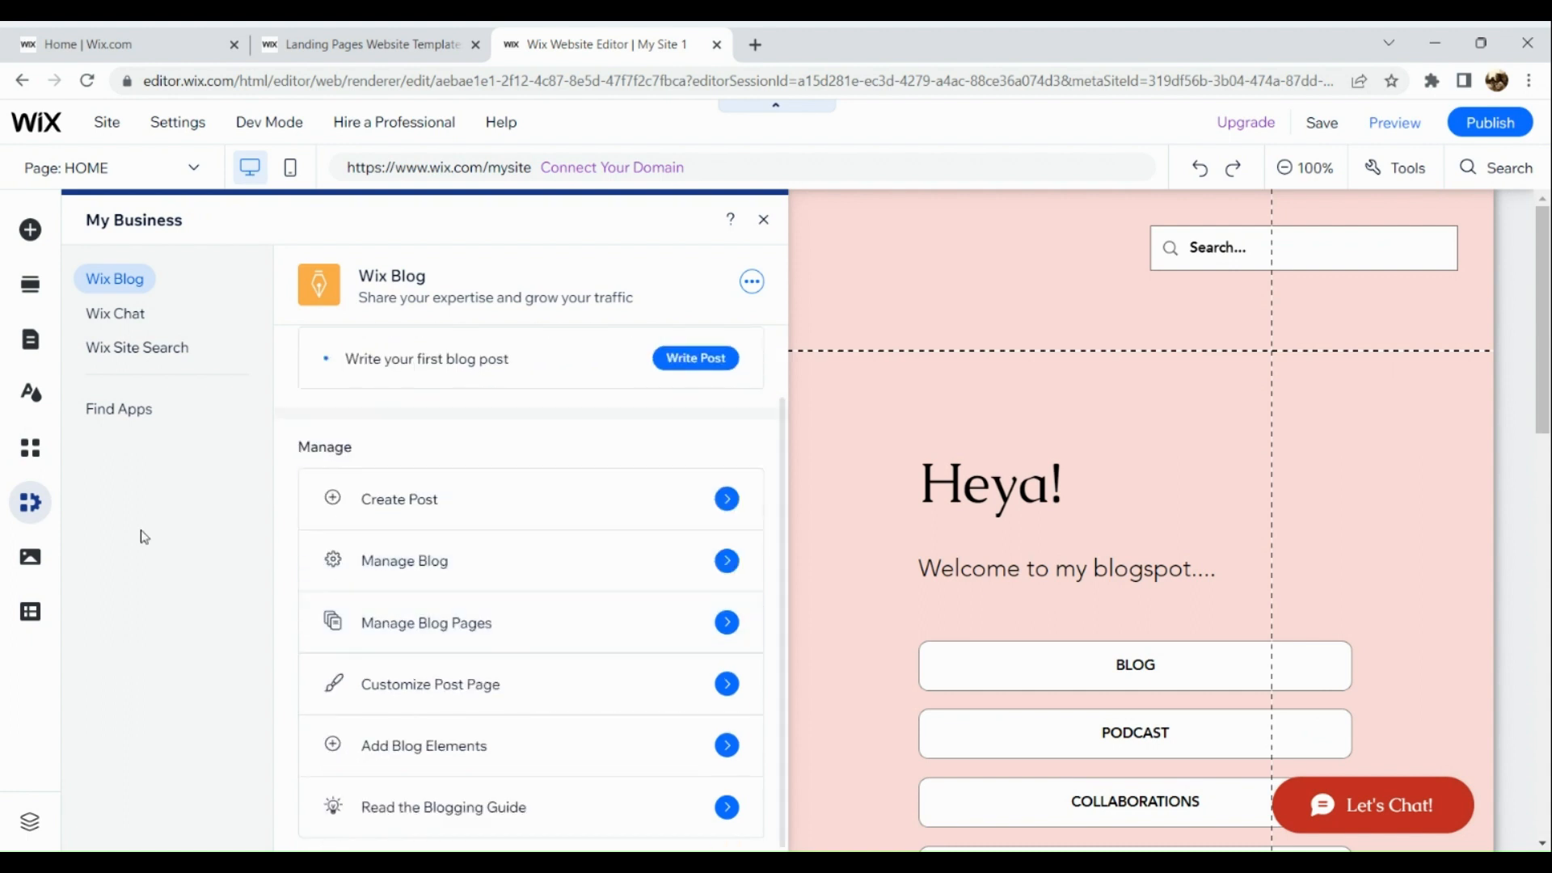
{"action": "left_click", "coordinate": [30, 563]}
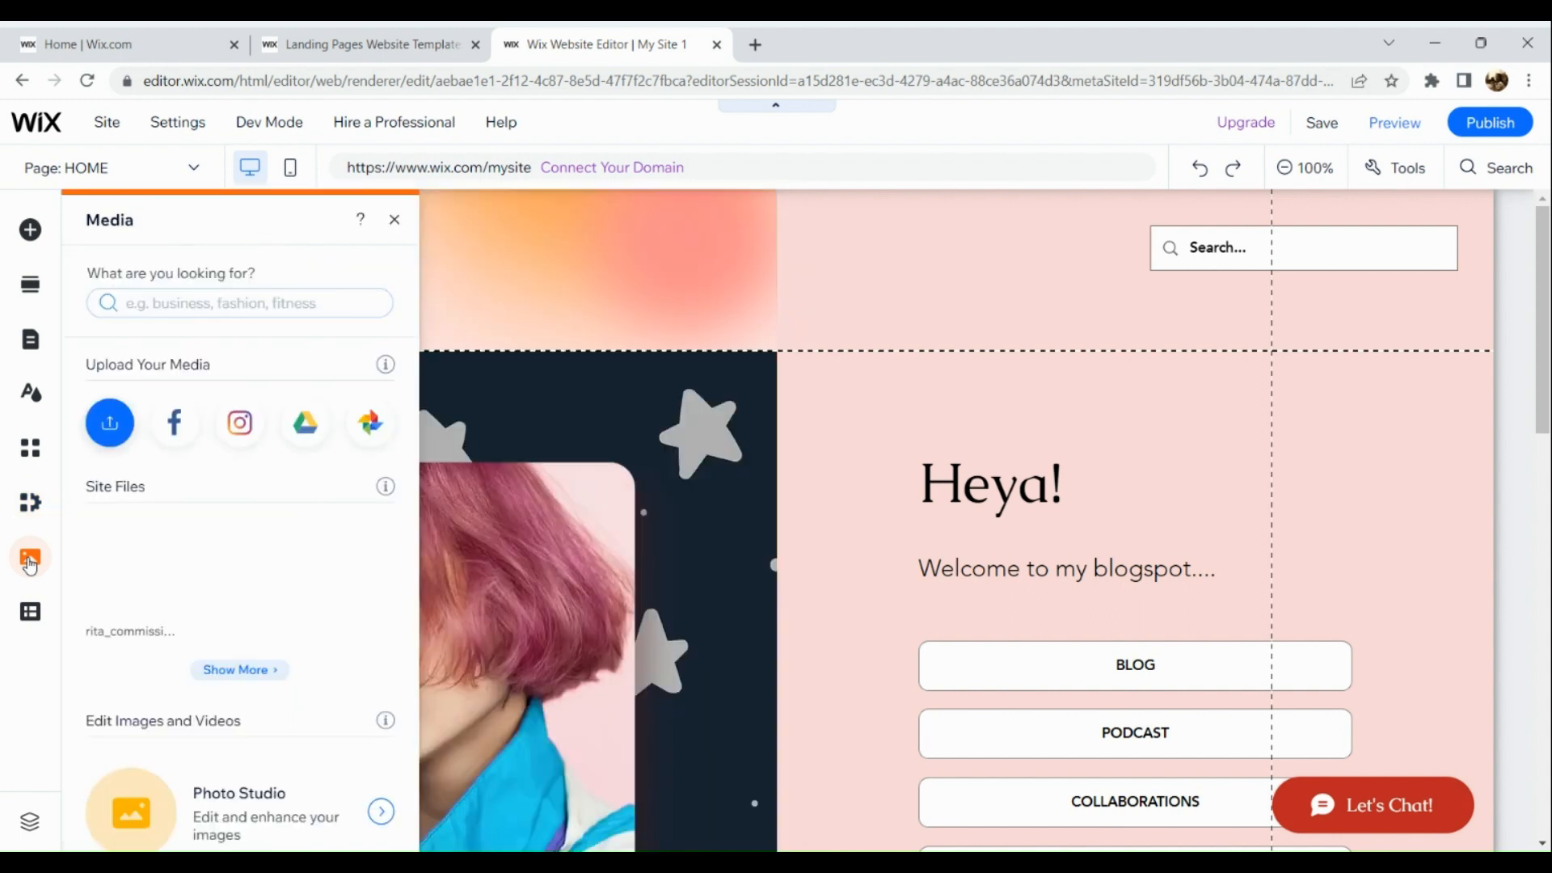
{"action": "scroll", "coordinate": [201, 654], "scroll_direction": "down", "scroll_amount": 4}
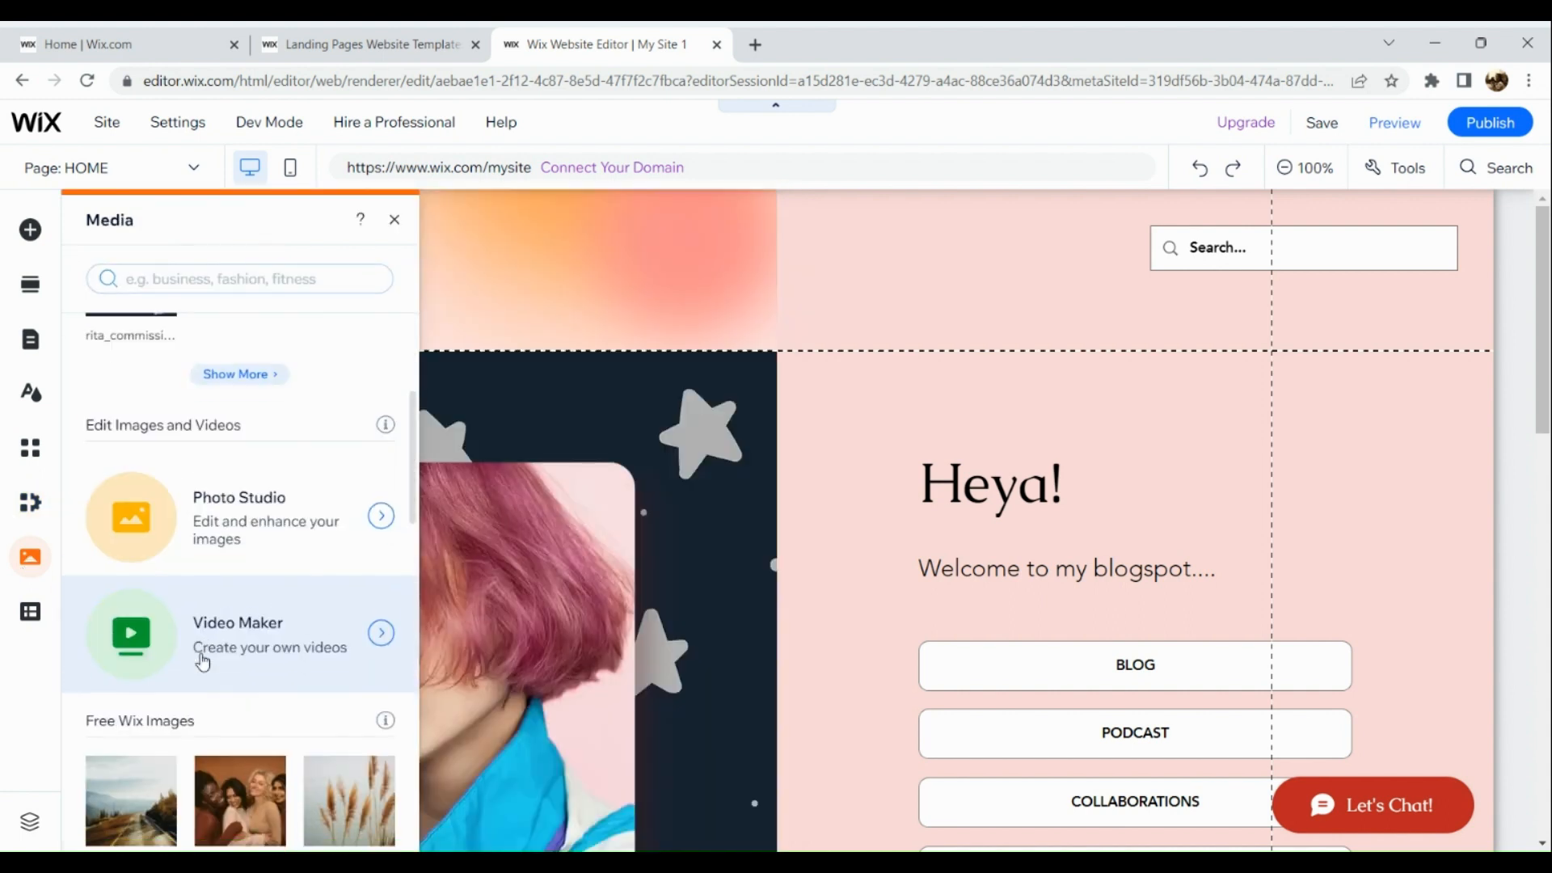
{"action": "left_click", "coordinate": [30, 614]}
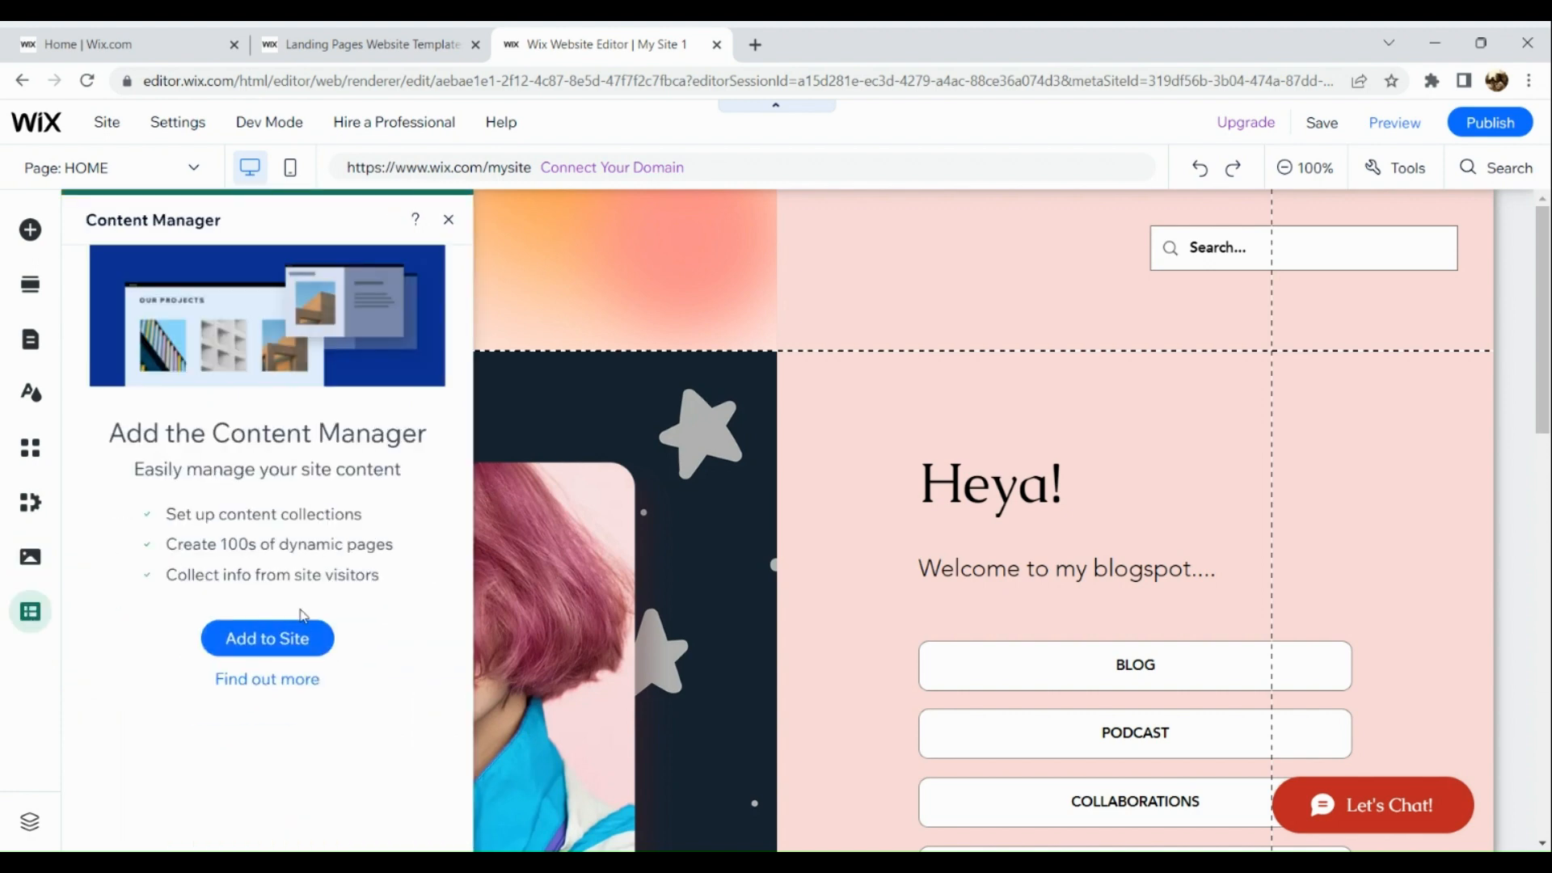
{"action": "left_click", "coordinate": [450, 220]}
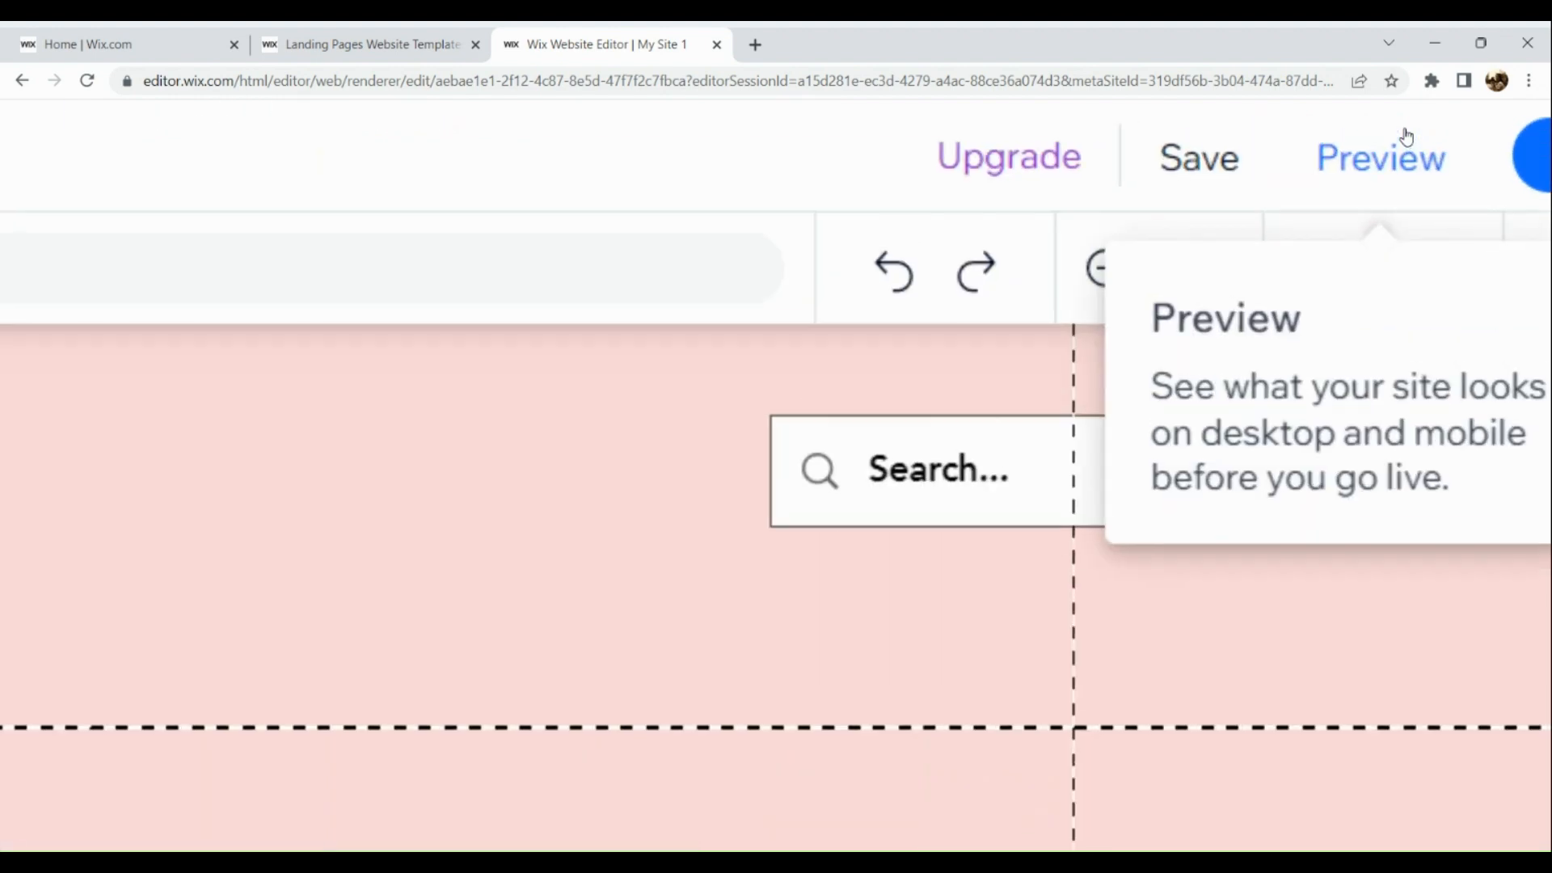
Start publishing the site and save it on a free Wix.com domain with the site address "moonstar"
{"action": "scroll", "coordinate": [1408, 153], "scroll_direction": "right", "scroll_amount": 2}
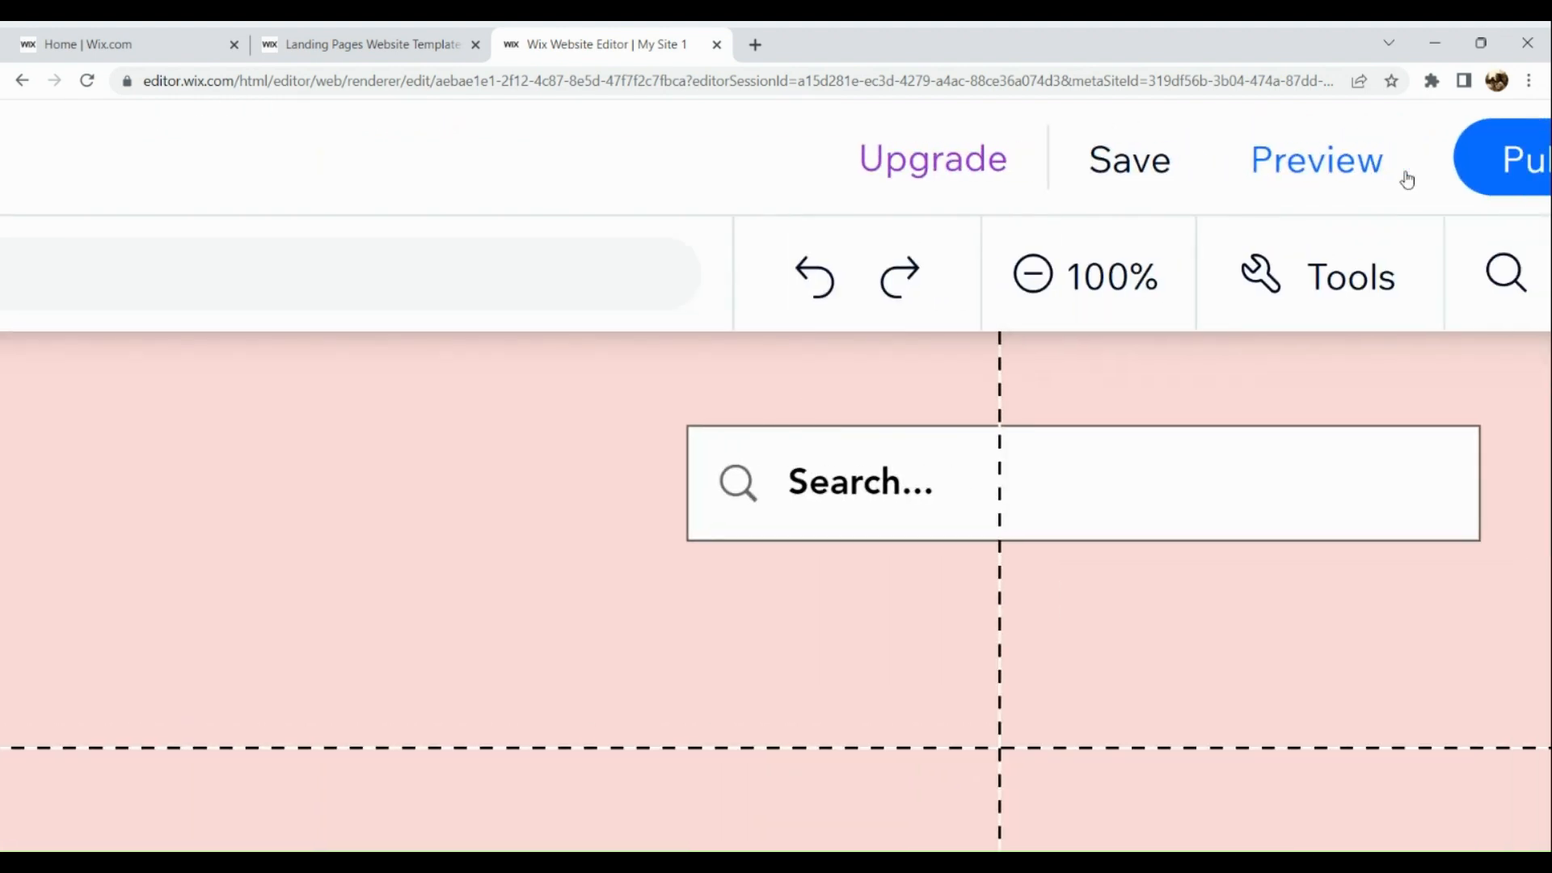
{"action": "left_click", "coordinate": [1017, 174]}
{"action": "mouse_move", "coordinate": [1018, 178]}
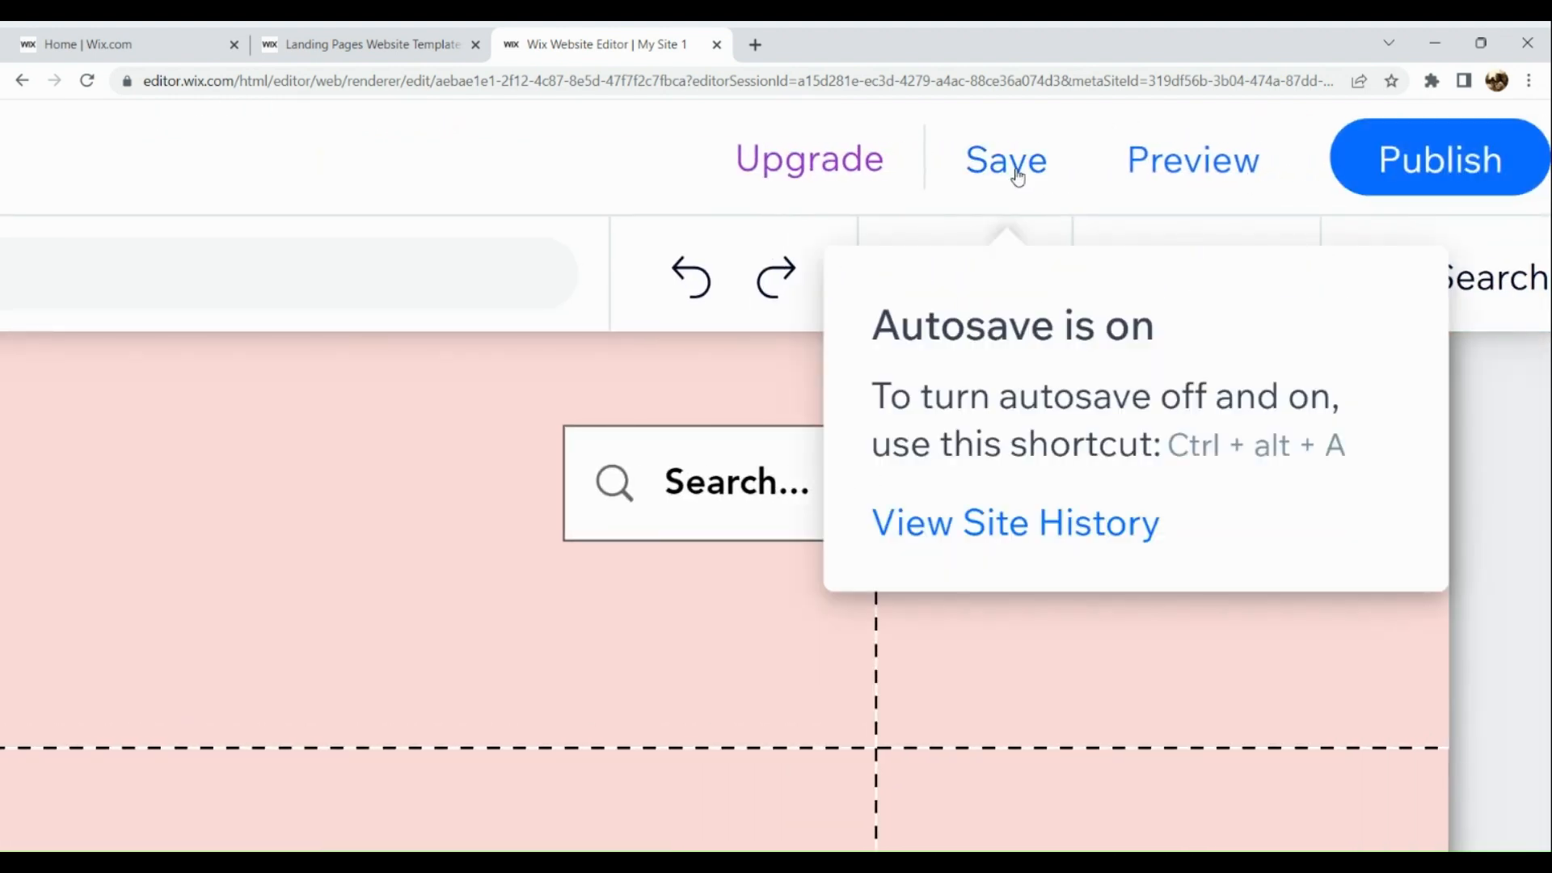
{"action": "left_click", "coordinate": [1422, 165]}
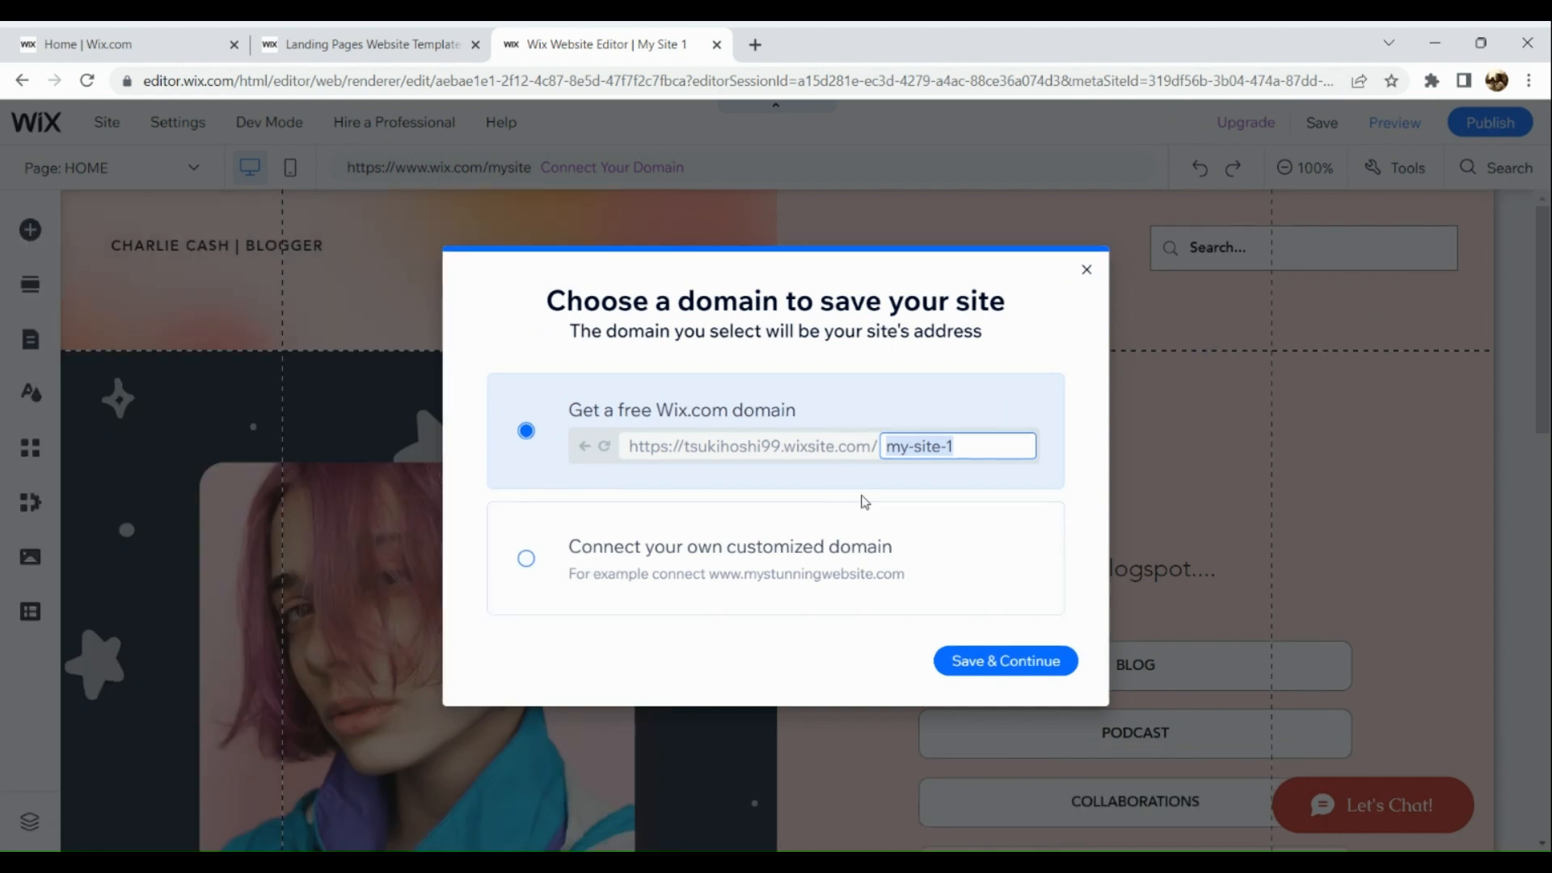
{"action": "left_click", "coordinate": [881, 577]}
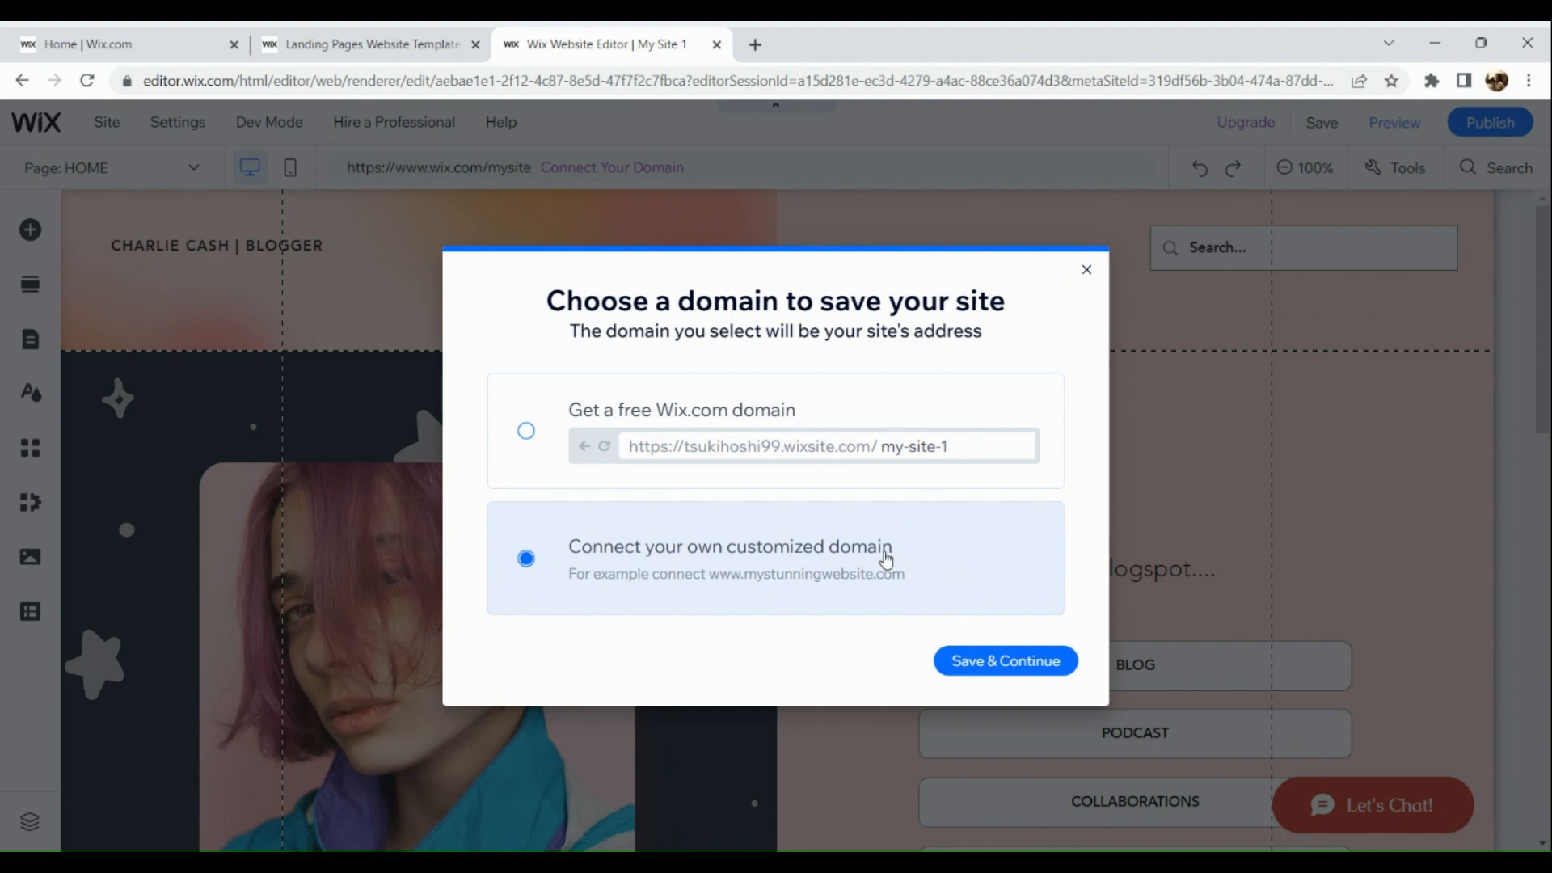
{"action": "left_click", "coordinate": [807, 432]}
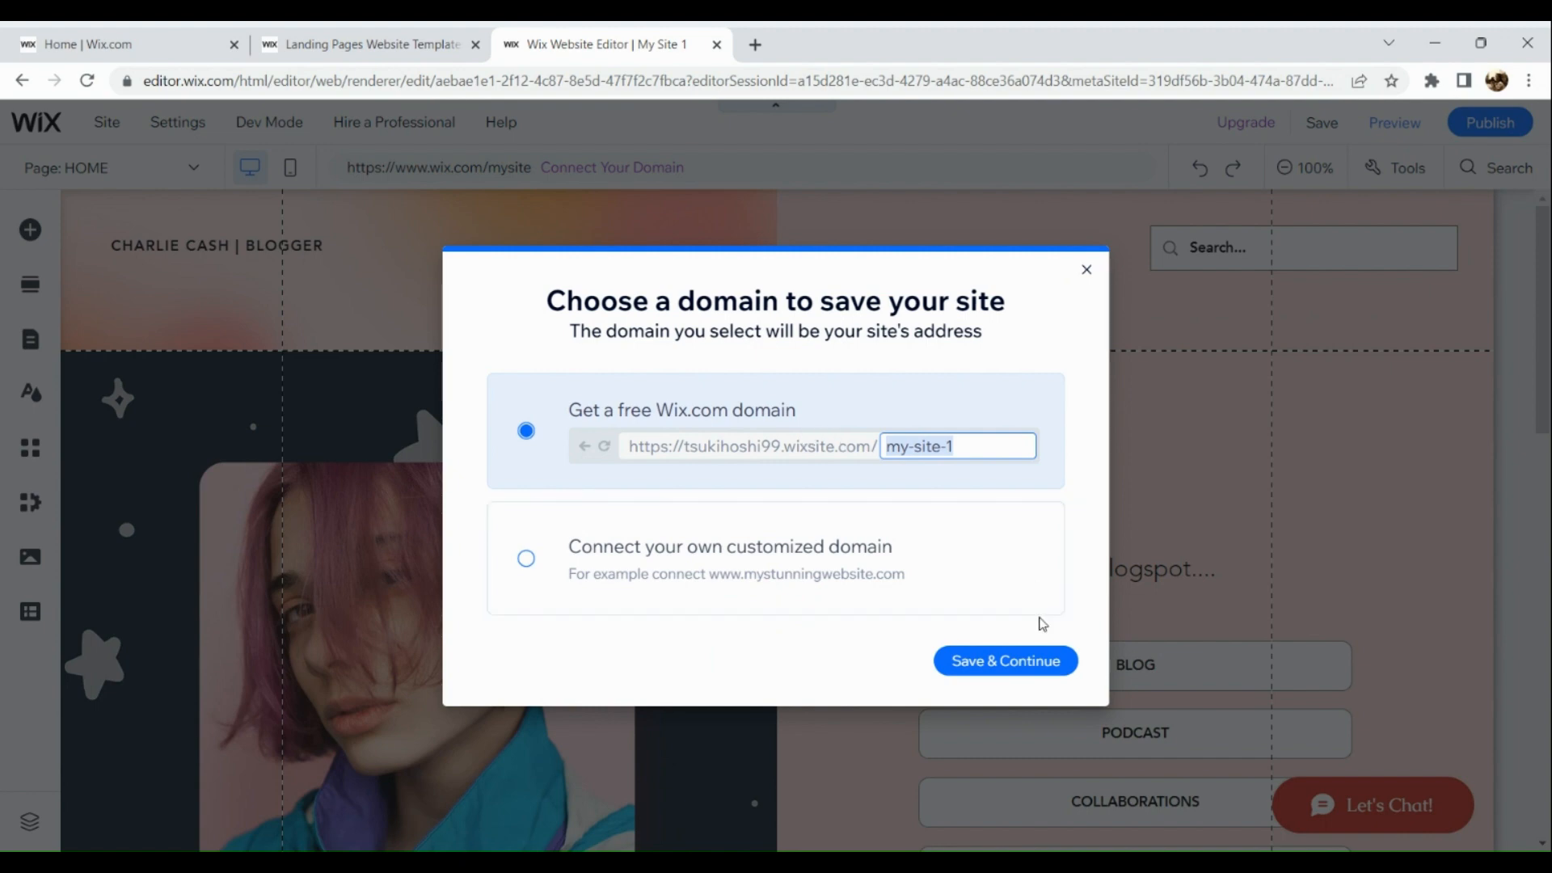
{"action": "type", "text": "moonstar"}
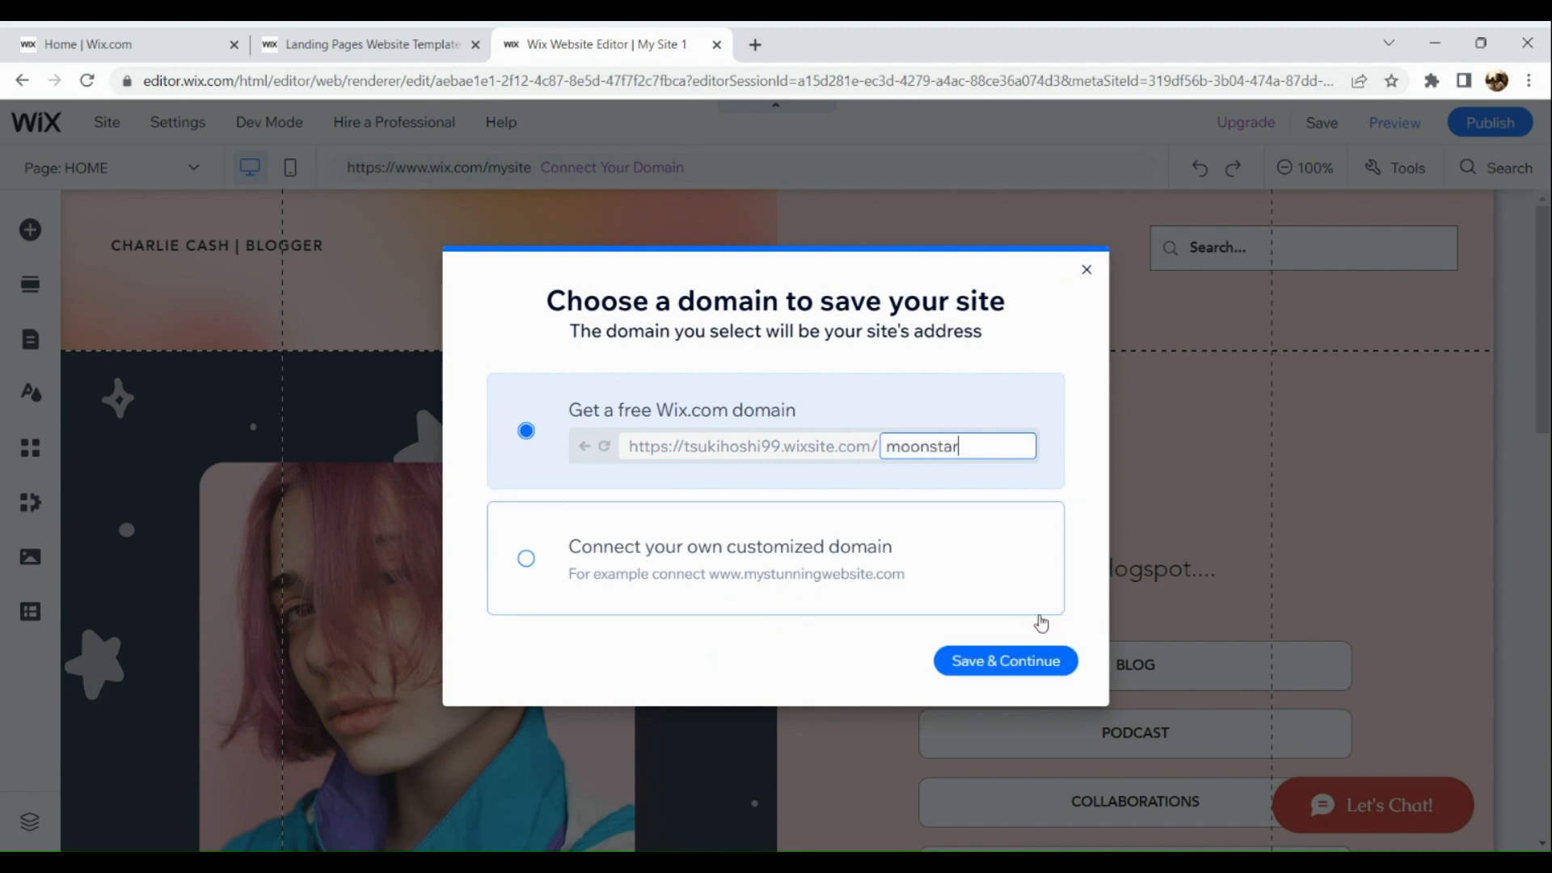
{"action": "left_click", "coordinate": [1029, 661]}
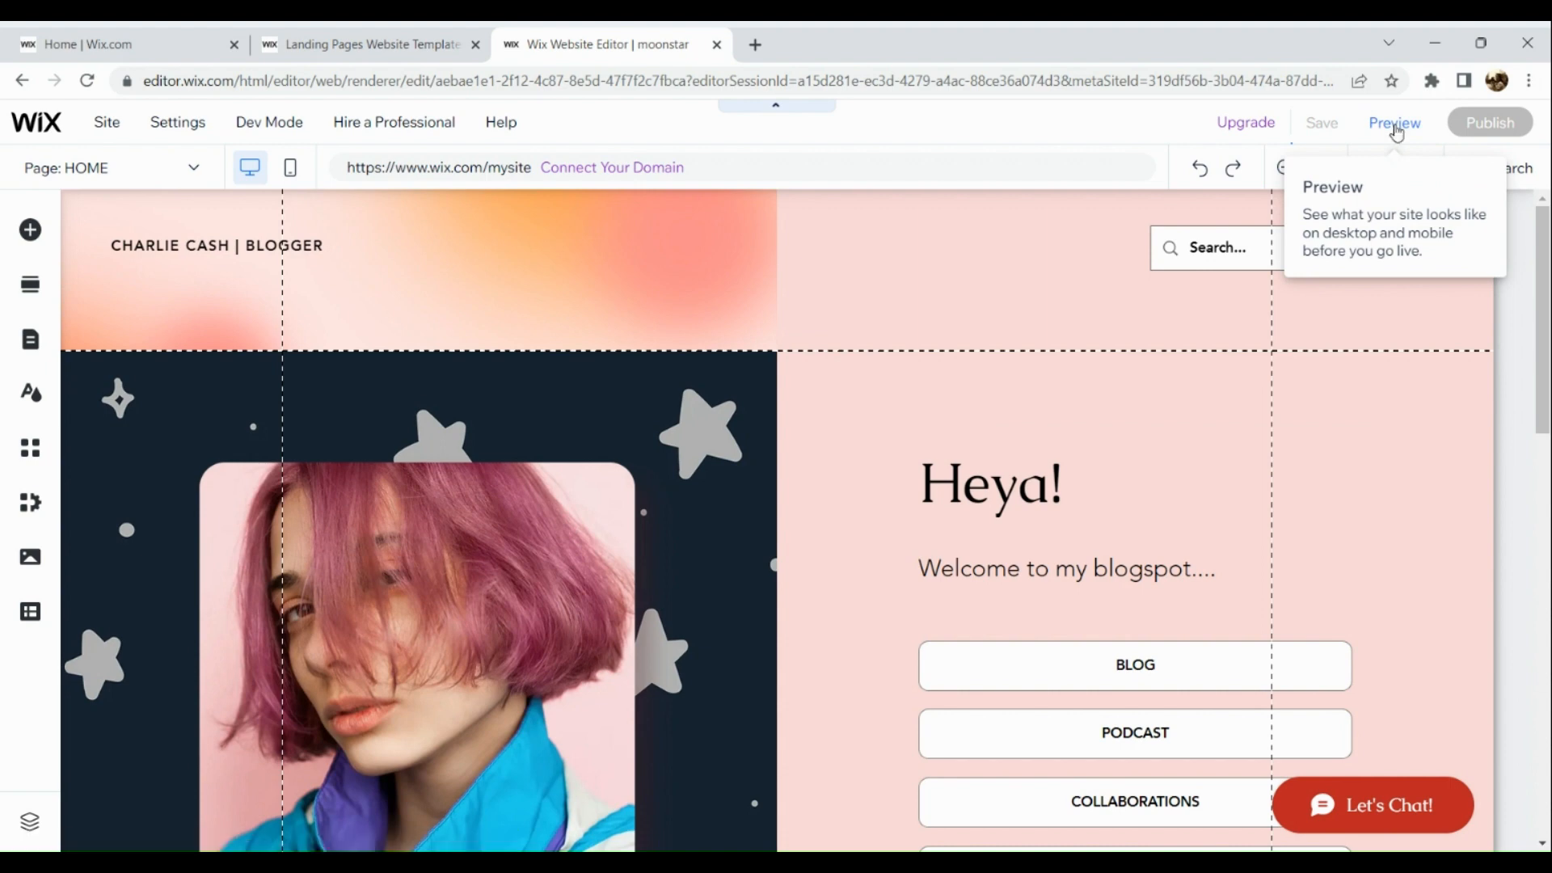
Preview the landing page as visitors will see it
{"action": "left_click", "coordinate": [1395, 128]}
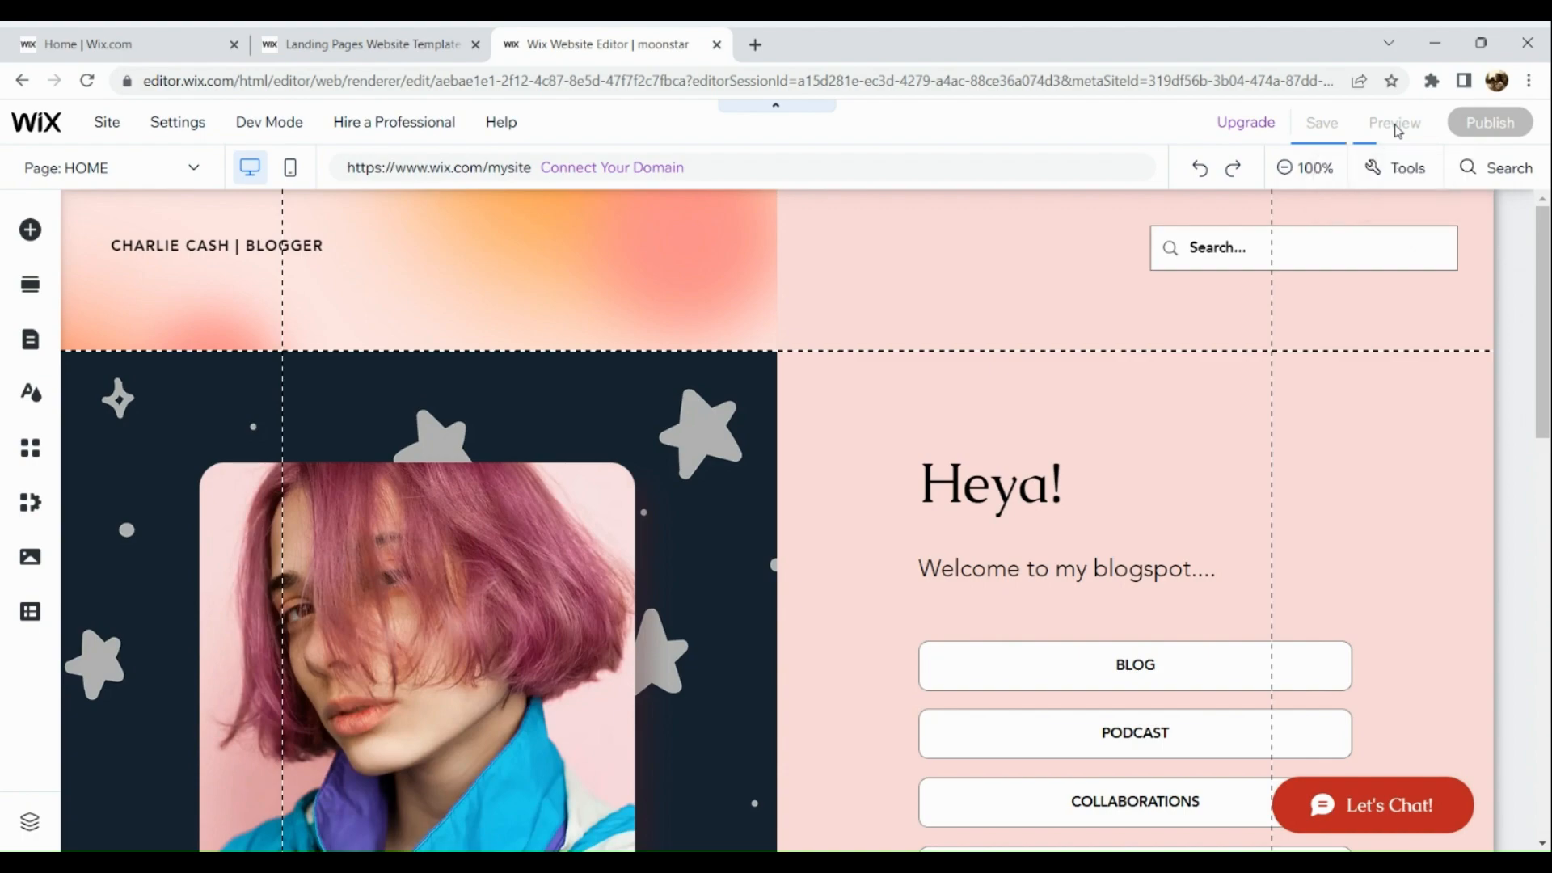